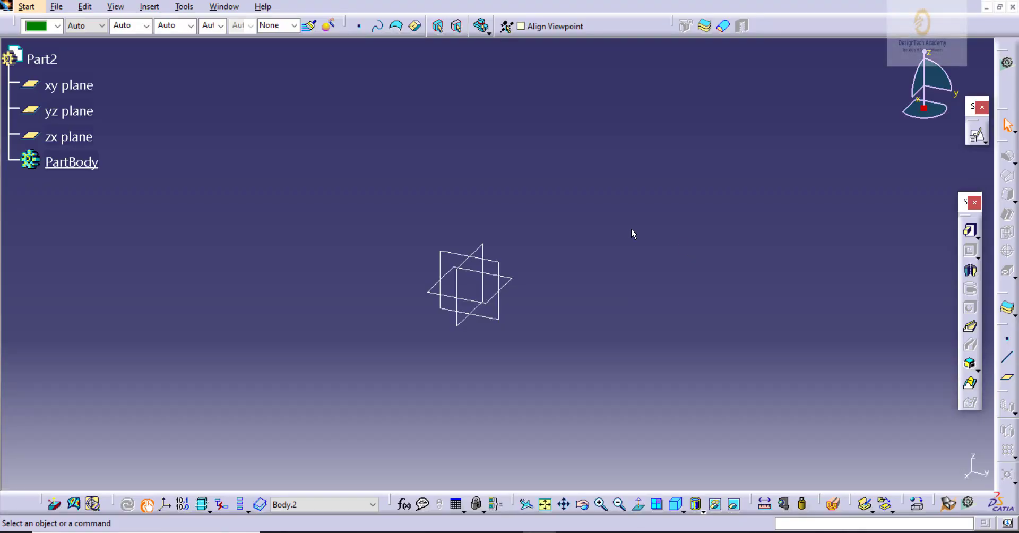
Step: Hide the three reference planes and insert a geometrical set named 'Axis'
left_click_drag(524, 334, 526, 340)
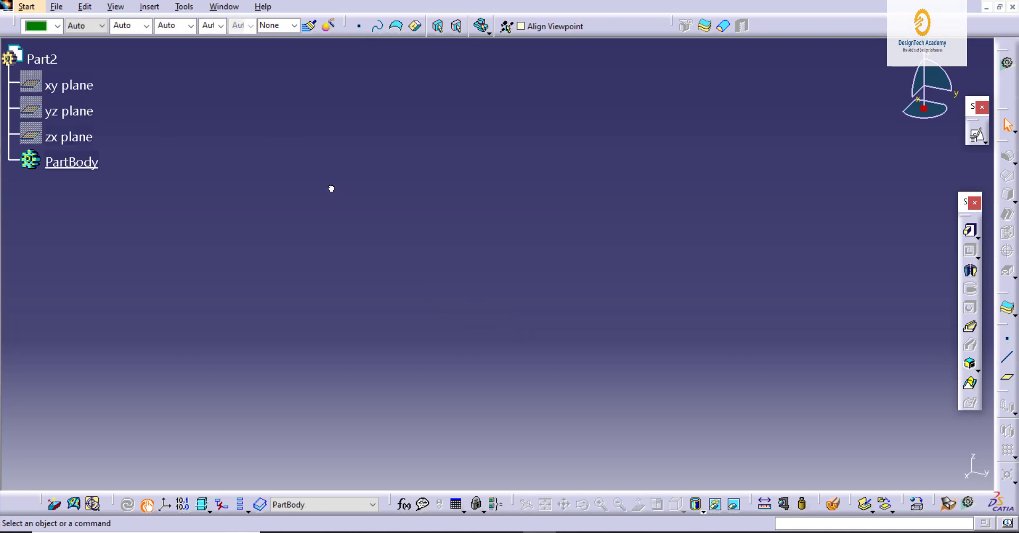
left_click(150, 6)
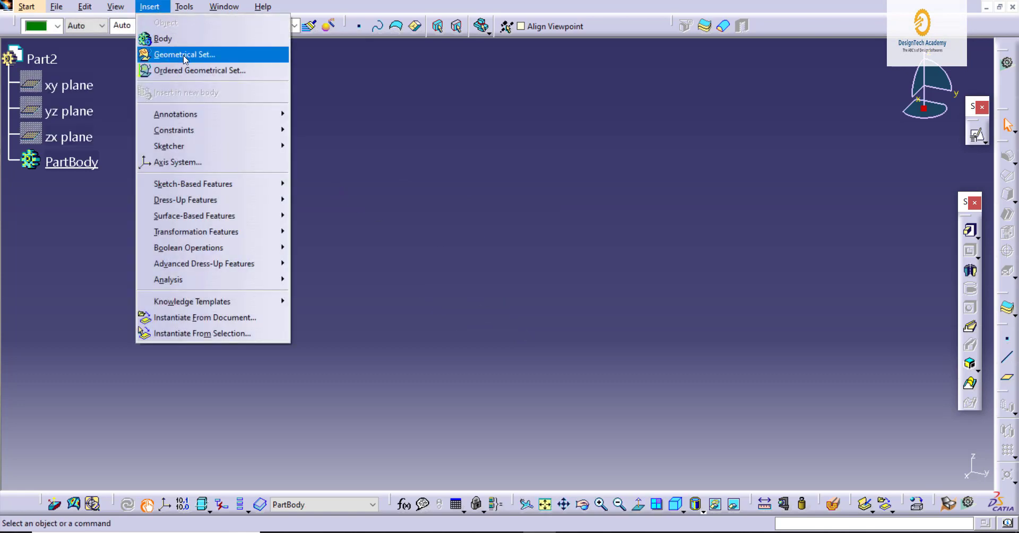
left_click(185, 54)
type("A")
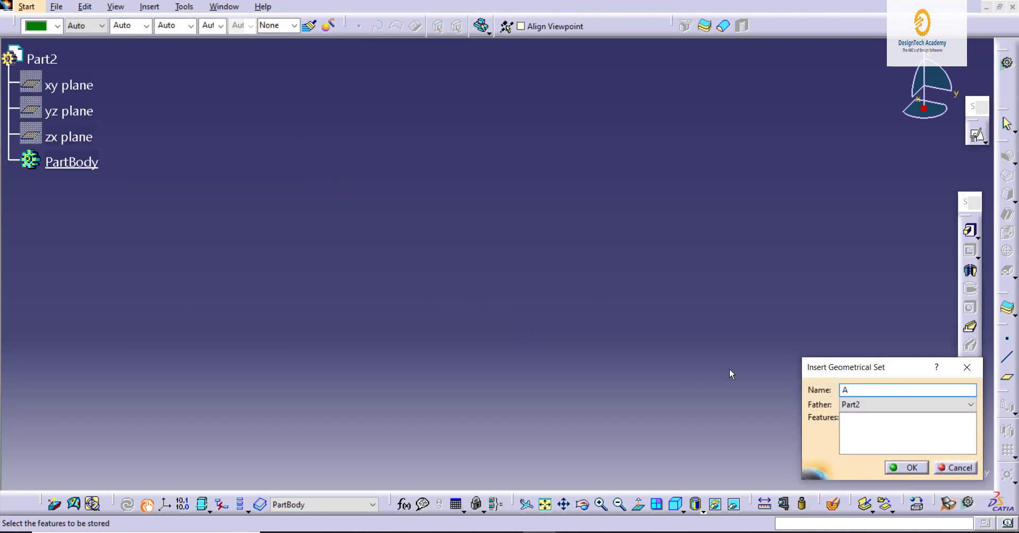
type("xis")
key("Return")
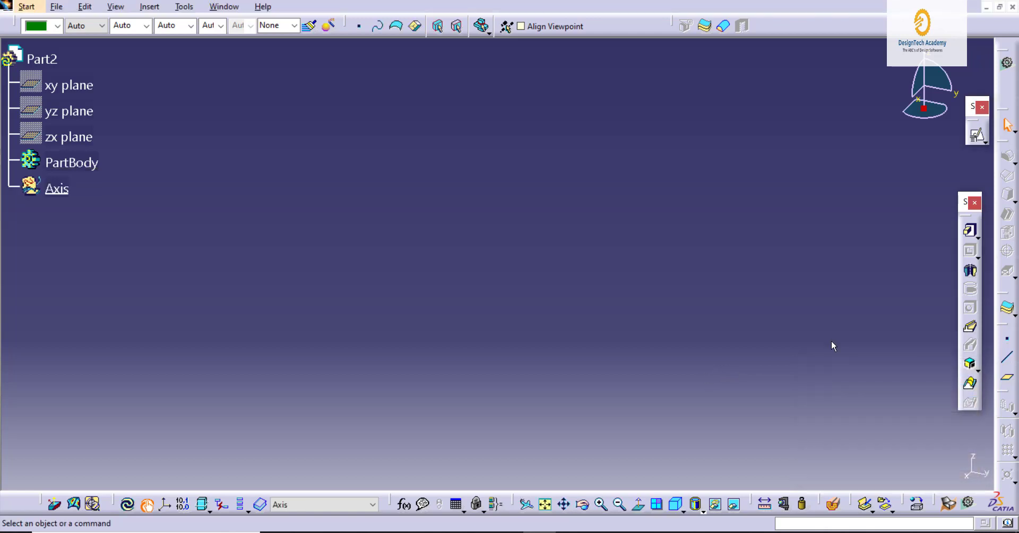
Step: Create Point.1 at the origin (0,0,0) and an axis system based on it
left_click(1007, 338)
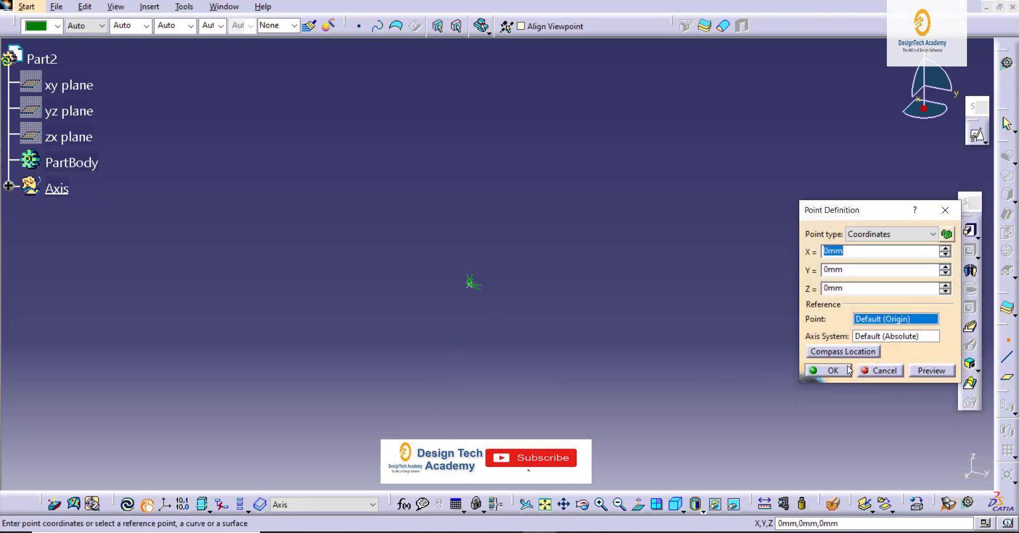
left_click(848, 370)
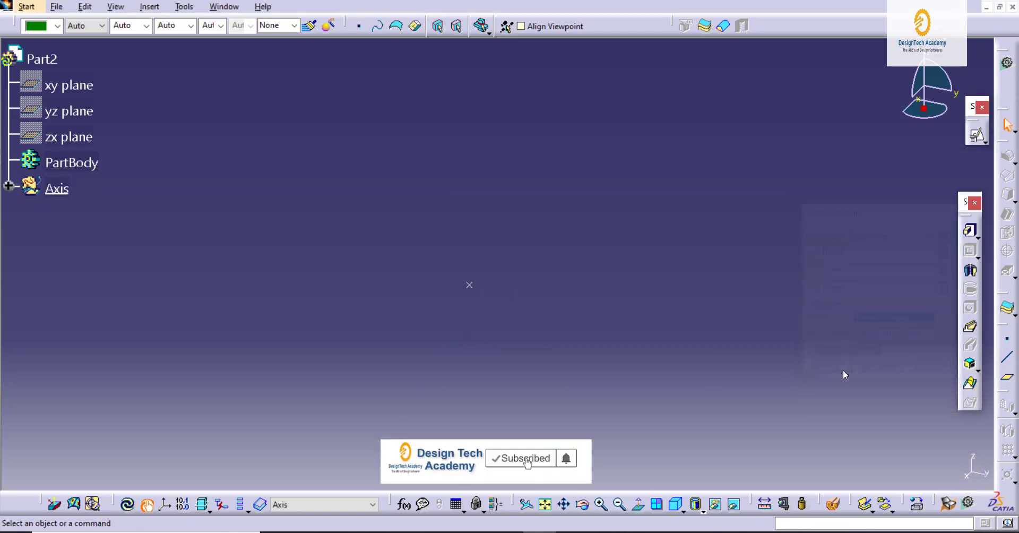
left_click(149, 7)
left_click(191, 159)
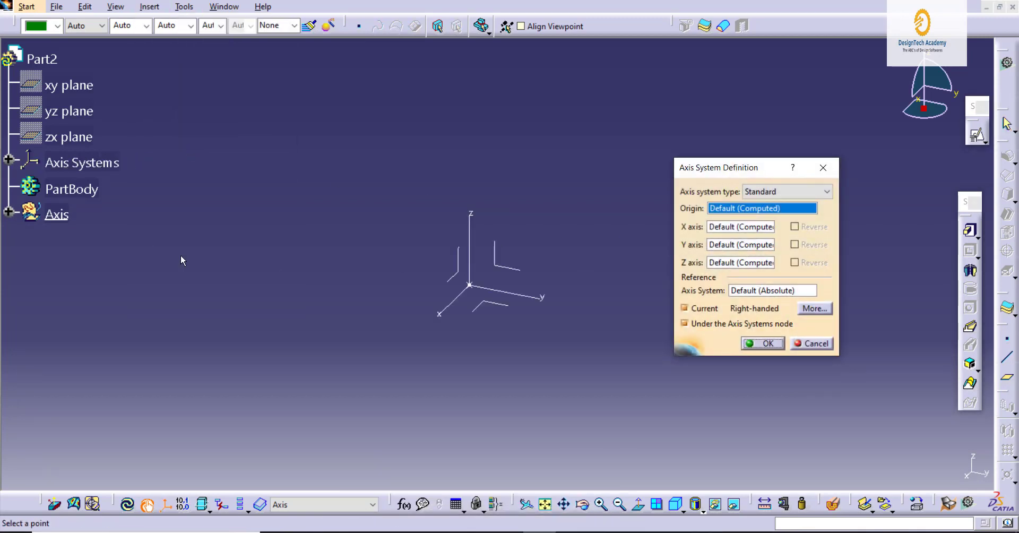
left_click(9, 211)
left_click(83, 241)
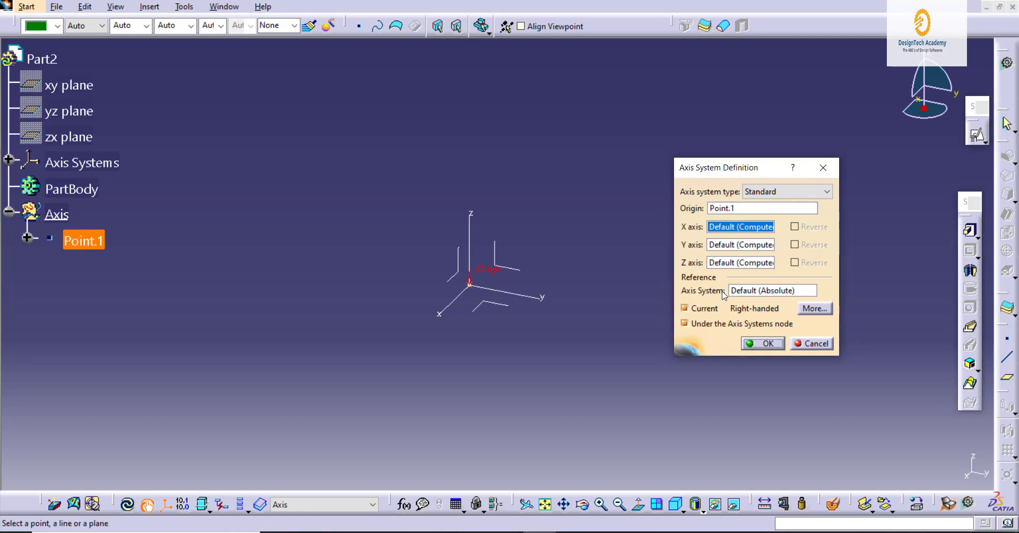
left_click(766, 345)
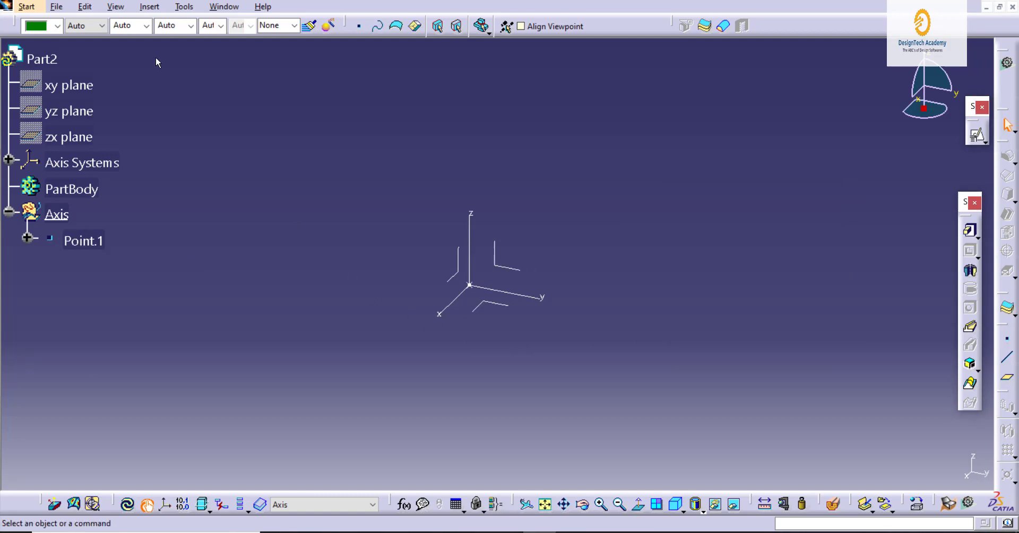
Step: Insert Body.2 and start a sketch on the axis system's XY plane
left_click(149, 7)
left_click(159, 35)
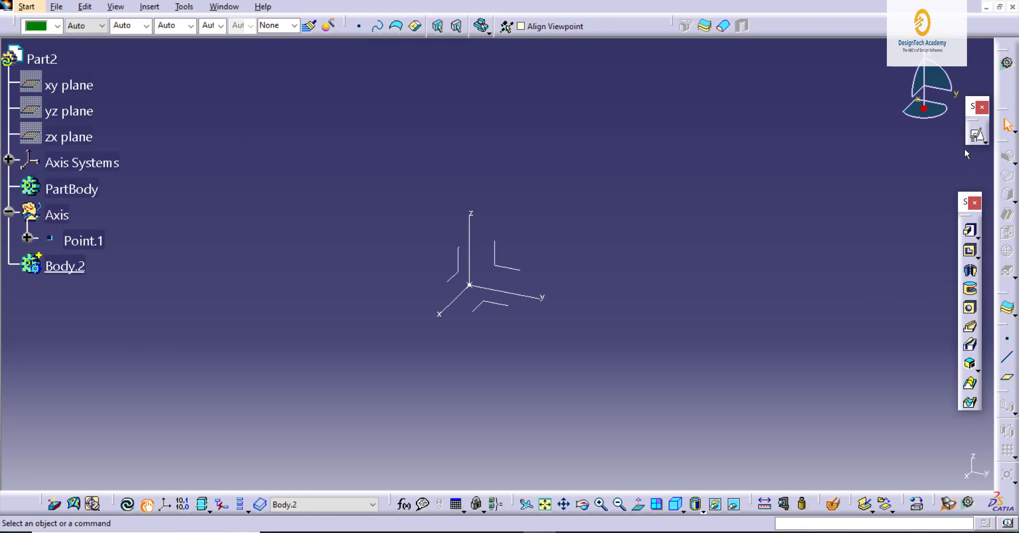
left_click(977, 136)
left_click(489, 301)
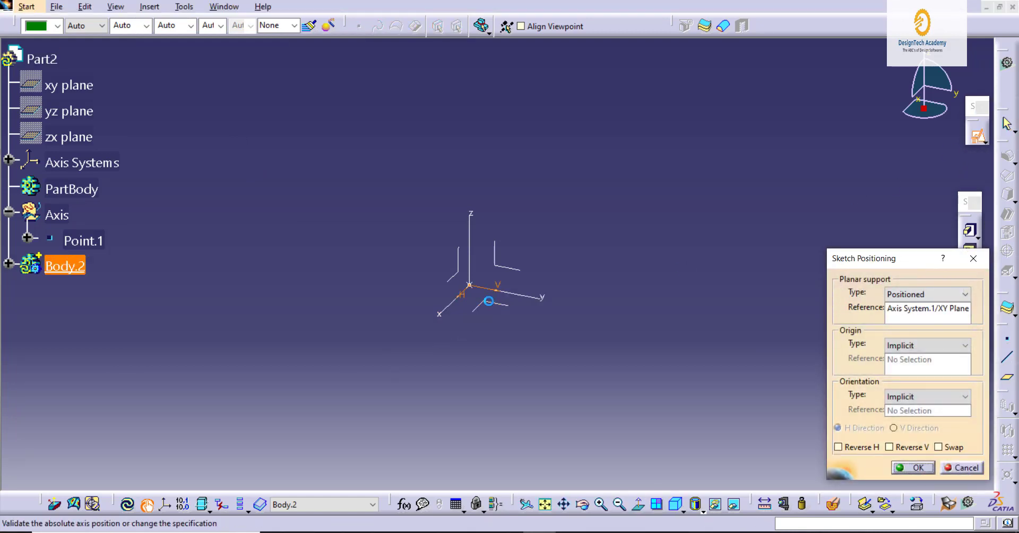
Step: Enter the sketch and draw a centred rectangle about the origin
left_click(912, 468)
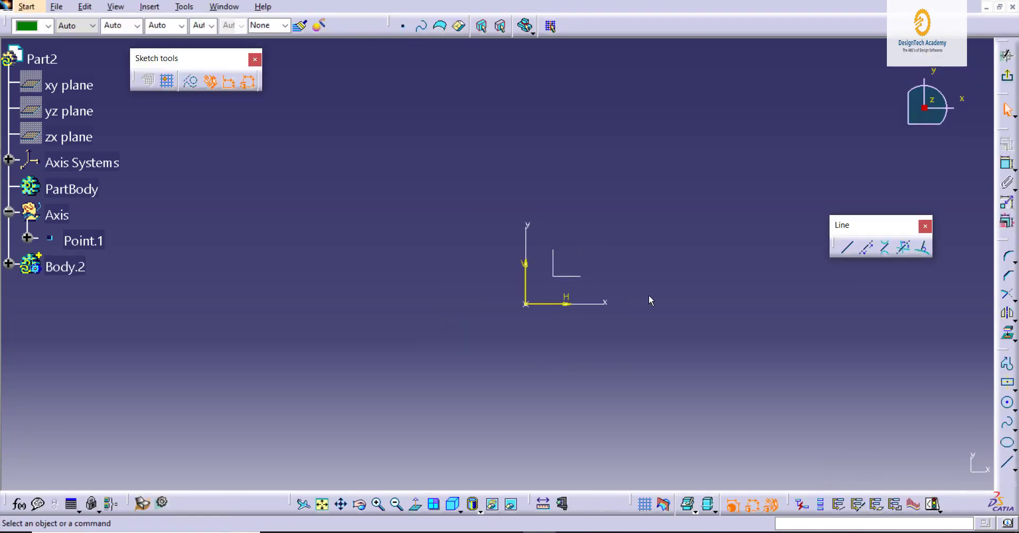
left_click(1008, 382)
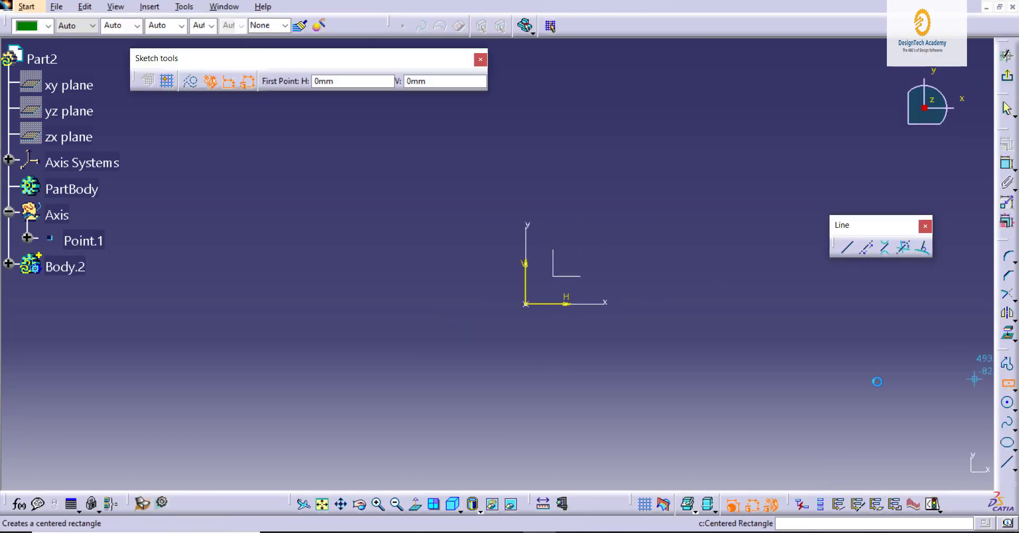
left_click(526, 303)
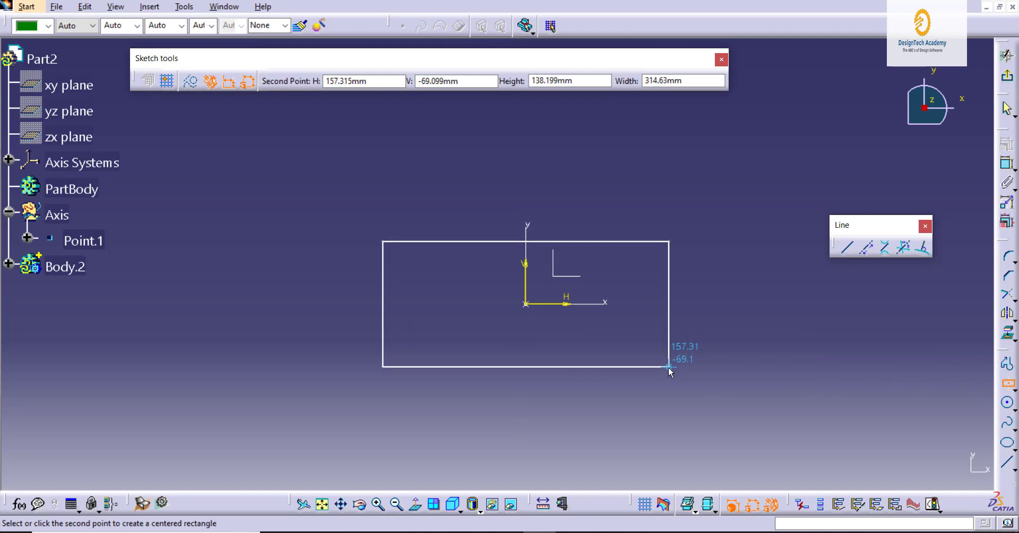
left_click(669, 367)
middle_click_drag(581, 300, 554, 329)
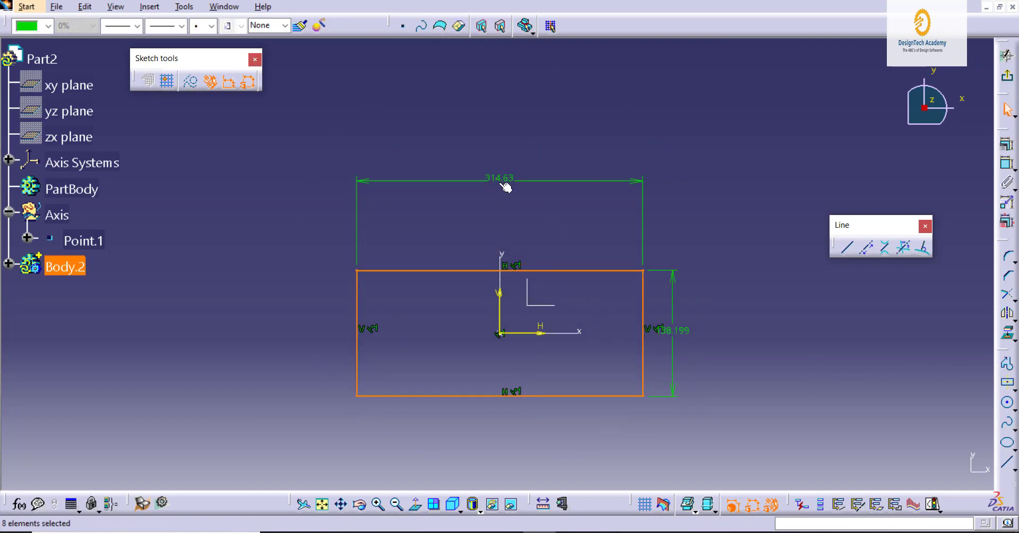
Step: Dimension the rectangle to 200 wide by 100 high
double_click(499, 181)
type("200")
key("Return")
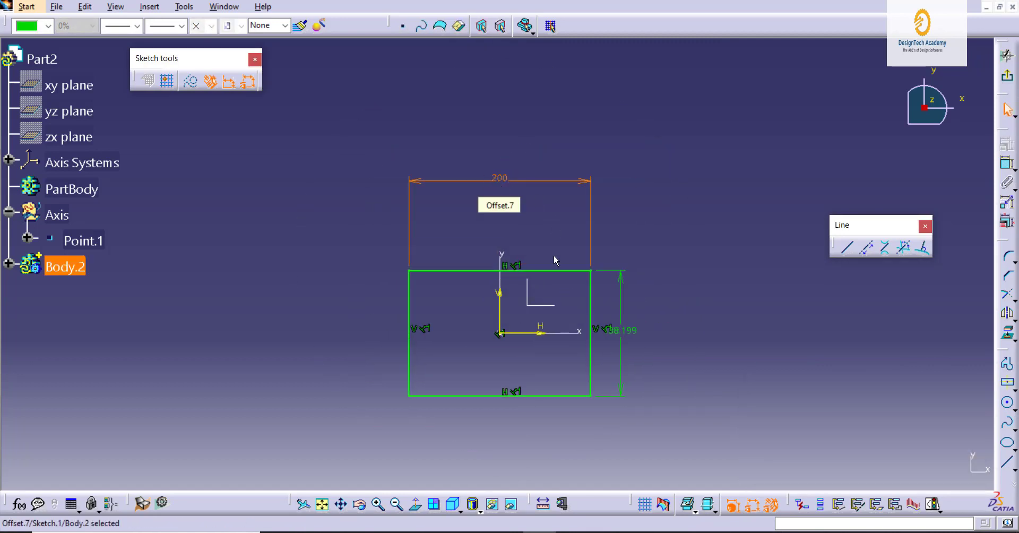
double_click(621, 330)
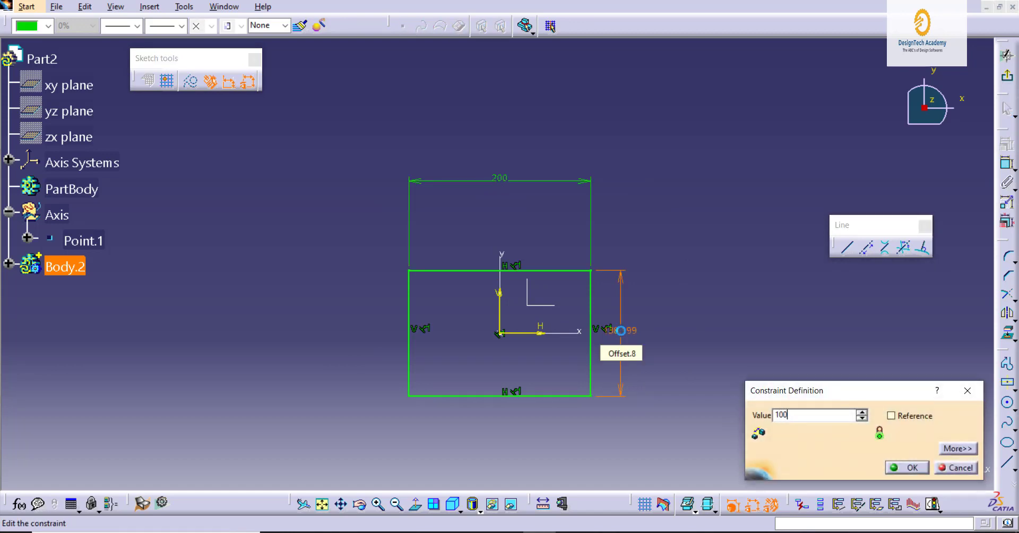
type("100")
key("Return")
left_click(892, 382)
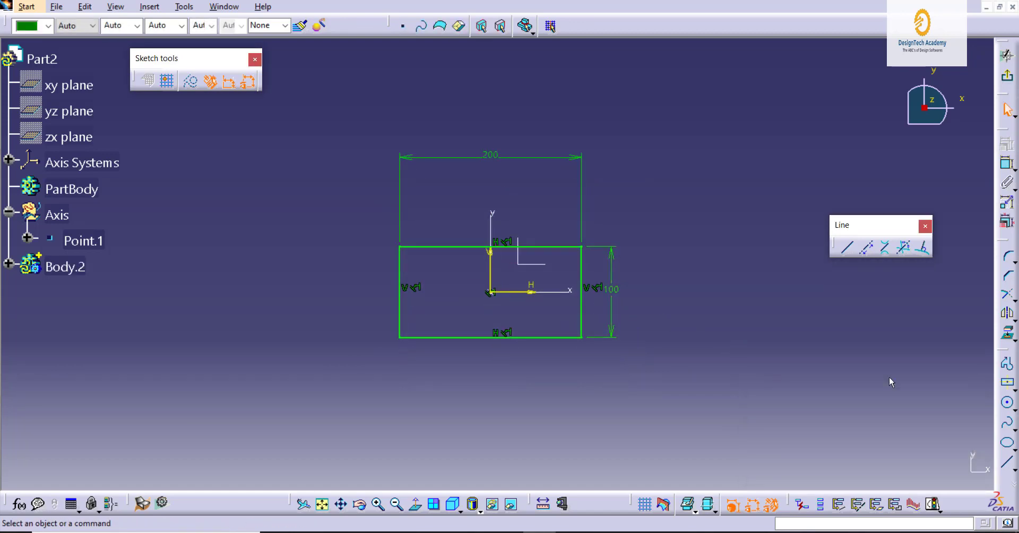
Step: Draw a second rectangle overlapping the lower left and delete its two dimensions
left_click(1013, 386)
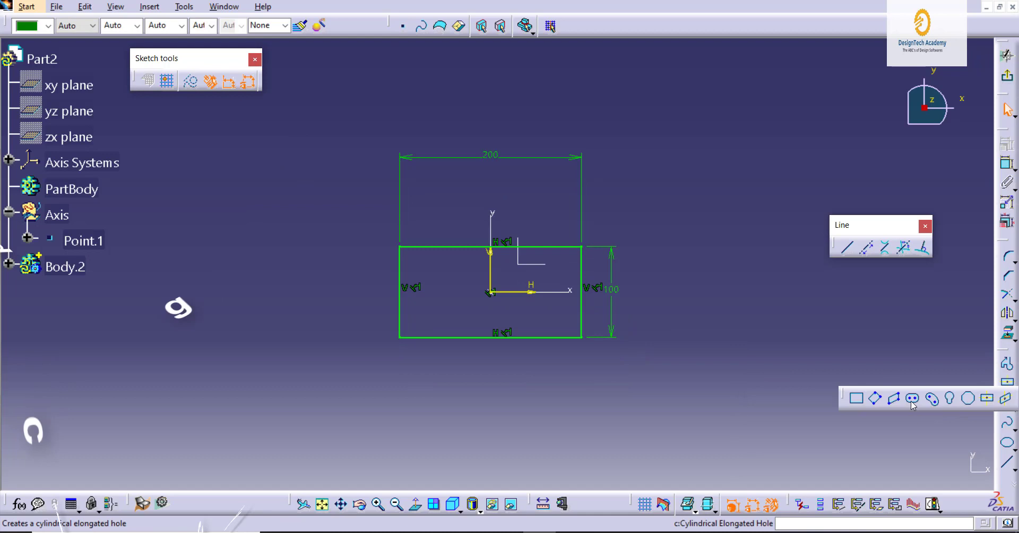
left_click(849, 397)
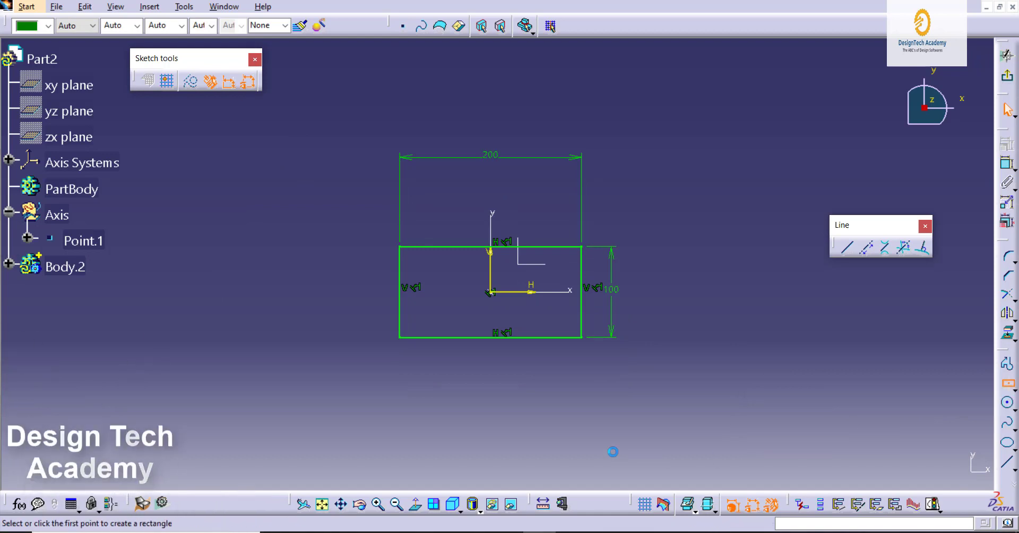
left_click(371, 315)
left_click(483, 433)
left_click(582, 364)
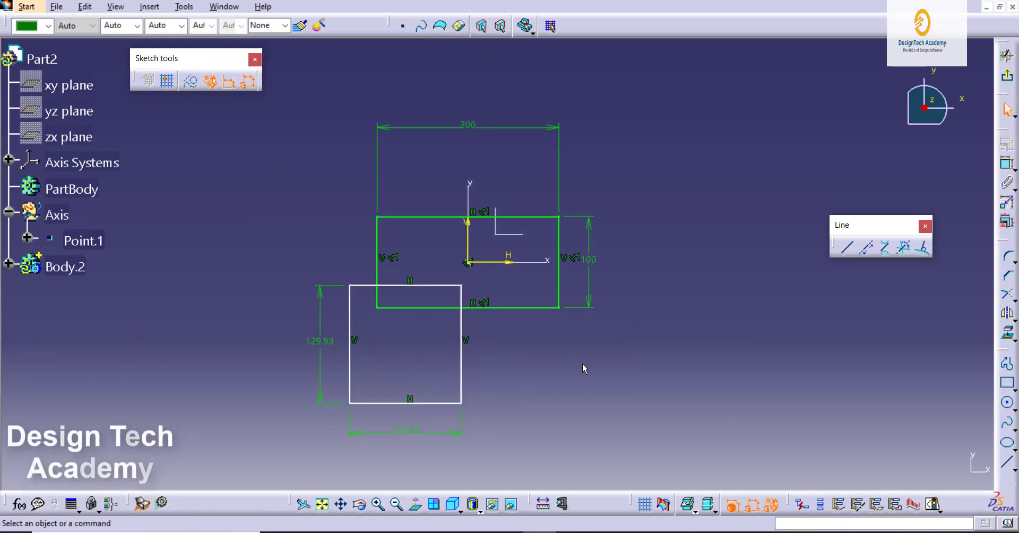
left_click(324, 339)
key("Delete")
left_click(421, 432)
key("Delete")
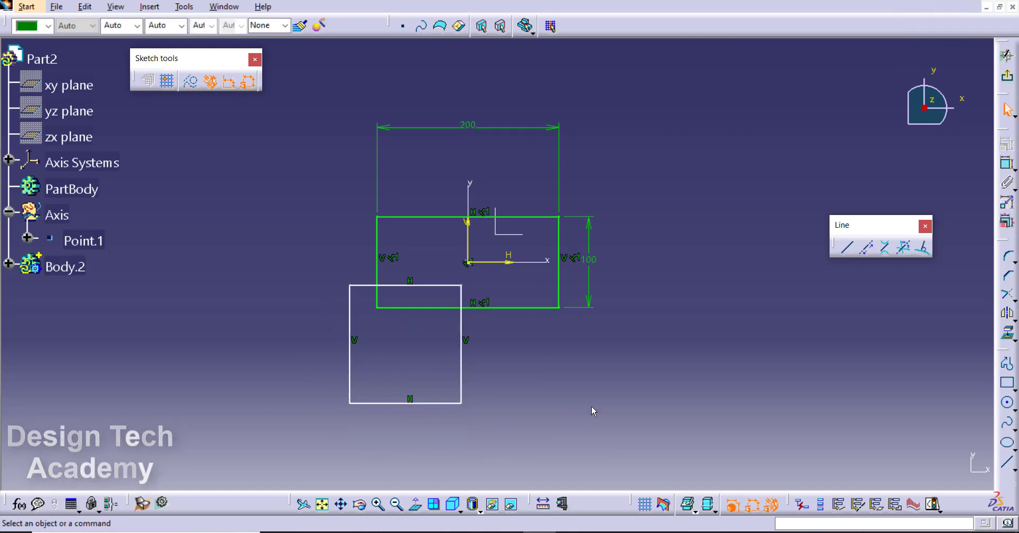
Step: Trim the overlapping edges and delete leftover lines to form one L-shaped outline
left_click(1008, 298)
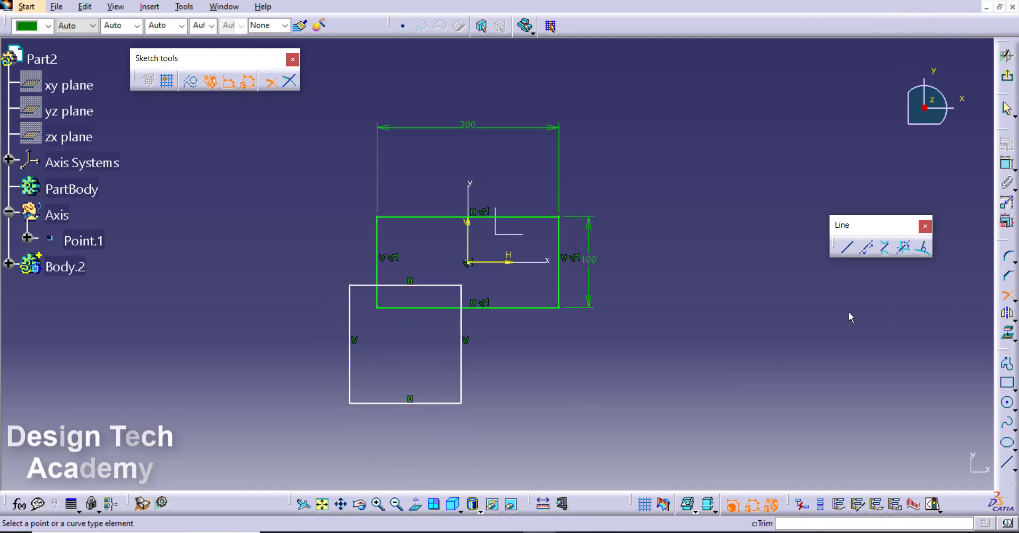
left_click(377, 275)
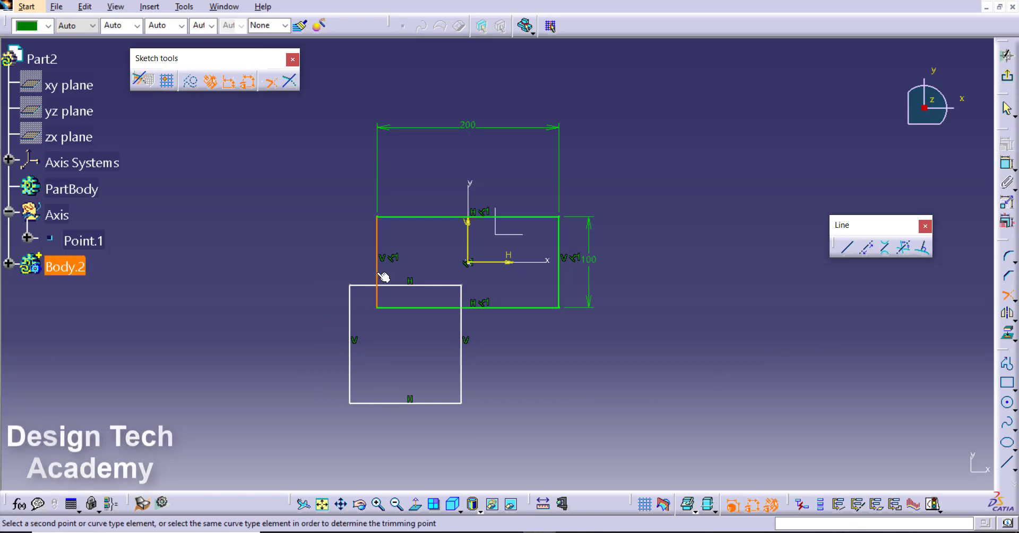
left_click(422, 403)
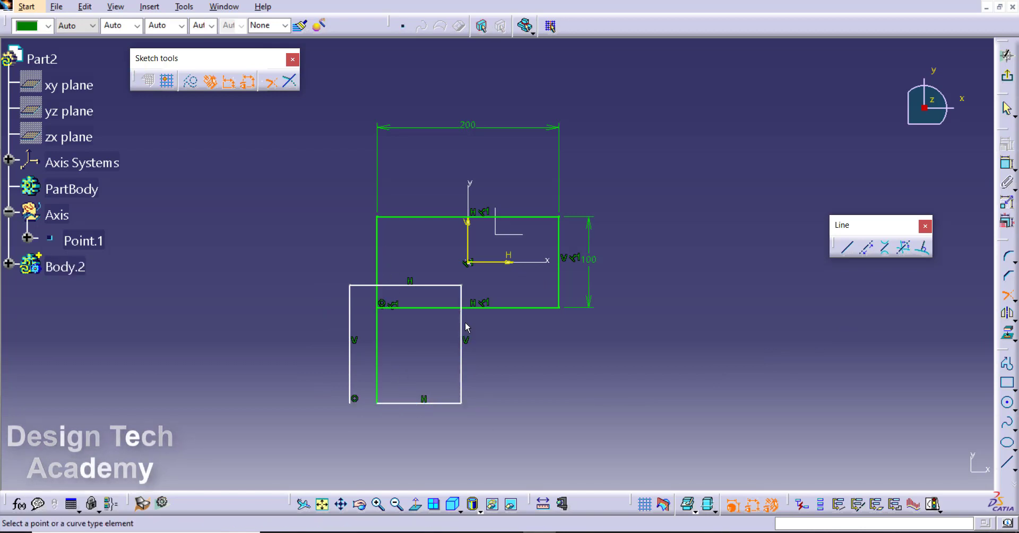
left_click(462, 323)
left_click(478, 309)
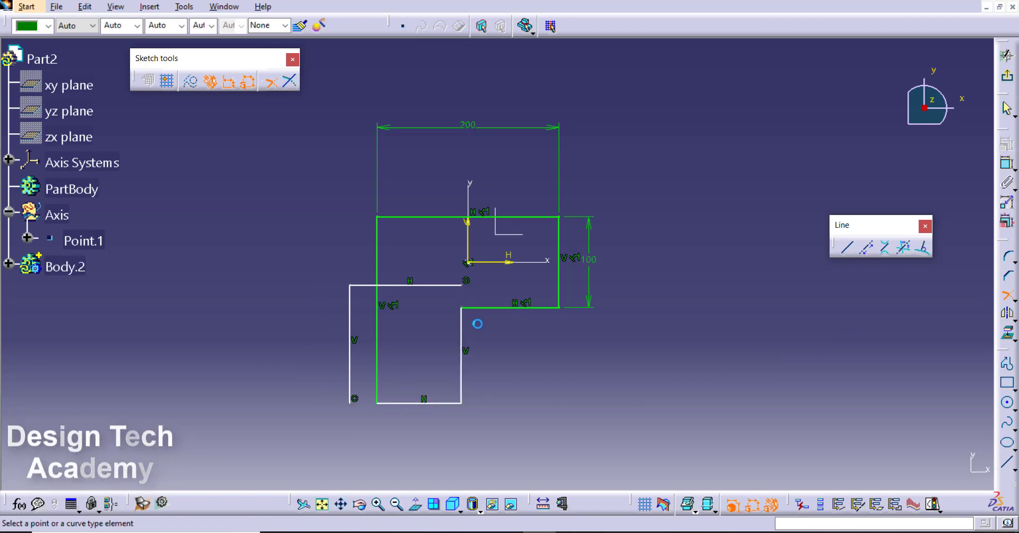
left_click(431, 287)
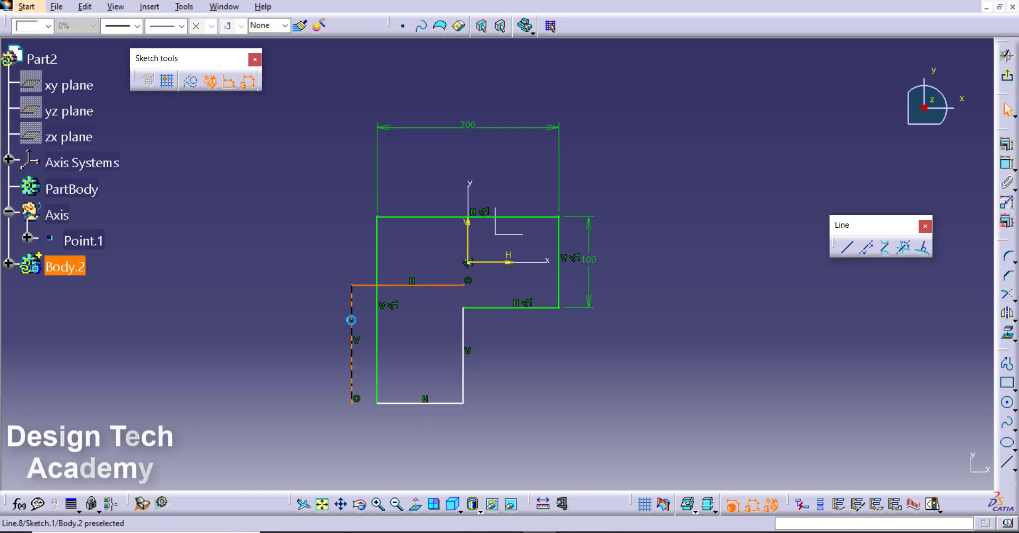
key("Delete")
Step: Change the overall width dimension from 200 to 340
middle_click_drag(463, 289, 443, 279)
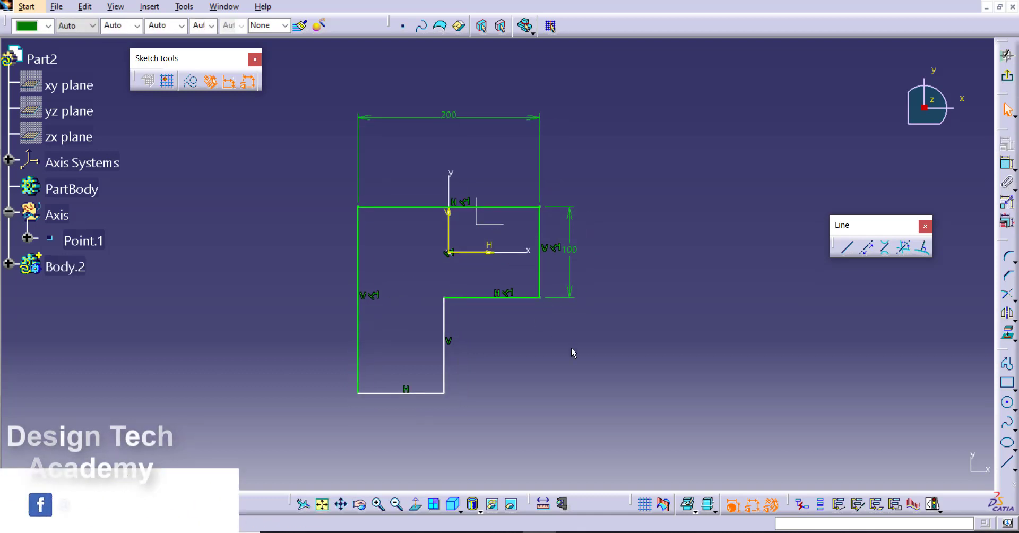
double_click(448, 115)
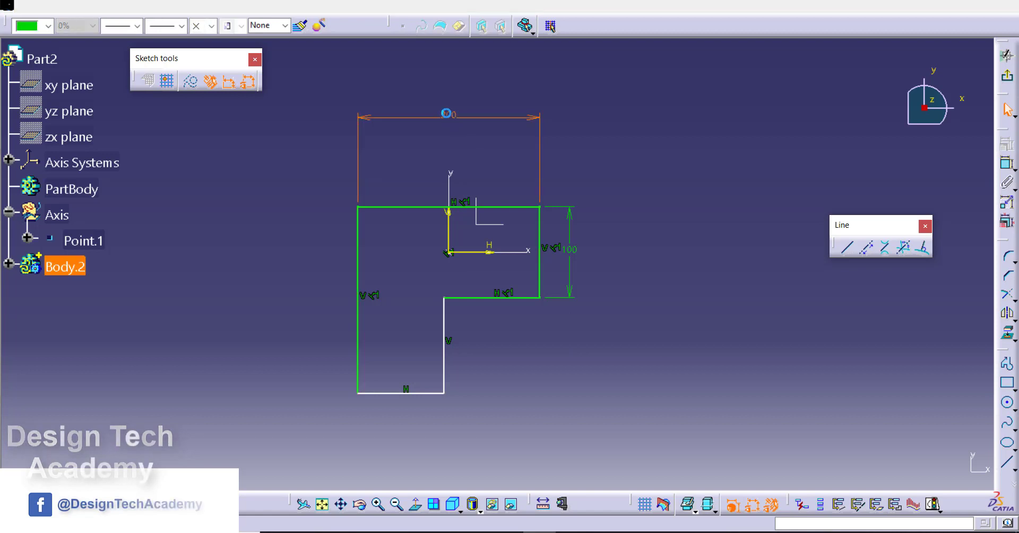
type("340")
key("Return")
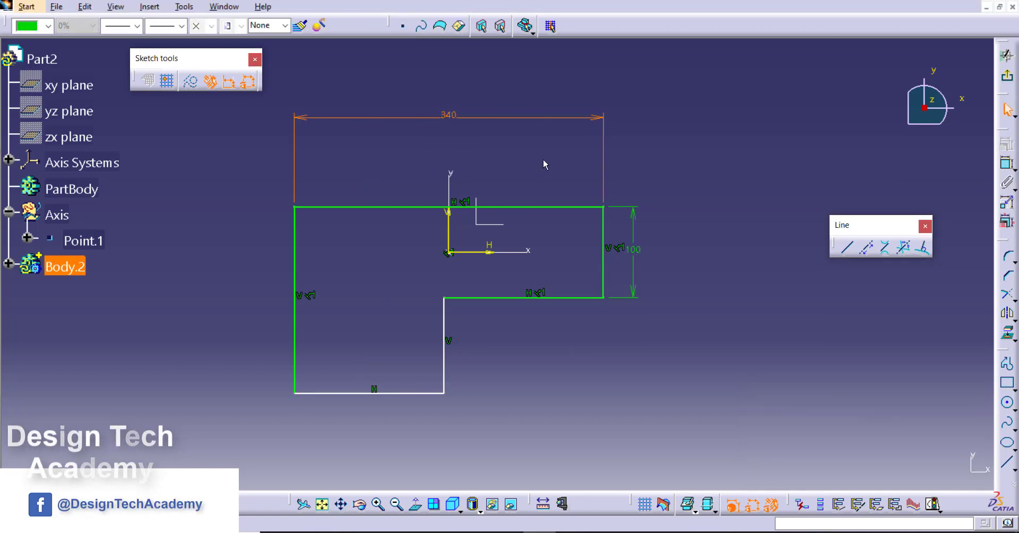
left_click(668, 174)
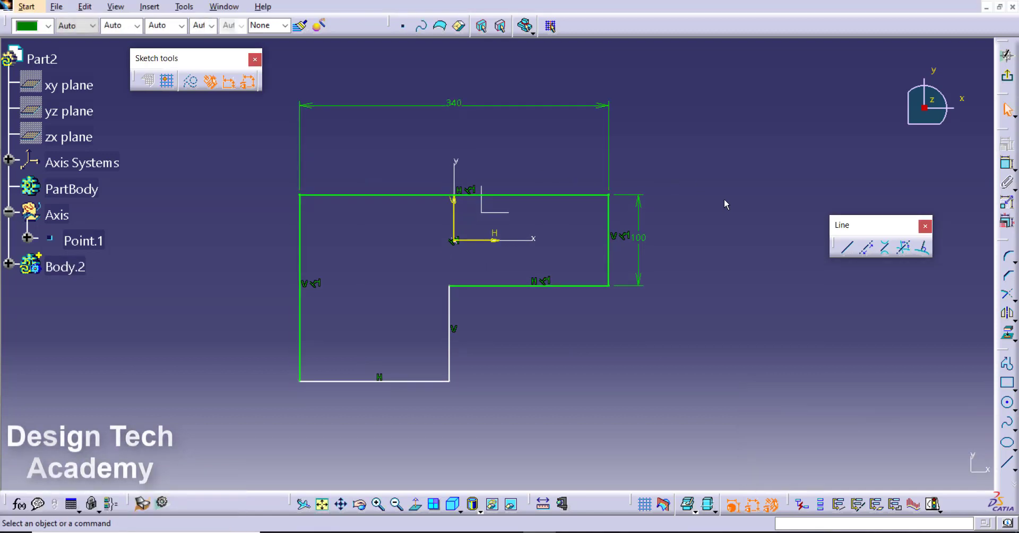
Step: Dimension the profile's bottom edge to 85
left_click(1007, 163)
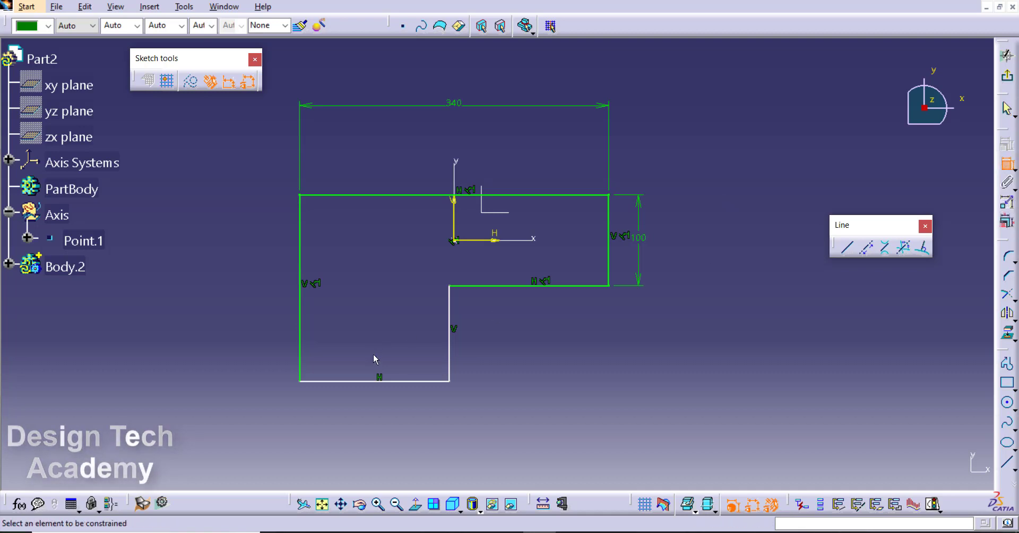
left_click(374, 382)
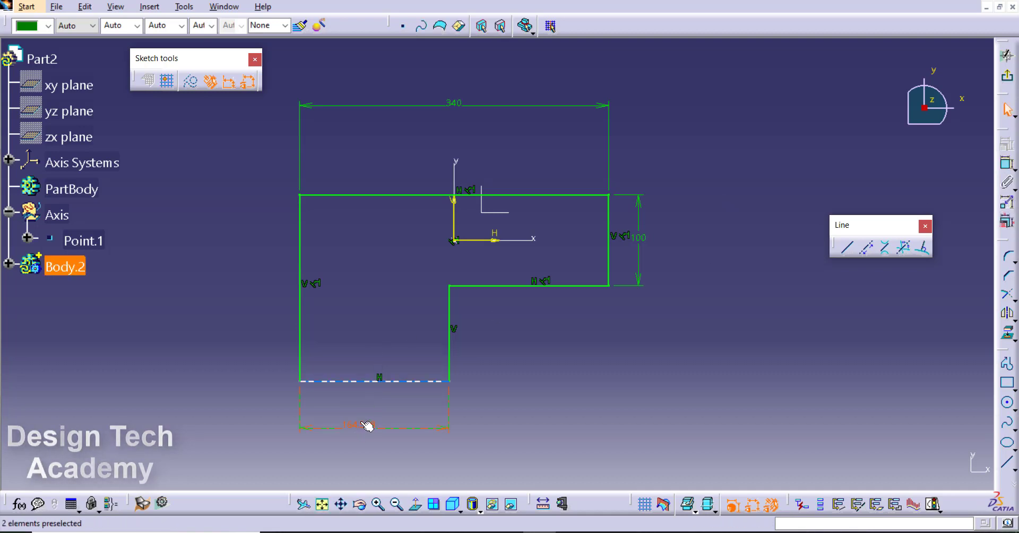
double_click(359, 423)
type("85")
key("Return")
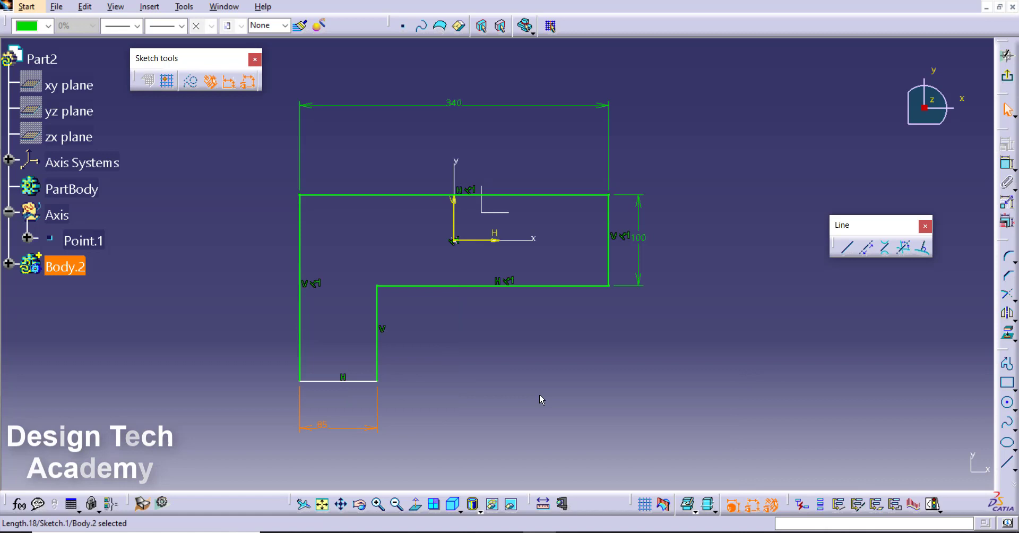
left_click(541, 400)
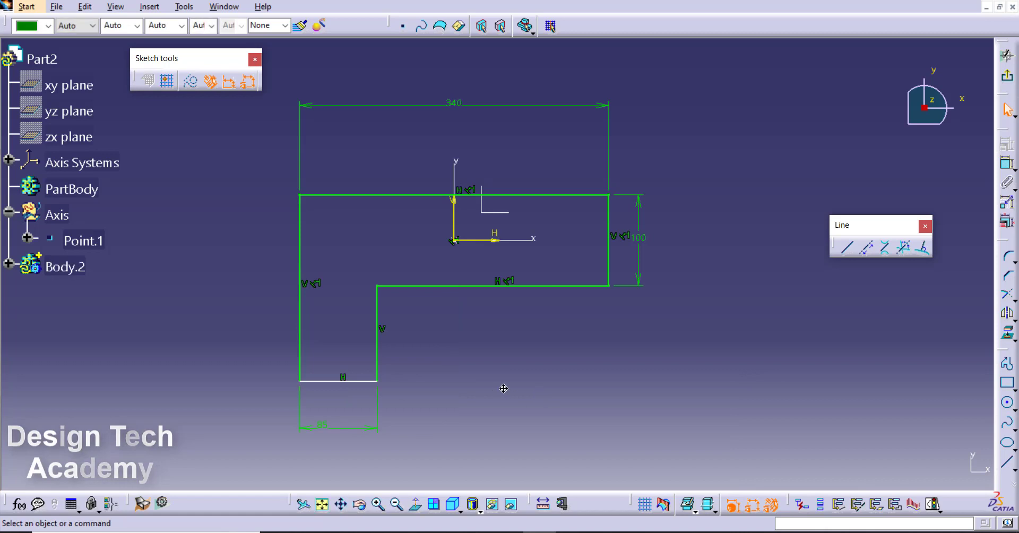
Step: Dimension the inner vertical step edge to 100
left_click(1005, 163)
left_click(422, 305)
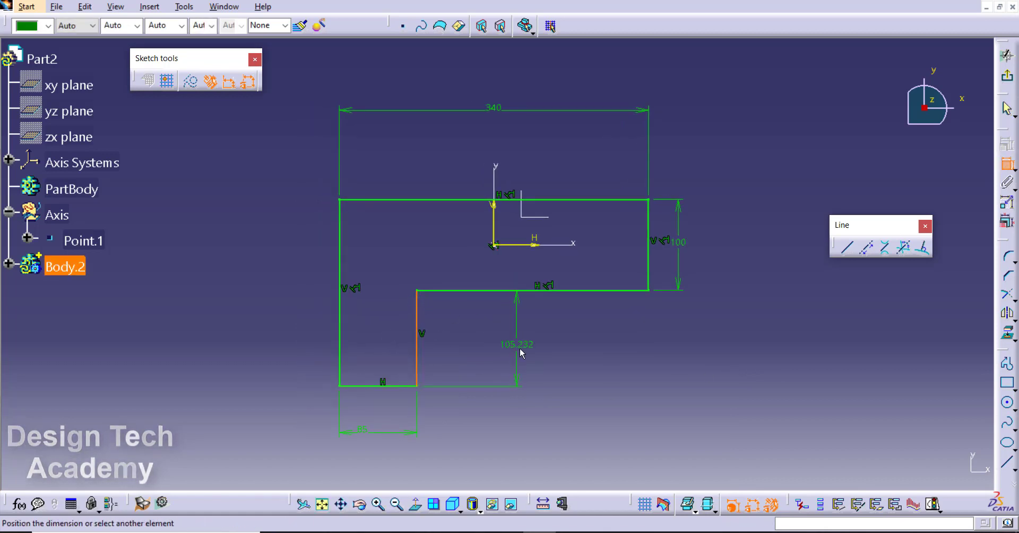
left_click(520, 348)
double_click(519, 342)
type("100")
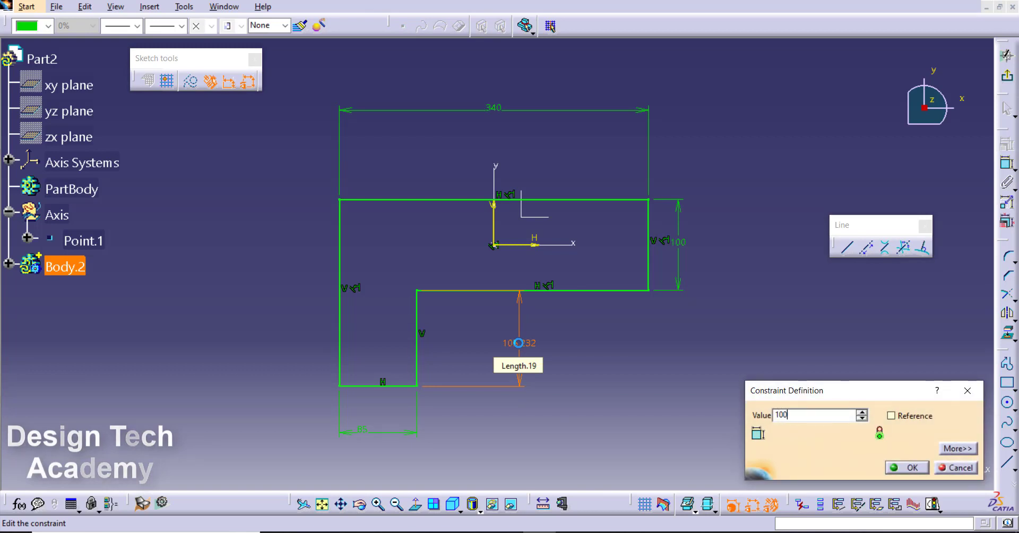
key("Return")
left_click(676, 332)
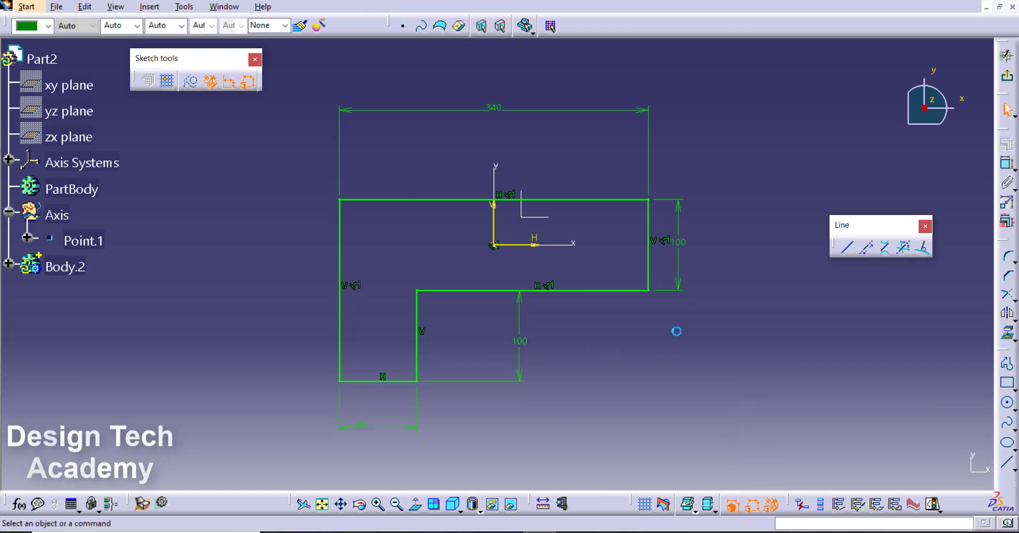
Step: Round the top-left corner R60 and the top-right and bottom-right corners R25
middle_click_drag(626, 350, 596, 359)
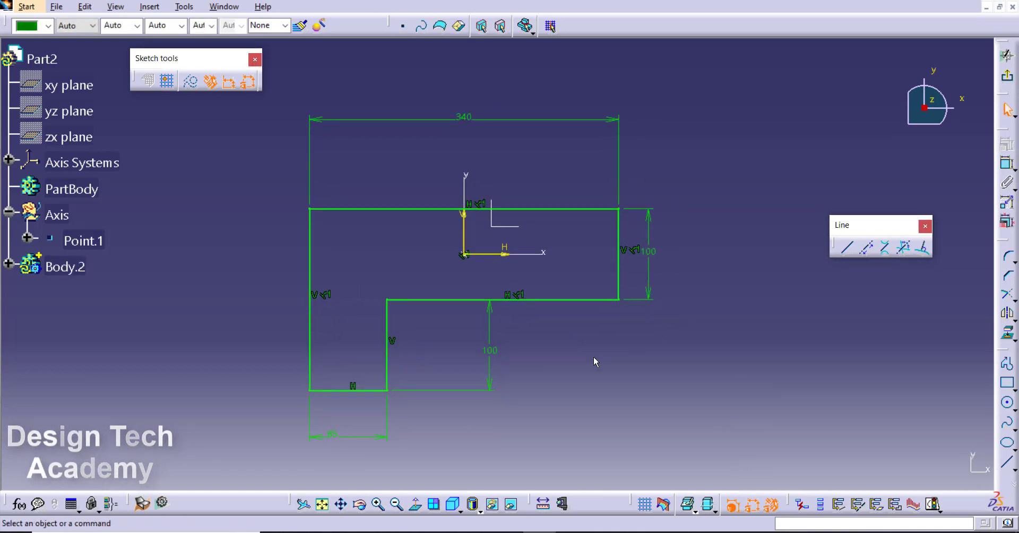
left_click(1000, 260)
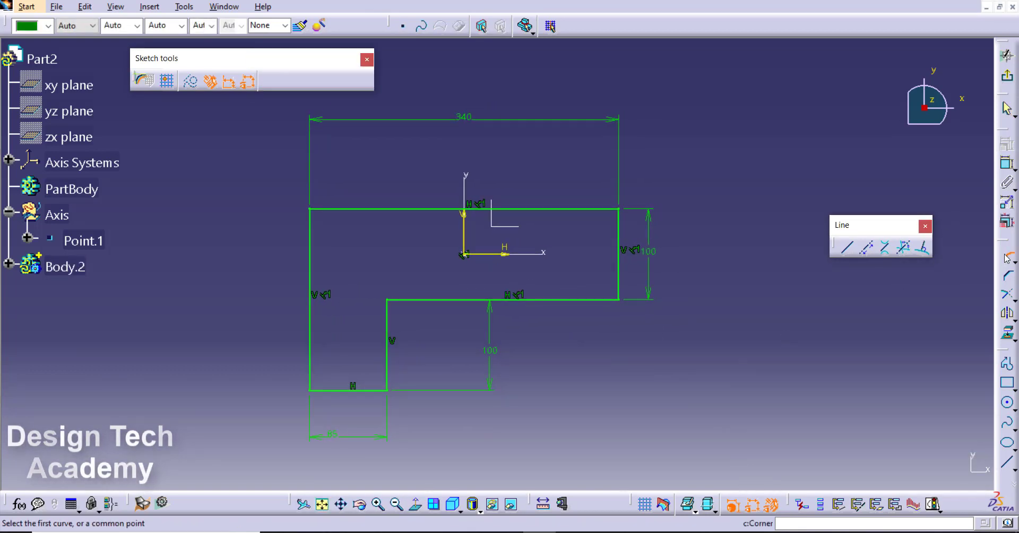
left_click(317, 214)
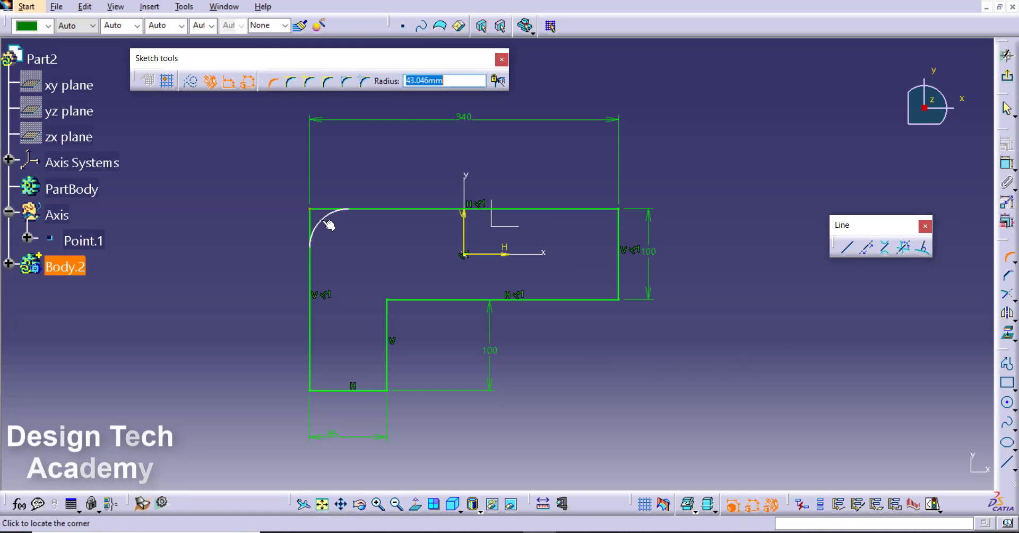
key("Return")
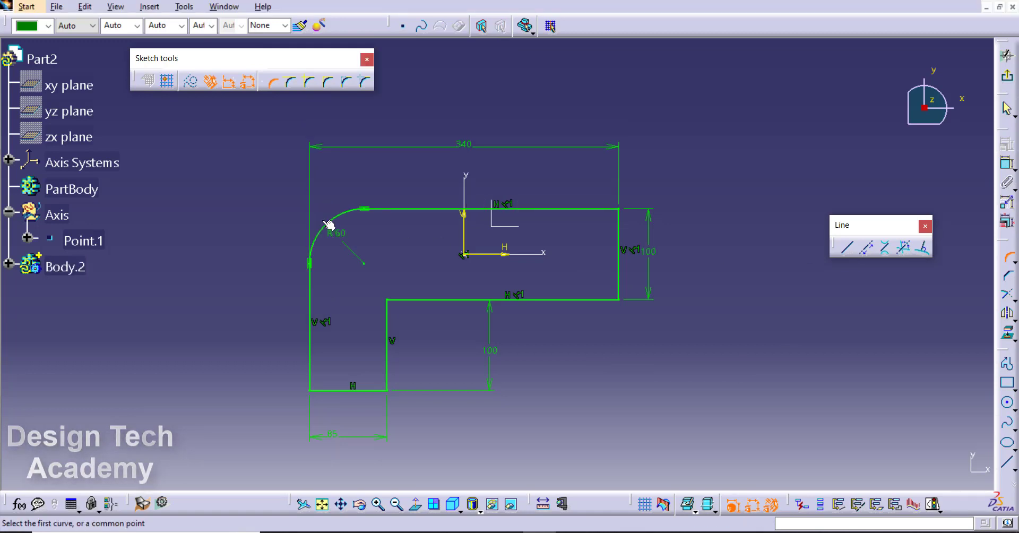
left_click(619, 210)
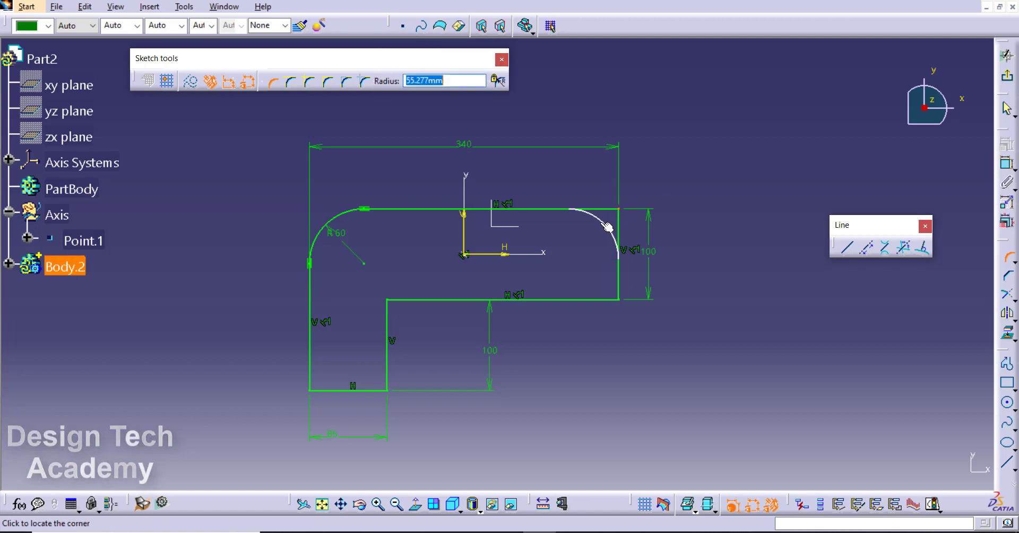
type("25")
key("Return")
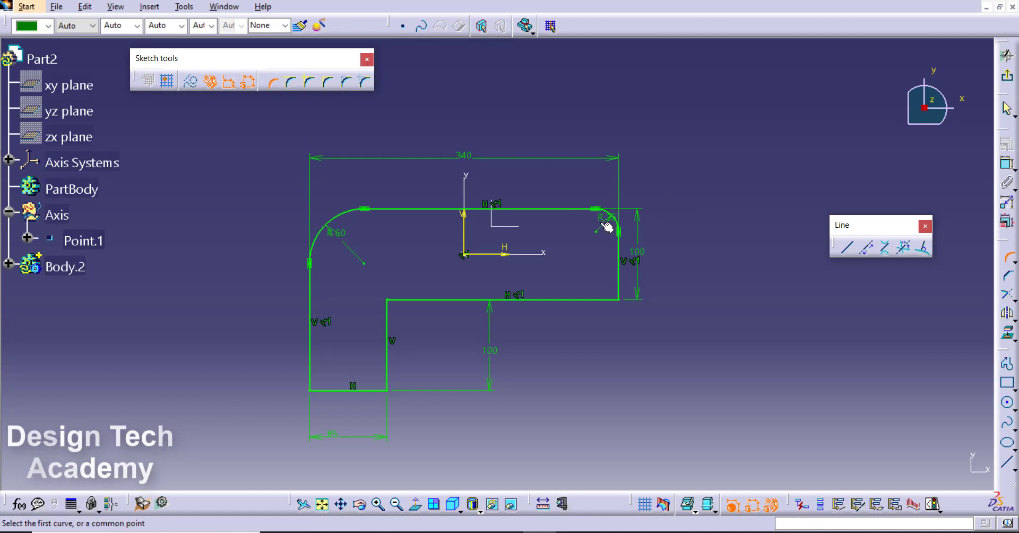
left_click(618, 301)
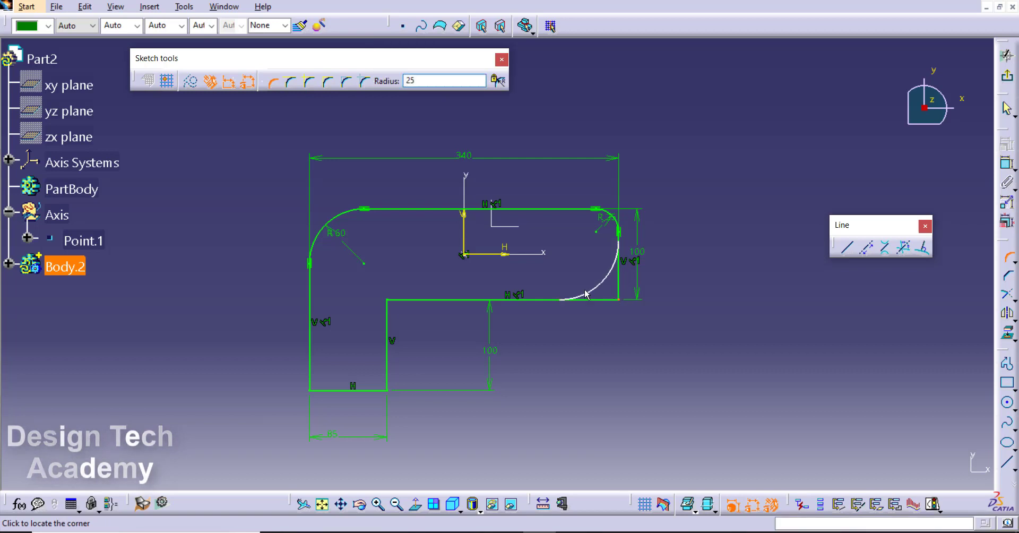
key("Return")
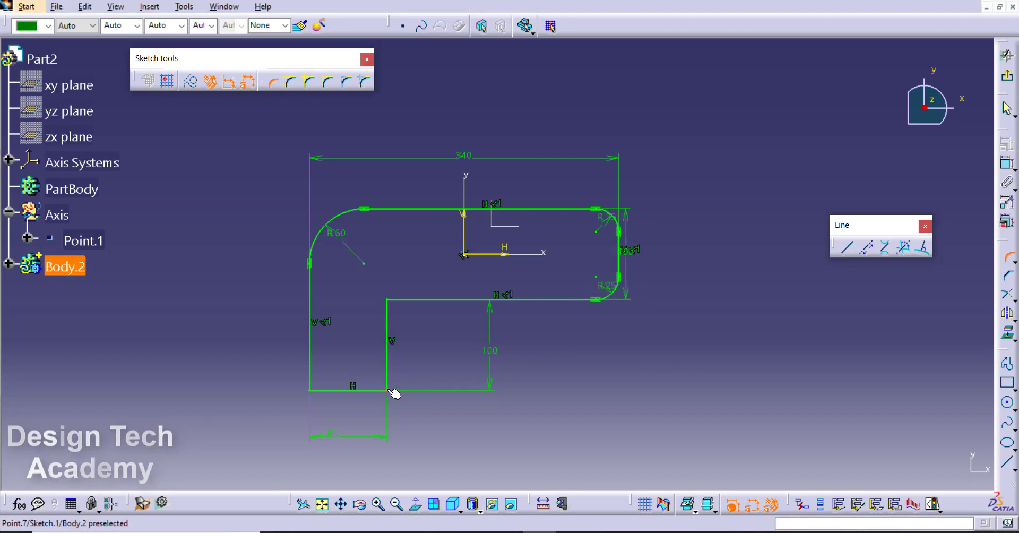
Step: Round the inner step corner R30, the lower inner corner R25, and the bottom-left corner
left_click(391, 301)
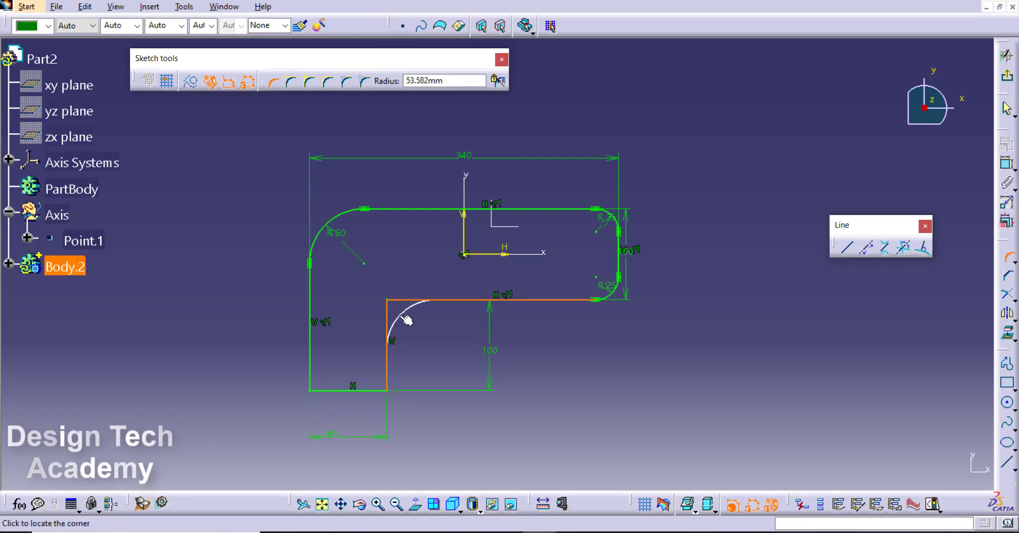
type("30")
key("Return")
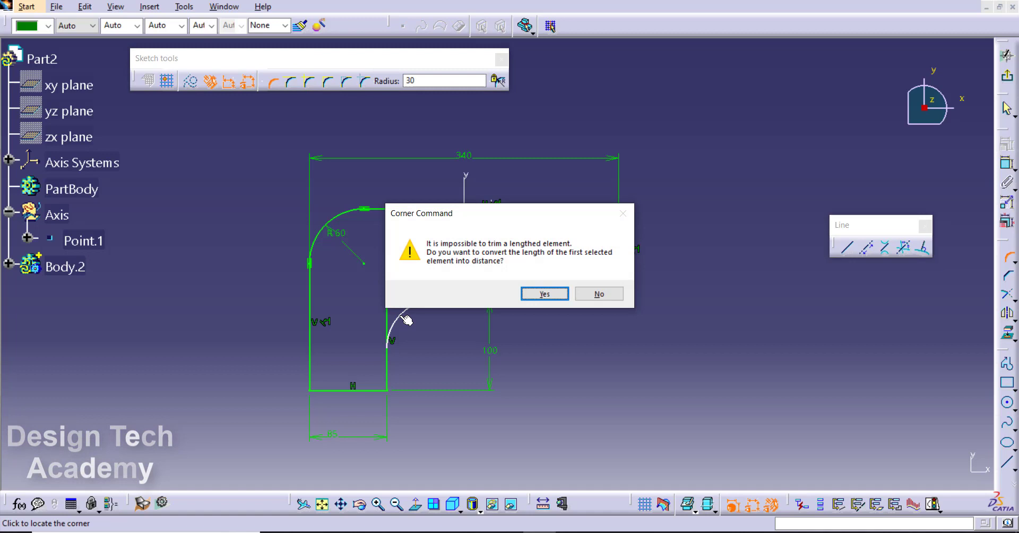
left_click(546, 294)
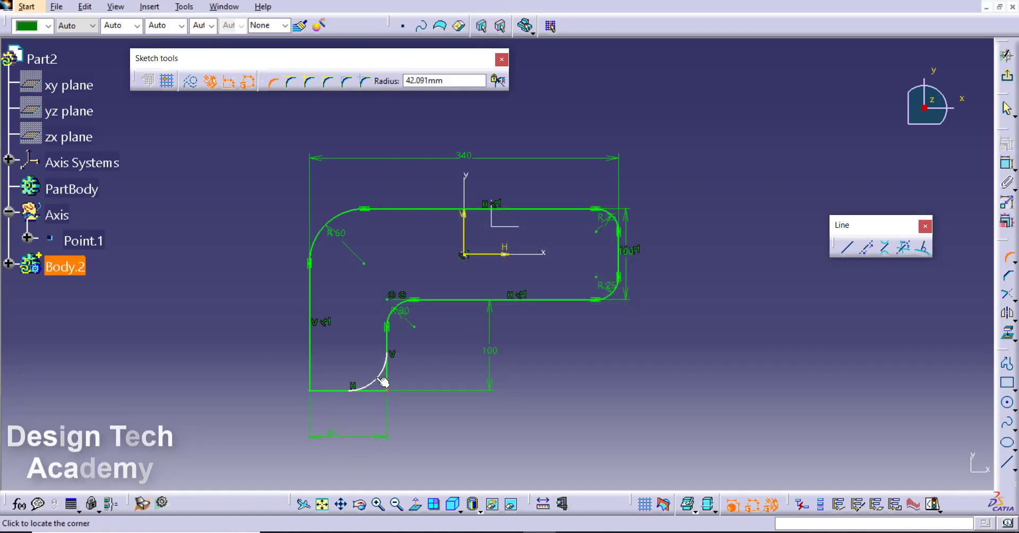
type("25")
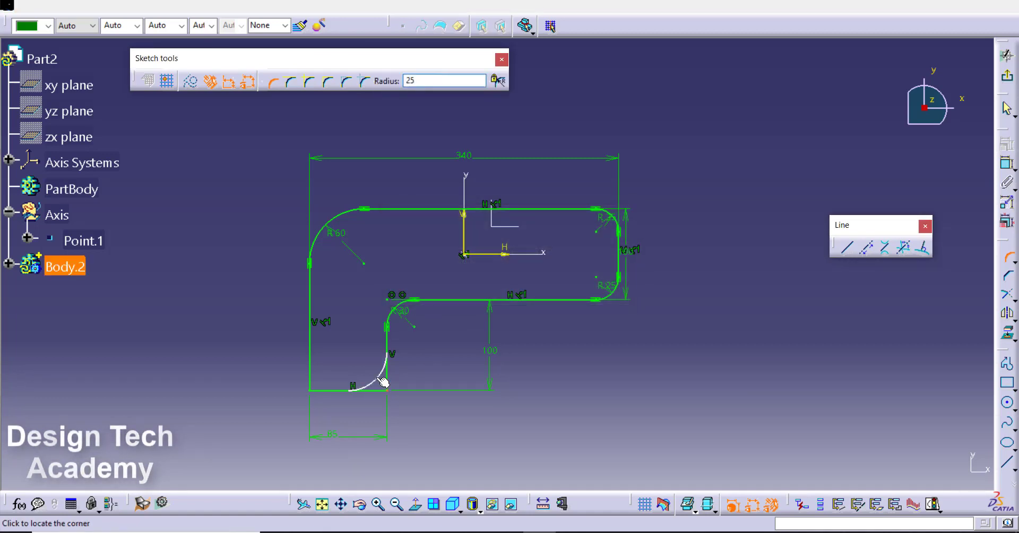
key("Return")
key("Return")
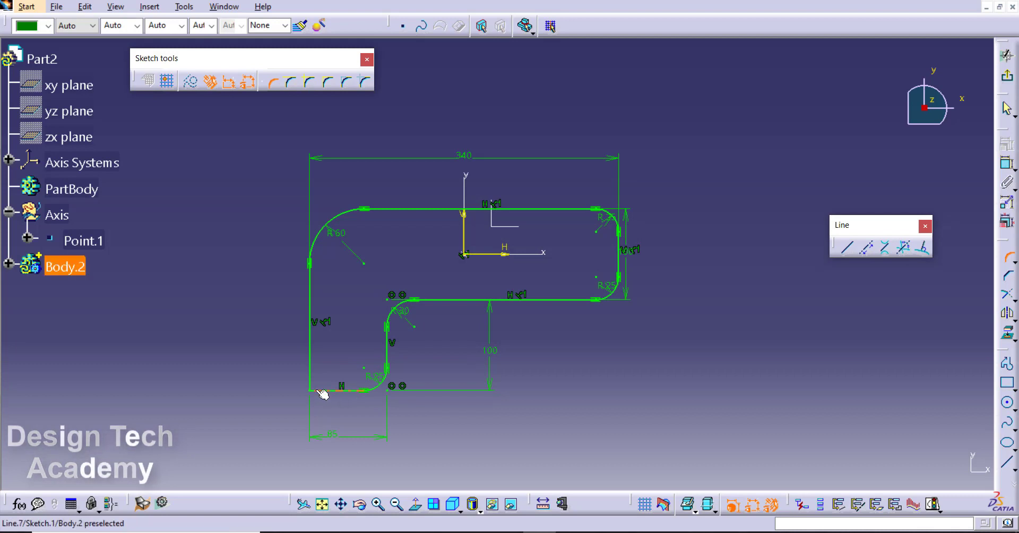
left_click(319, 378)
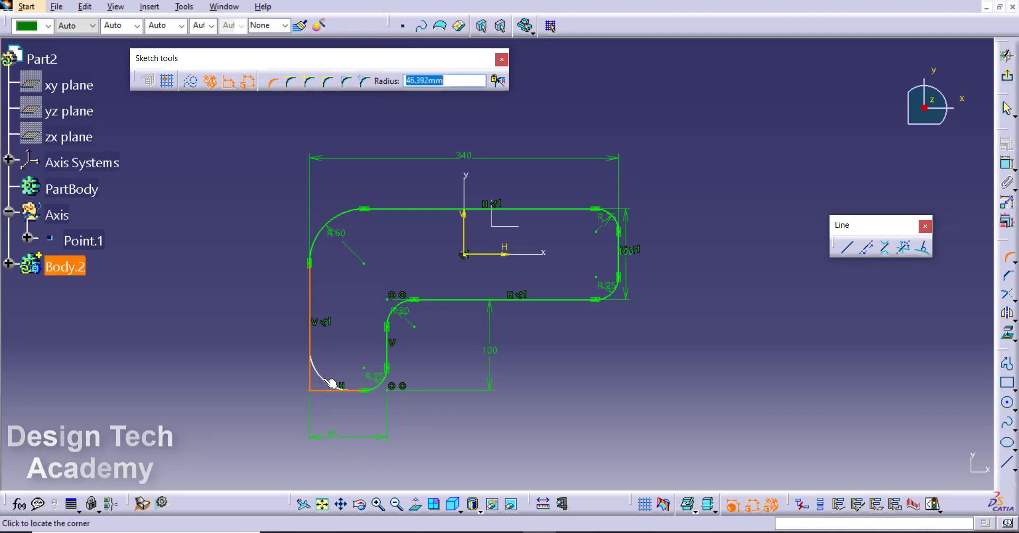
left_click(330, 383)
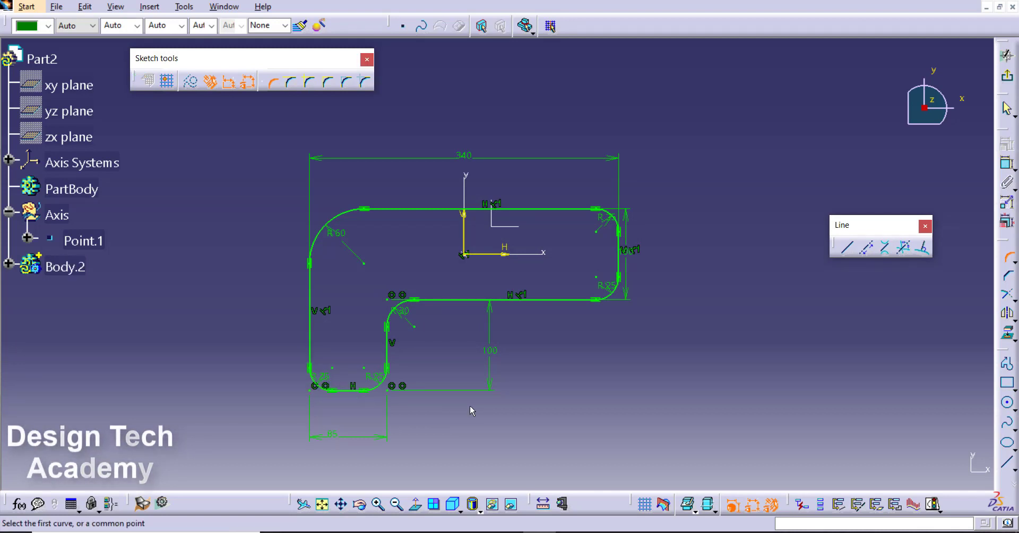
Step: Draw a hole circle near the bracket's right end with radius 12.5
left_click(1007, 257)
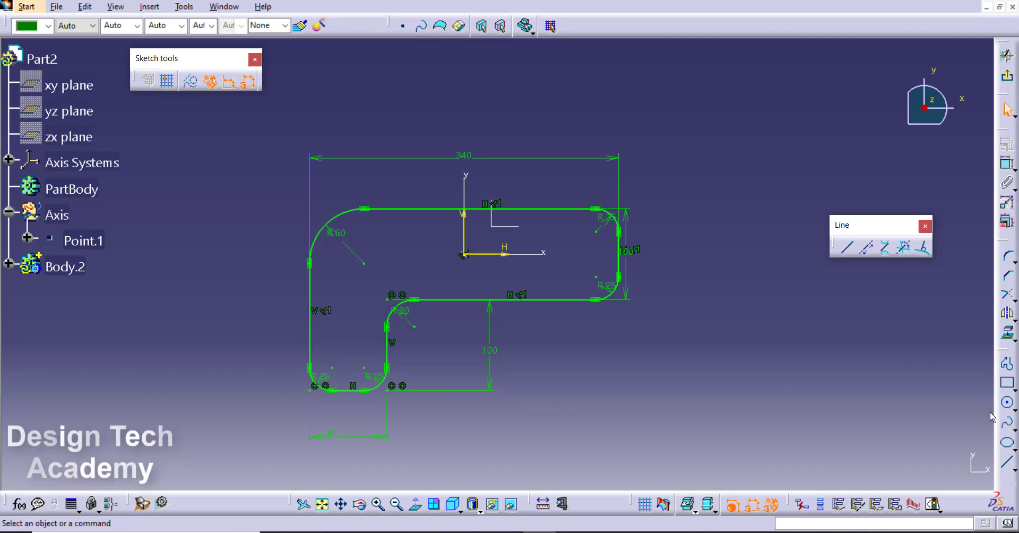
left_click(1008, 403)
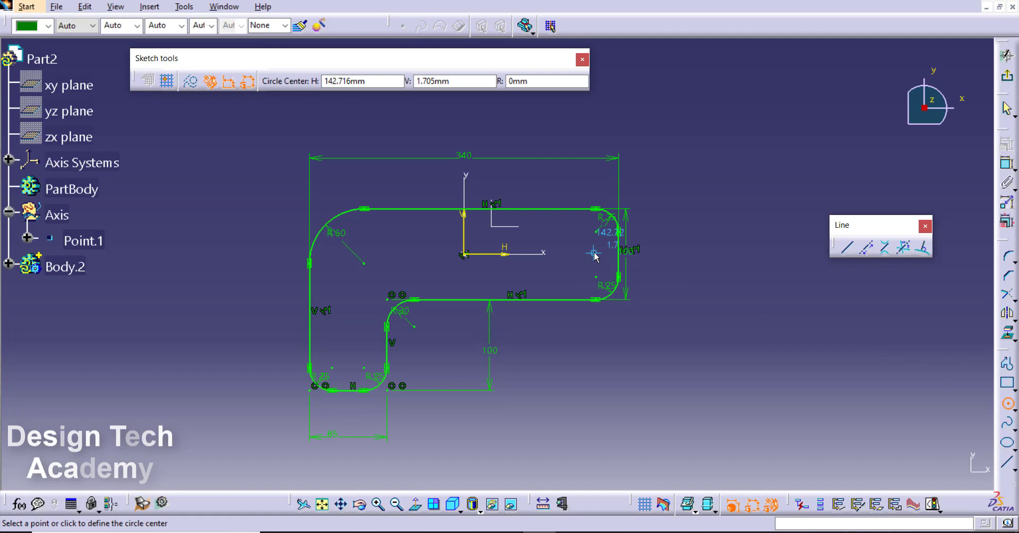
left_click(585, 255)
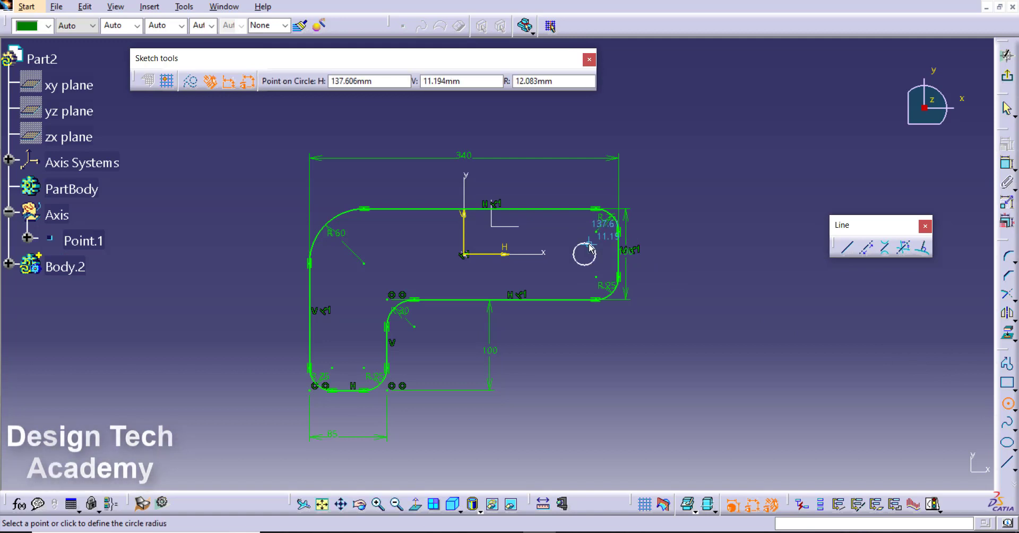
left_click(593, 245)
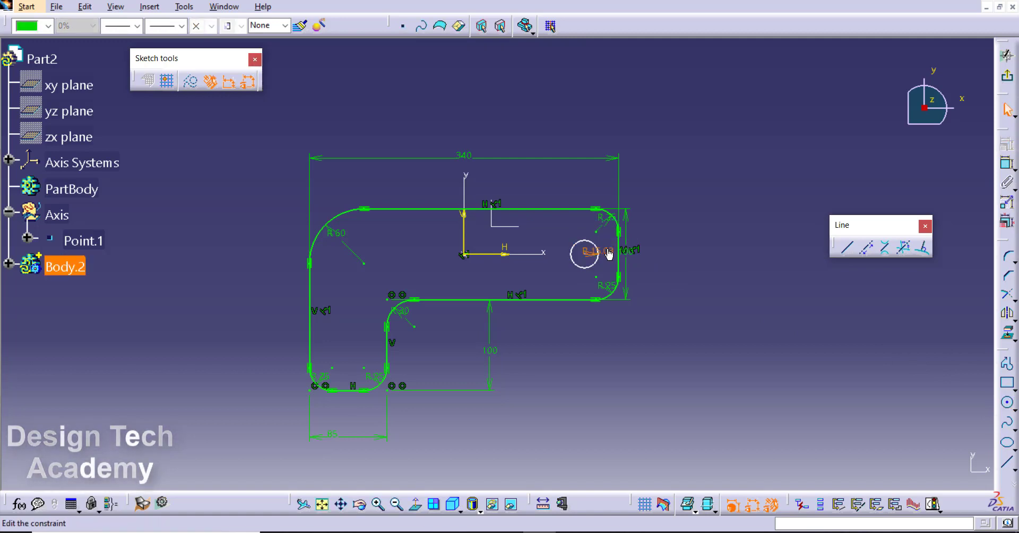
double_click(593, 251)
type("12.5mm")
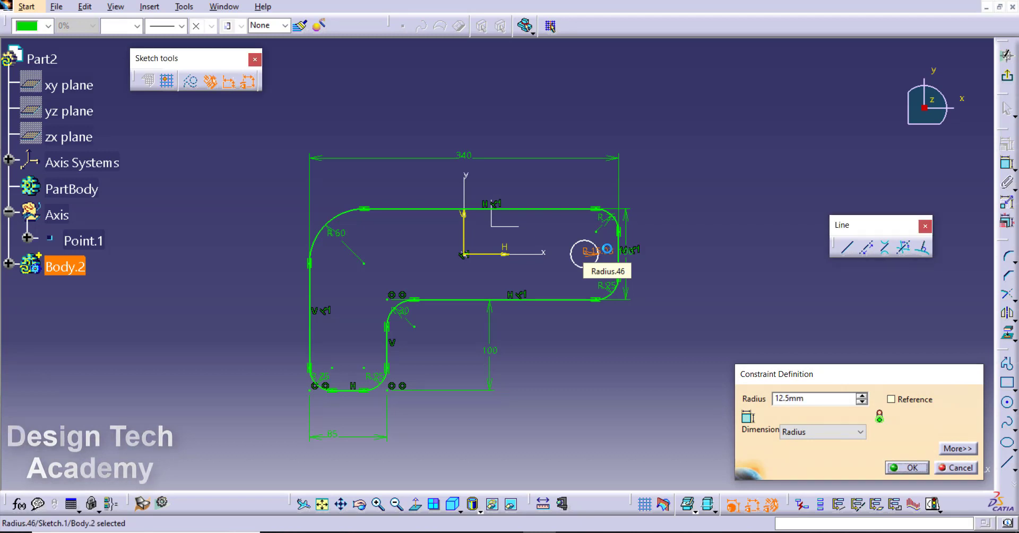
key("Return")
Step: Make the circle's centre coincident with the sketch's horizontal axis
scroll(599, 229, "up", 3)
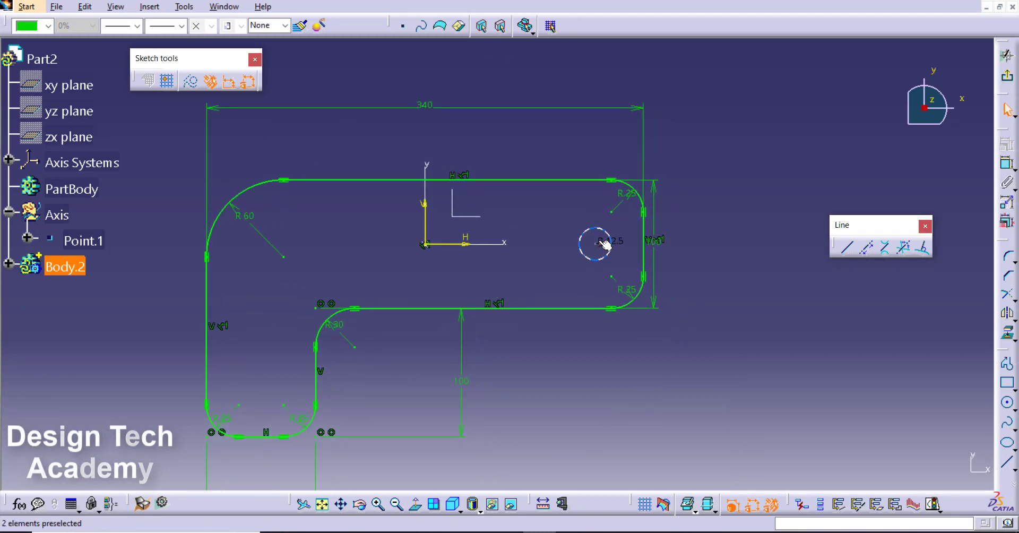
left_click(595, 244)
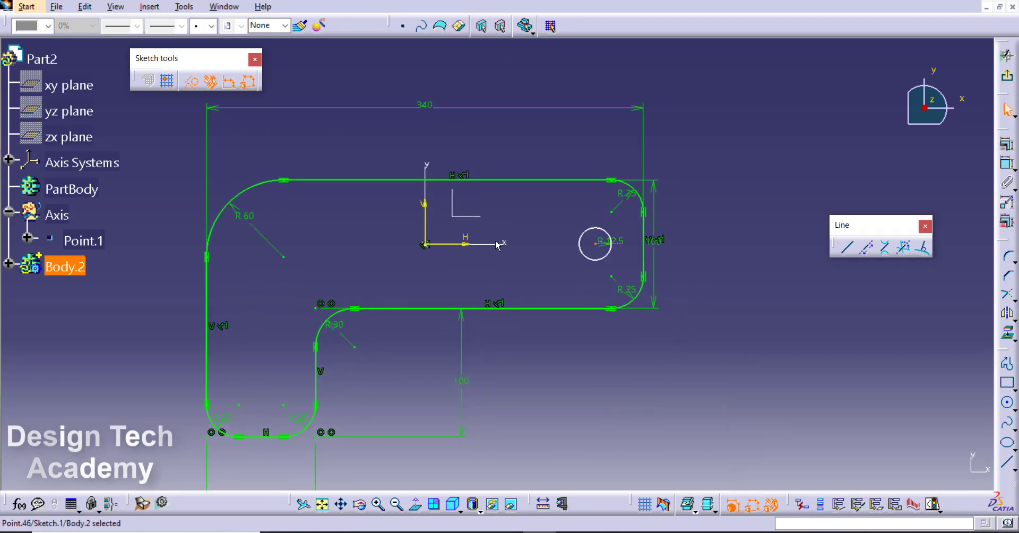
left_click(496, 244, "ctrl")
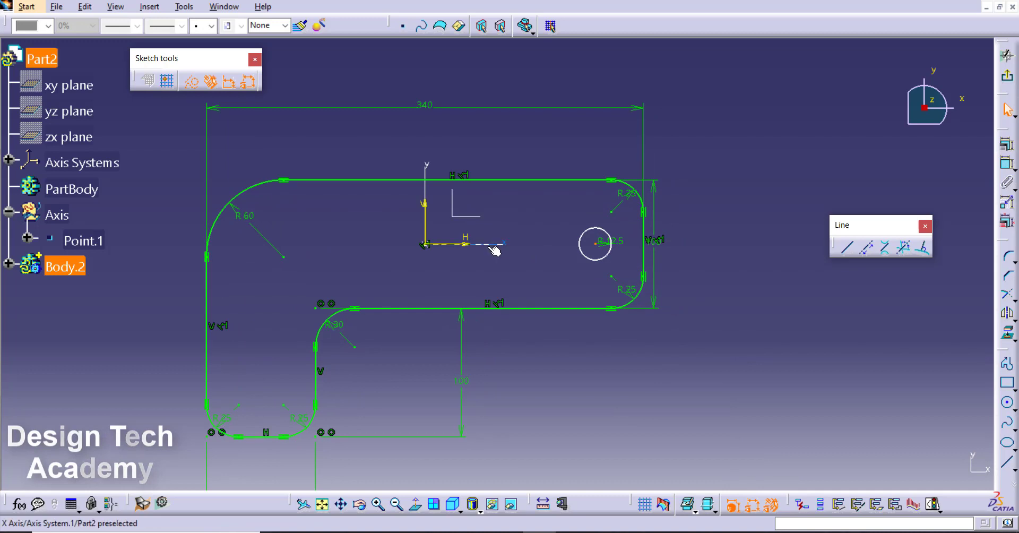
left_click(1003, 149)
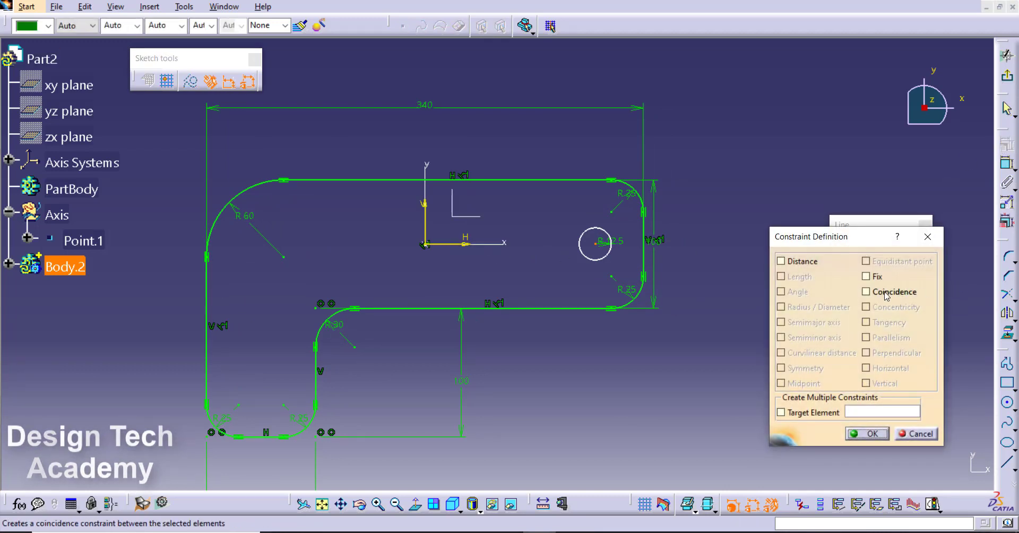
left_click(865, 434)
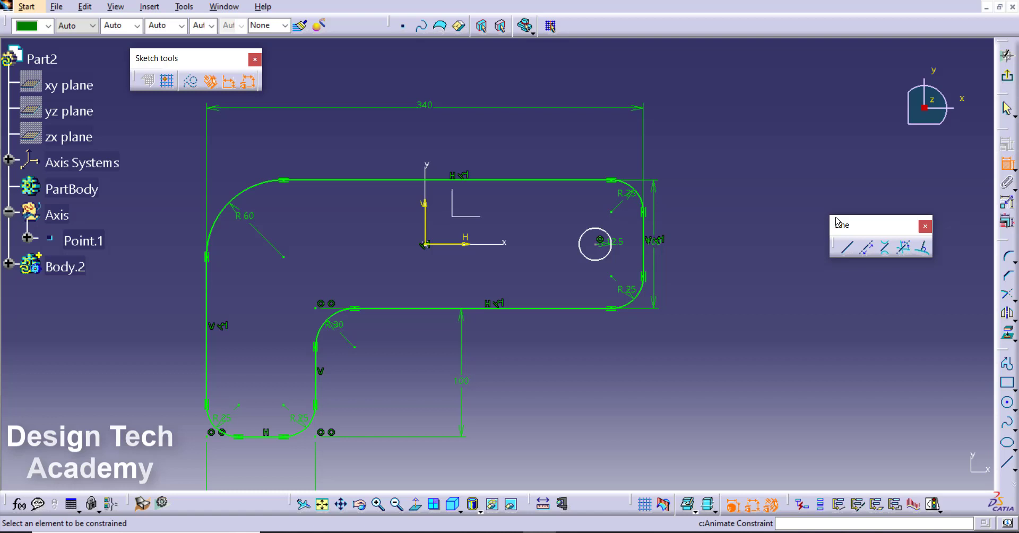
Step: Dimension the hole centre 25 mm from the right edge
left_click(642, 240)
left_click(624, 405)
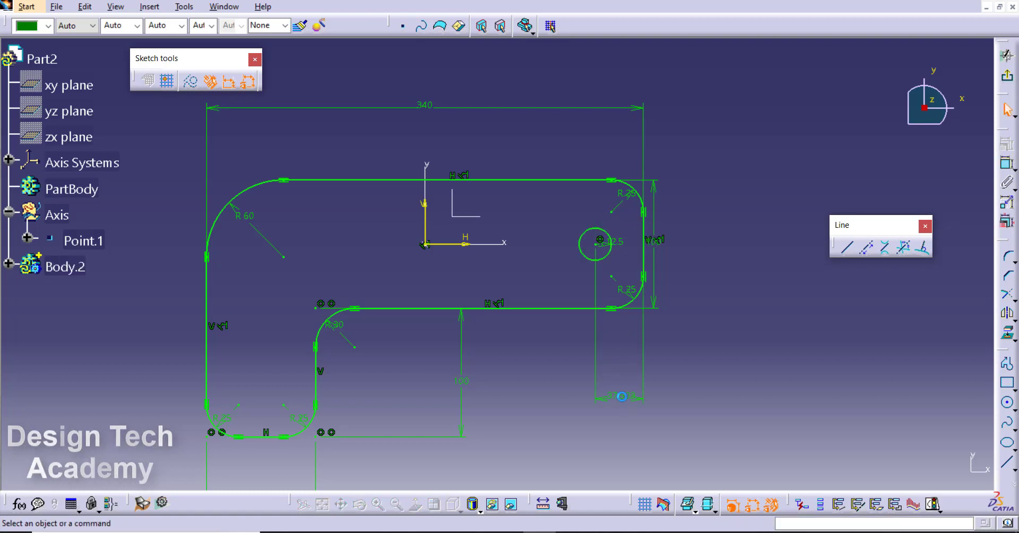
double_click(620, 395)
type("25mm")
key("Return")
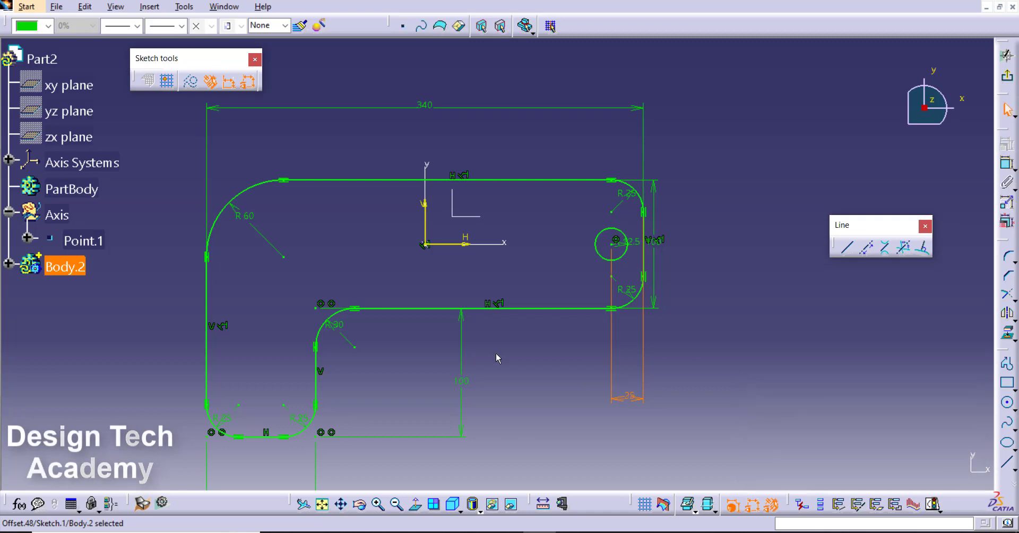
middle_click_drag(375, 364, 489, 262)
left_click(614, 250)
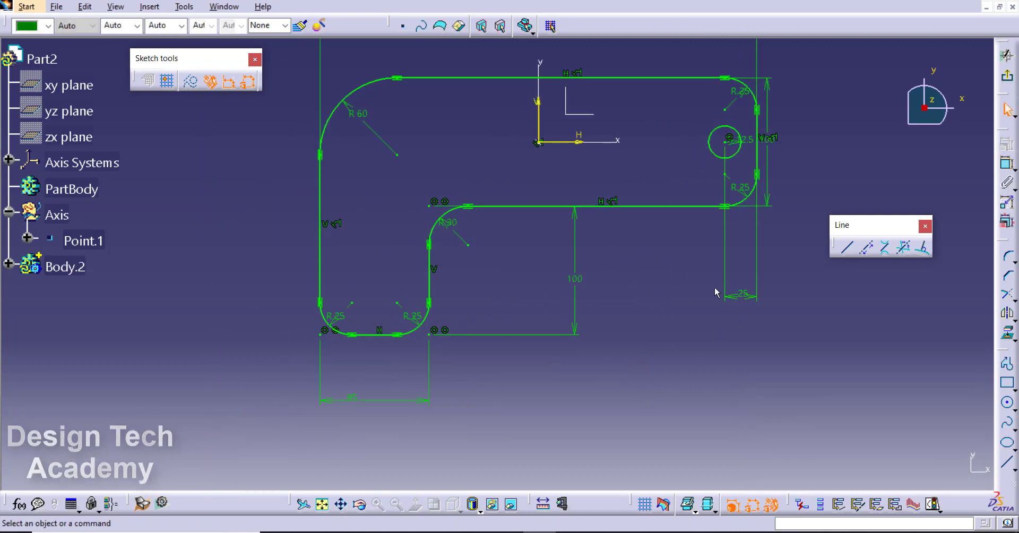
Step: Draw two R10 hole circles side by side in the lower-left leg
left_click(1007, 401)
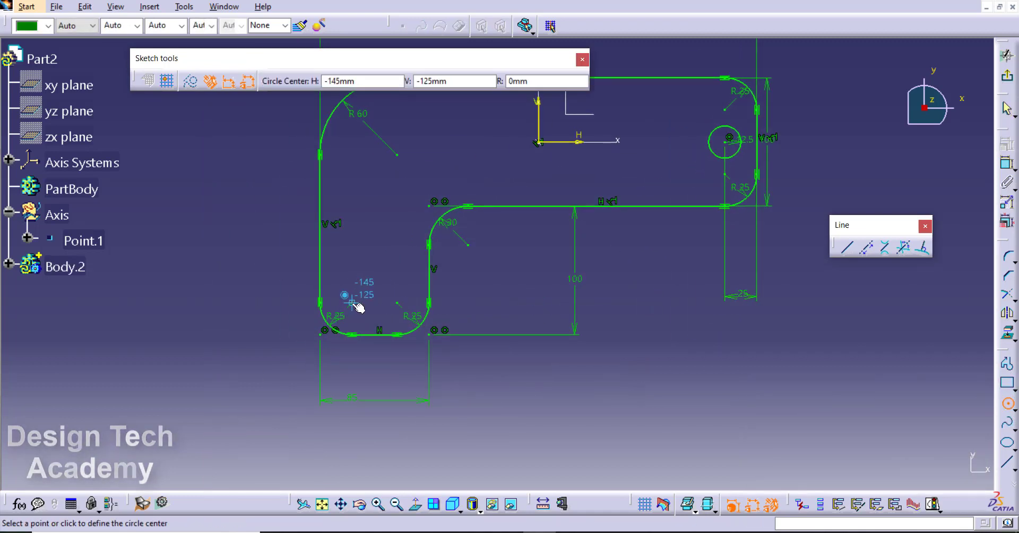
left_click(352, 302)
key("Tab")
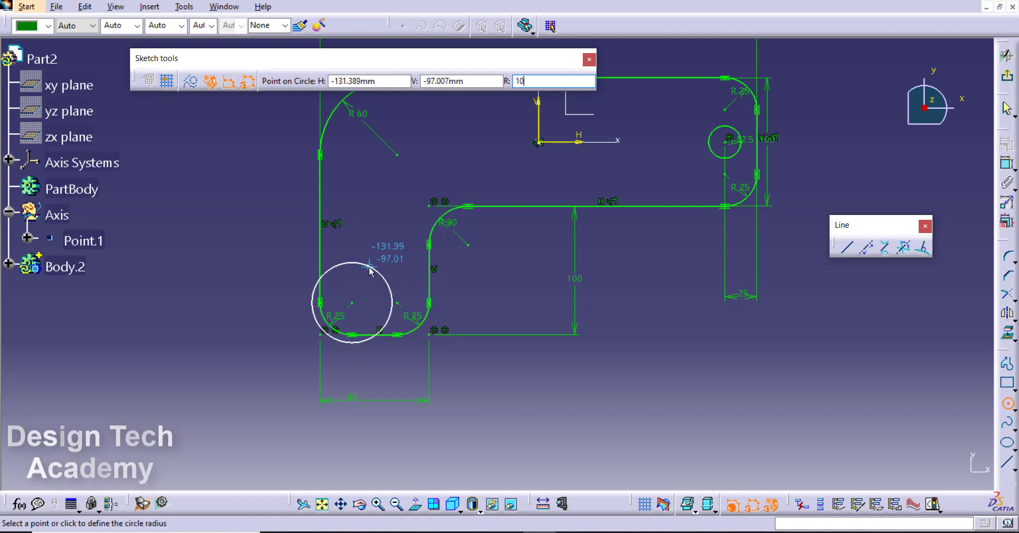
type("10")
key("Return")
left_click(1007, 402)
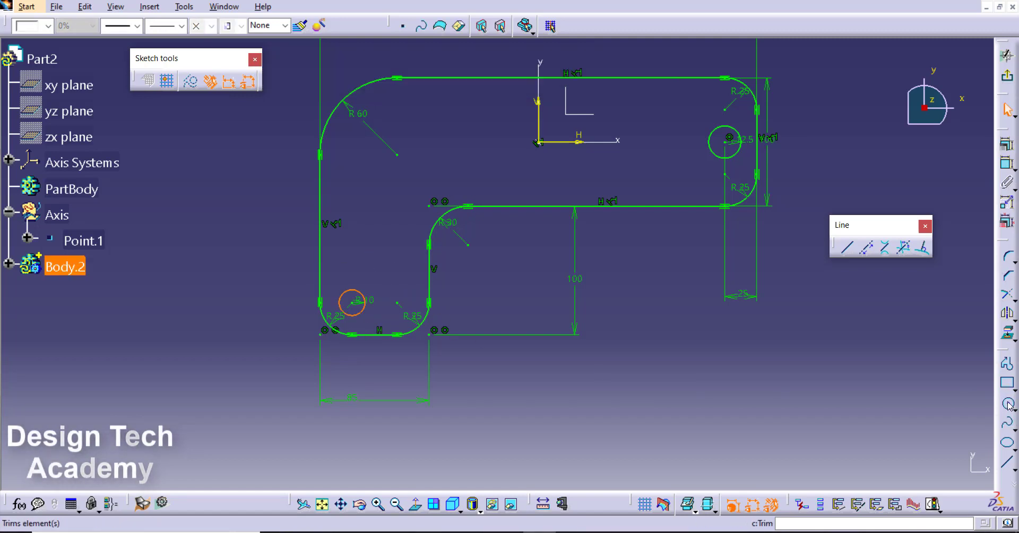
left_click(397, 304)
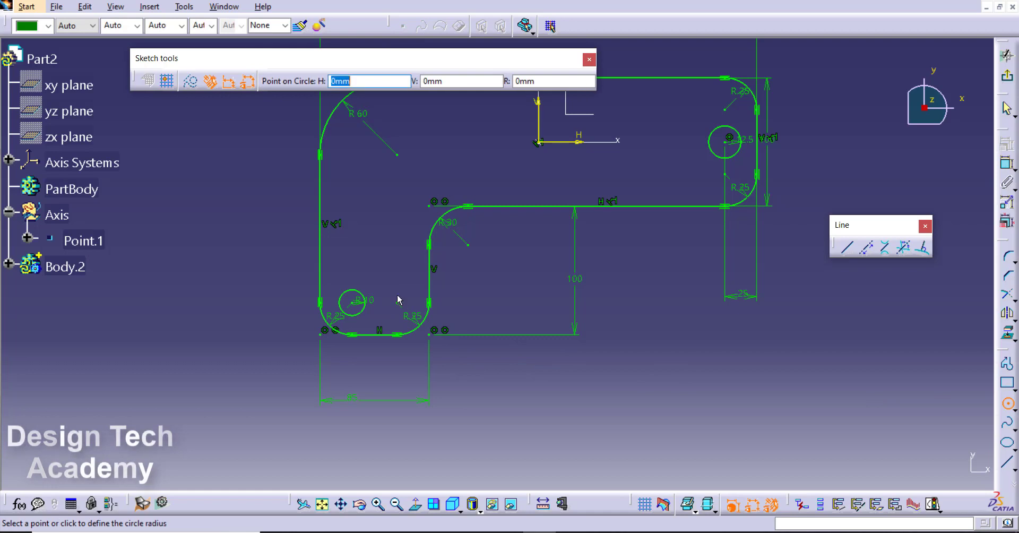
type("1")
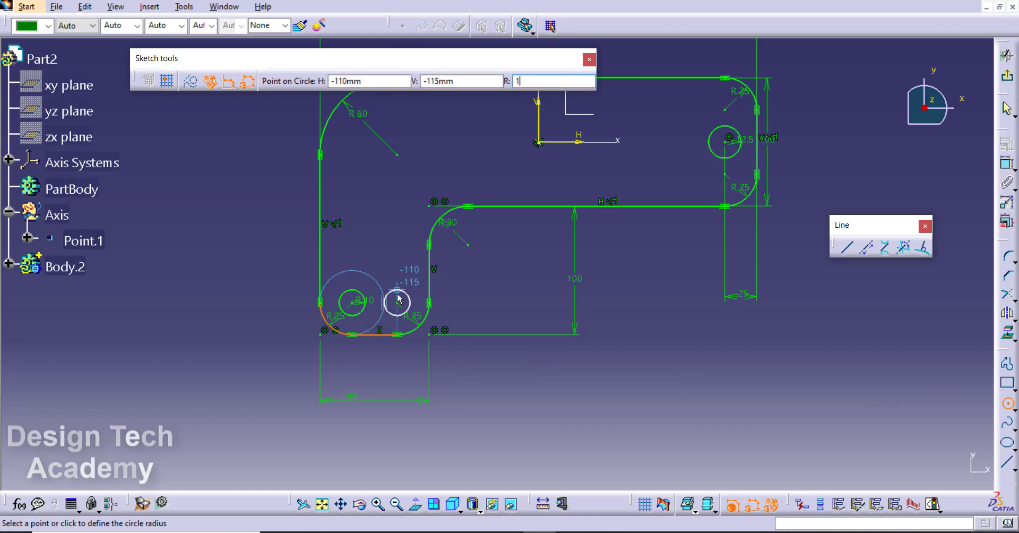
type("0")
key("Return")
left_click(590, 296)
middle_click_drag(589, 296, 555, 352)
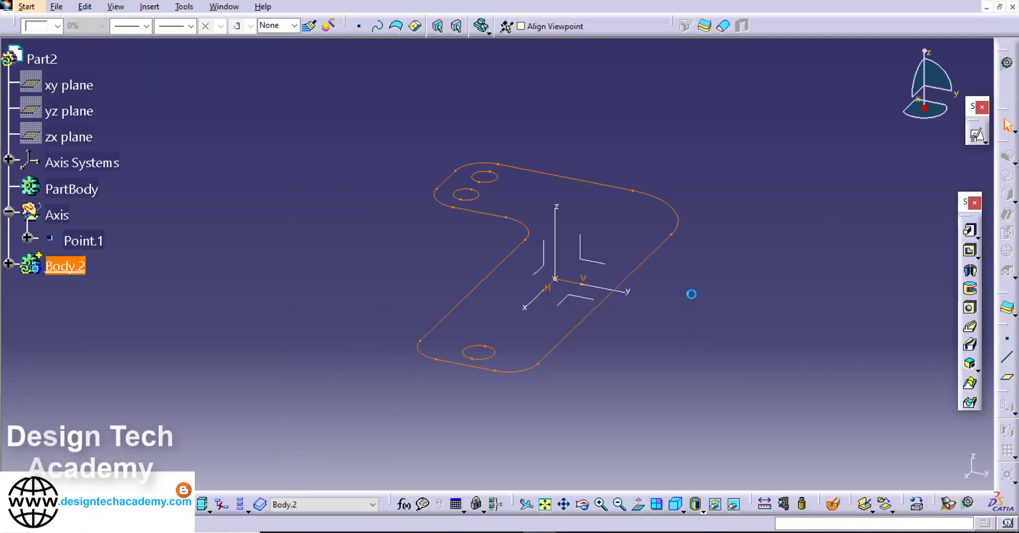
Step: Pad the bracket profile to about 198 mm into a solid block
left_click(970, 230)
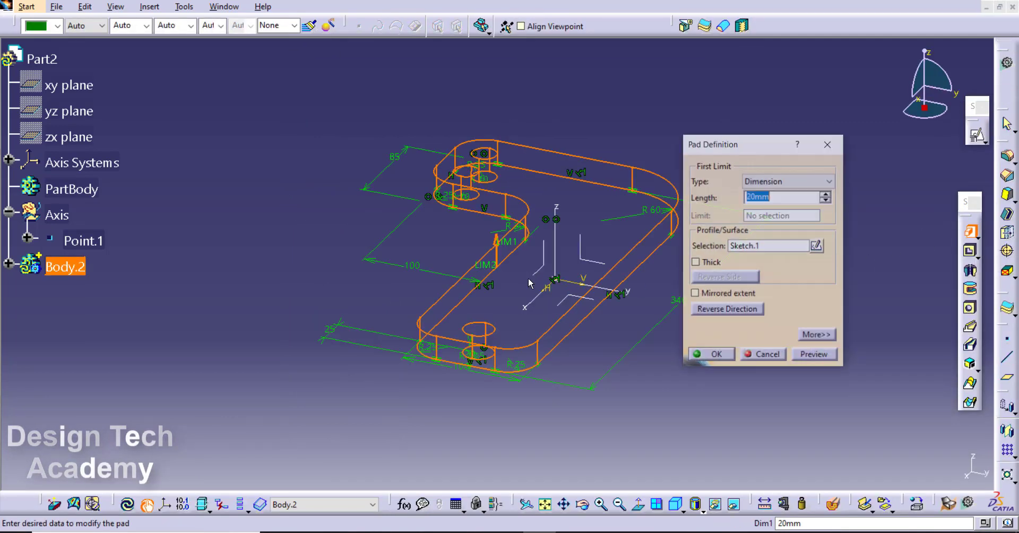
middle_click_drag(585, 297, 572, 334)
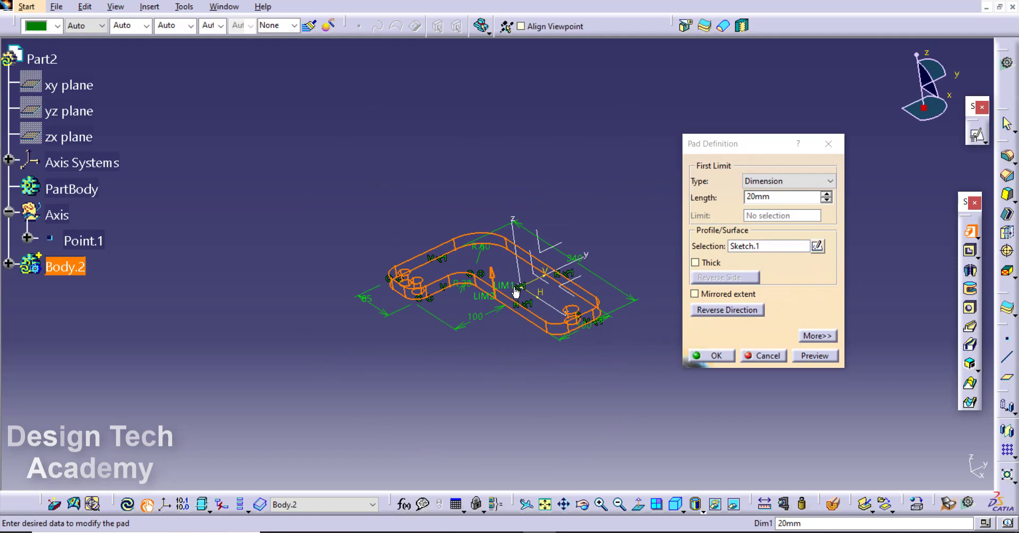
left_click_drag(516, 291, 522, 192)
left_click(723, 357)
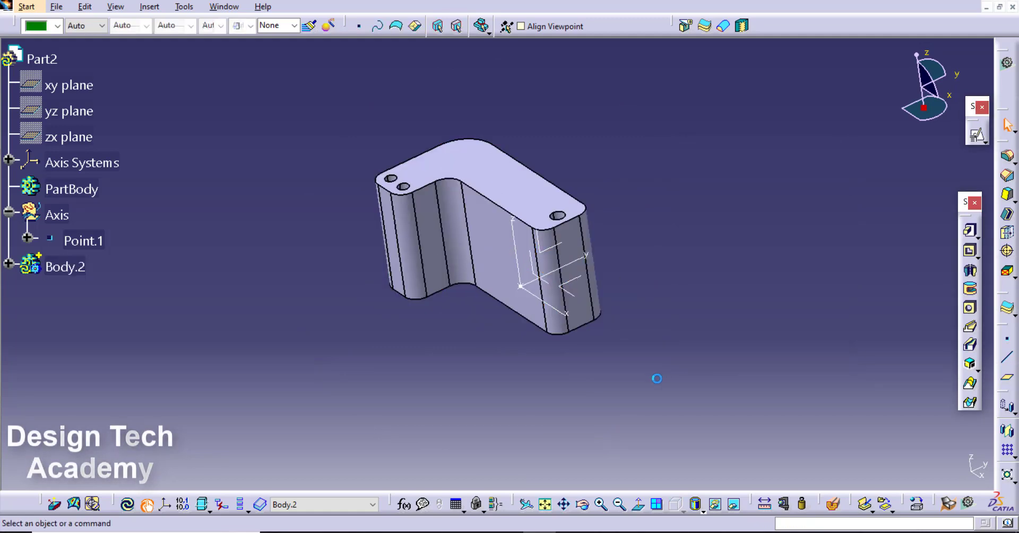
middle_click_drag(655, 375, 512, 252)
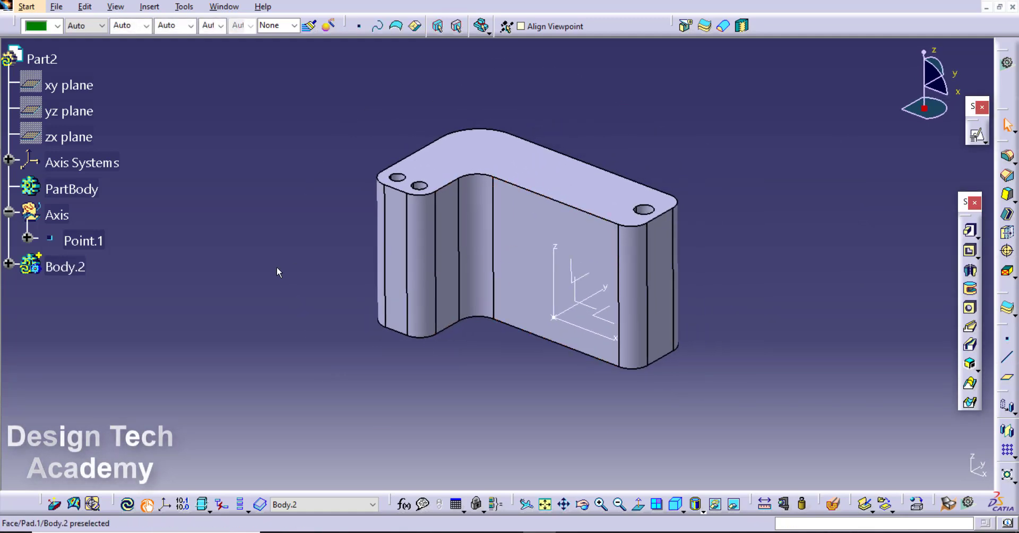
Step: Insert Body.3 and start a sketch on Axis System.1's ZX plane
left_click(149, 7)
left_click(155, 36)
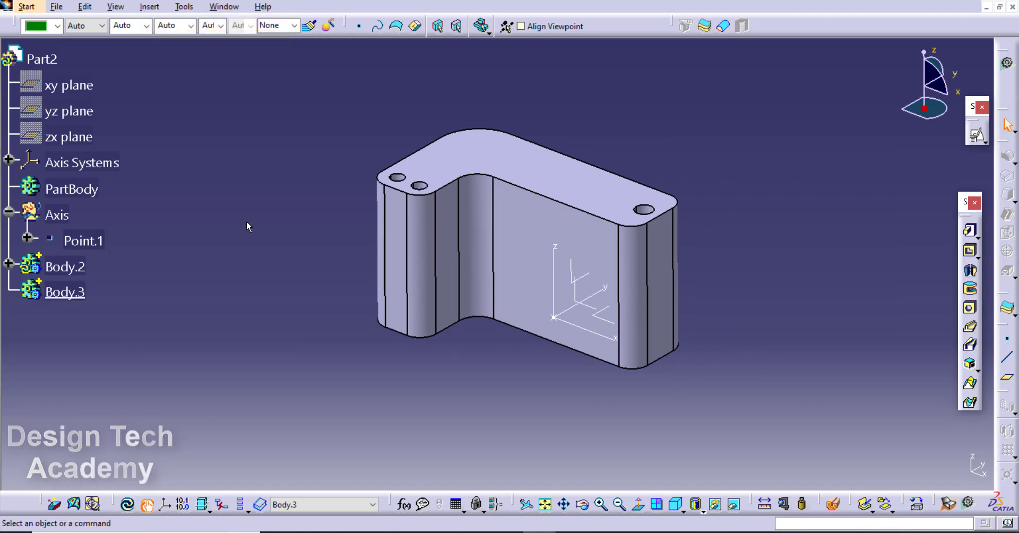
left_click(980, 140)
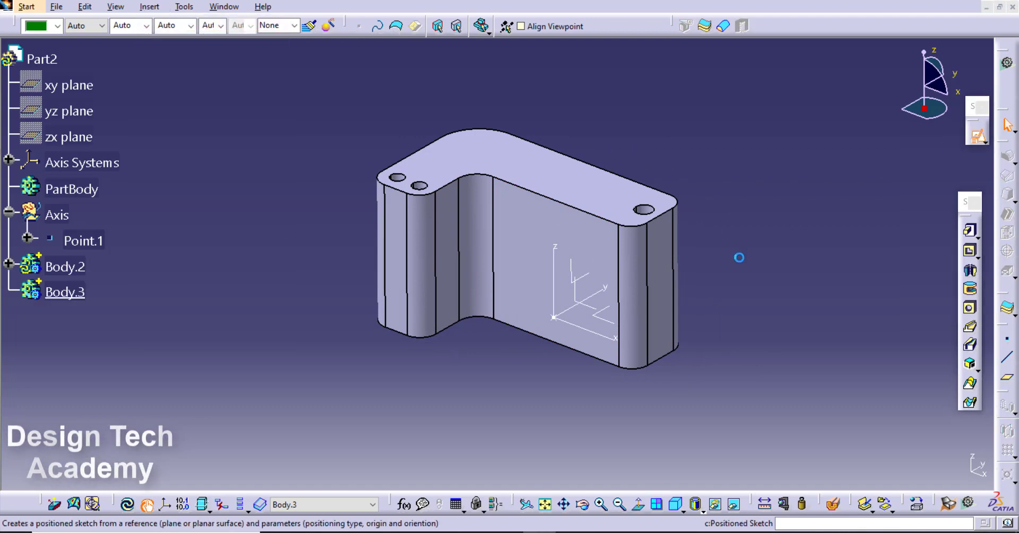
middle_click_drag(589, 288, 581, 268)
left_click(582, 285)
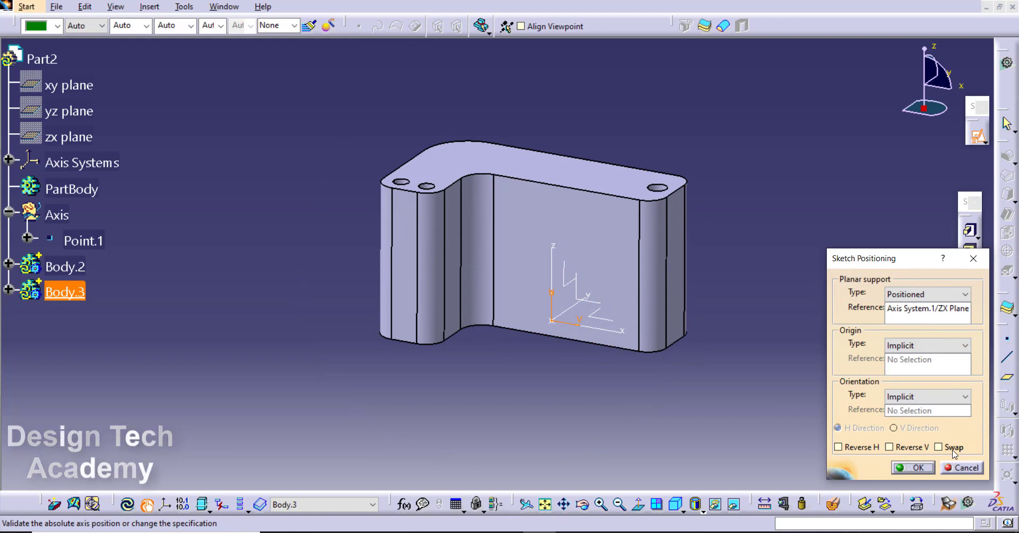
Step: Open the new sketch and draw a 340 mm construction line starting at the origin
left_click(913, 467)
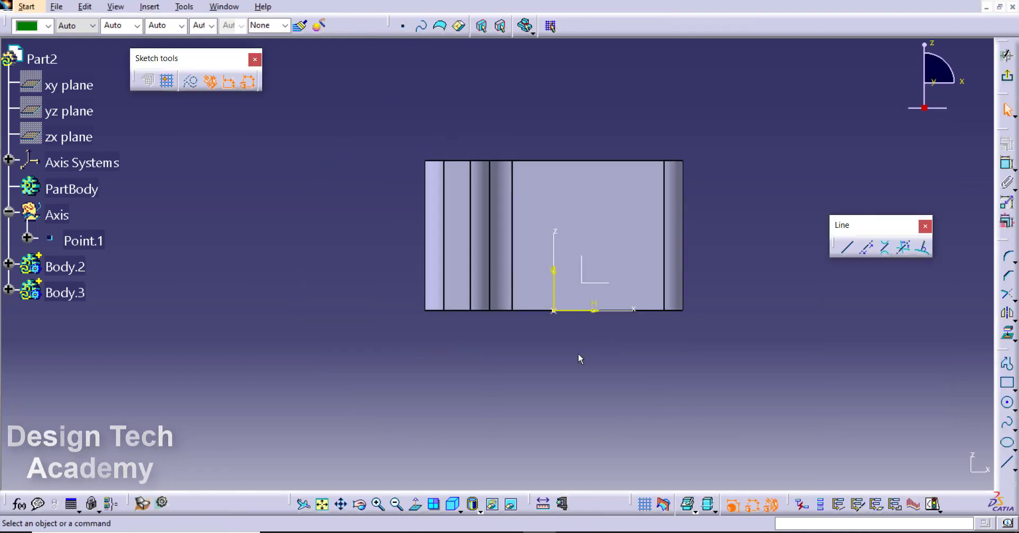
middle_click_drag(580, 358, 555, 351)
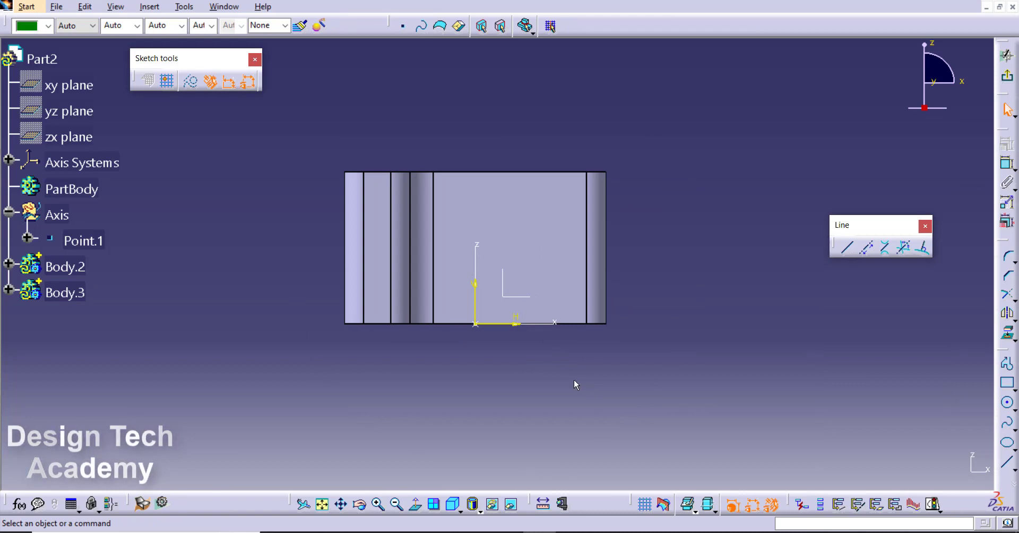
left_click(1007, 462)
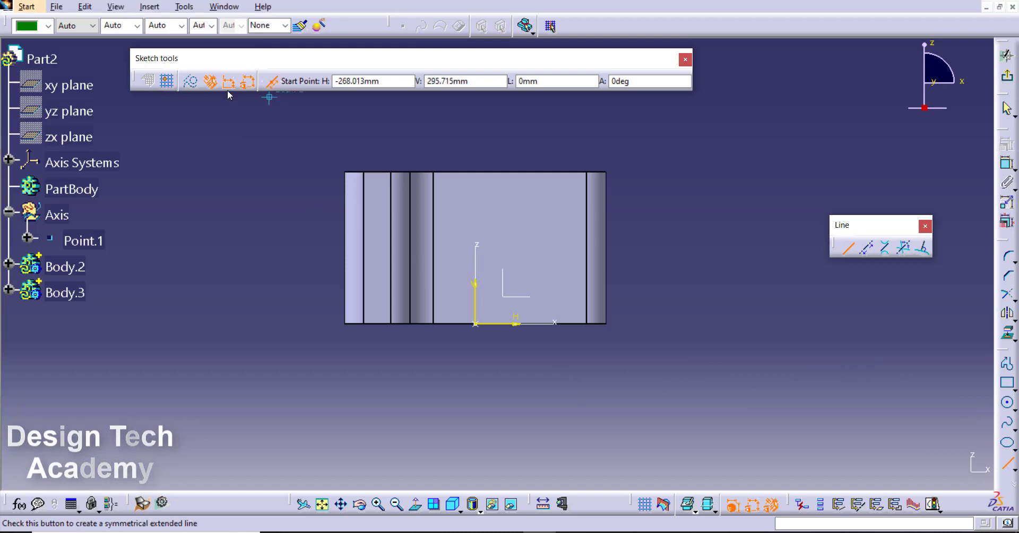
left_click(192, 85)
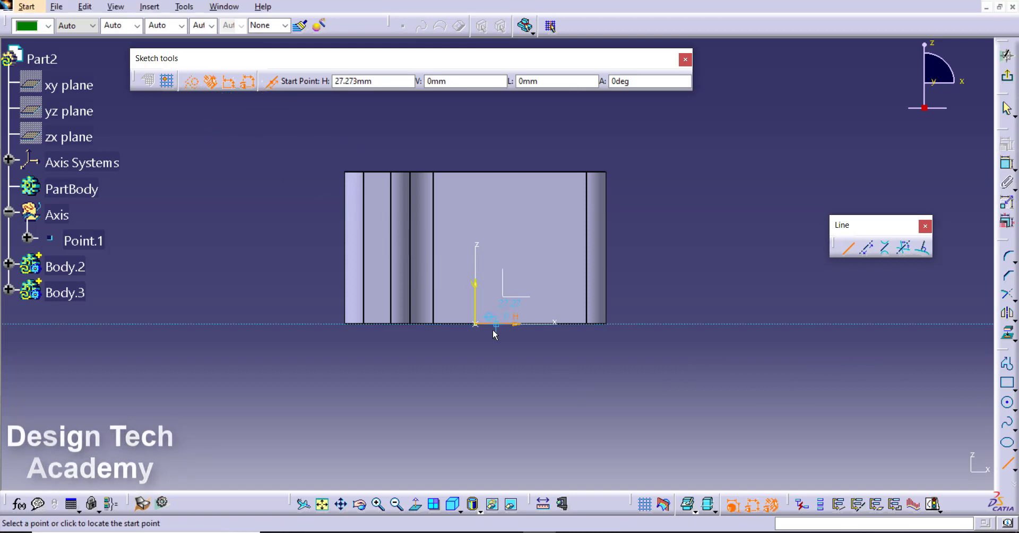
left_click(476, 324)
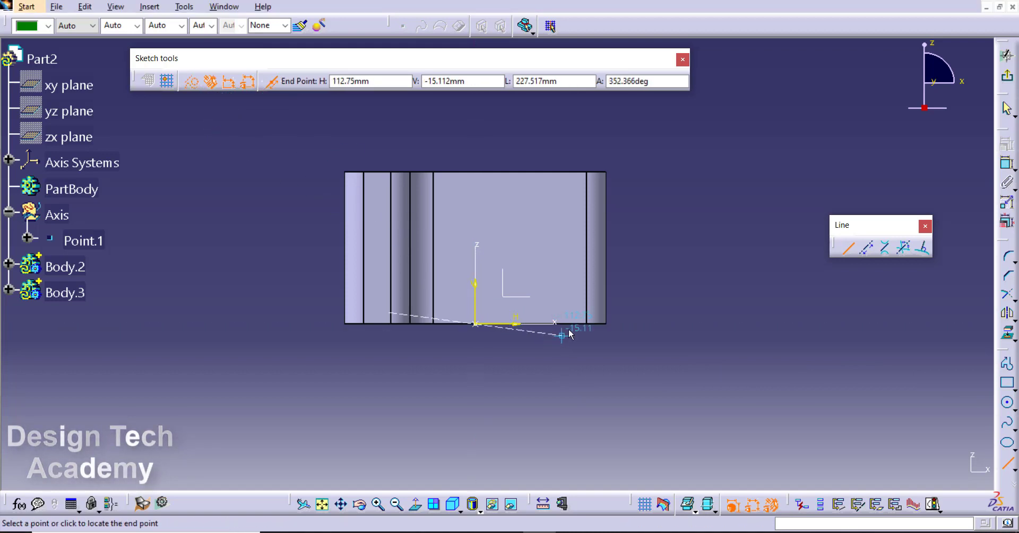
key("Tab")
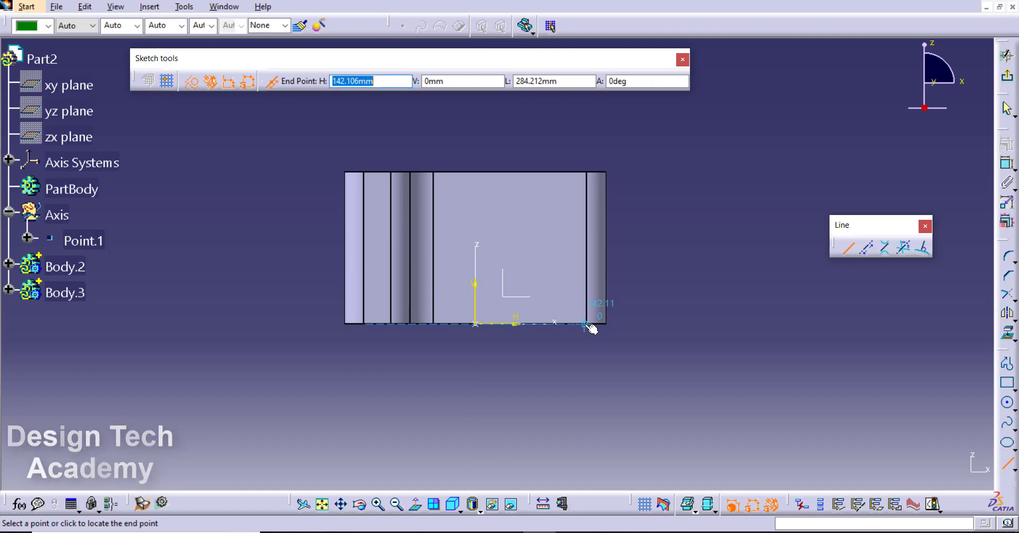
key("Tab")
key("Tab")
type("34")
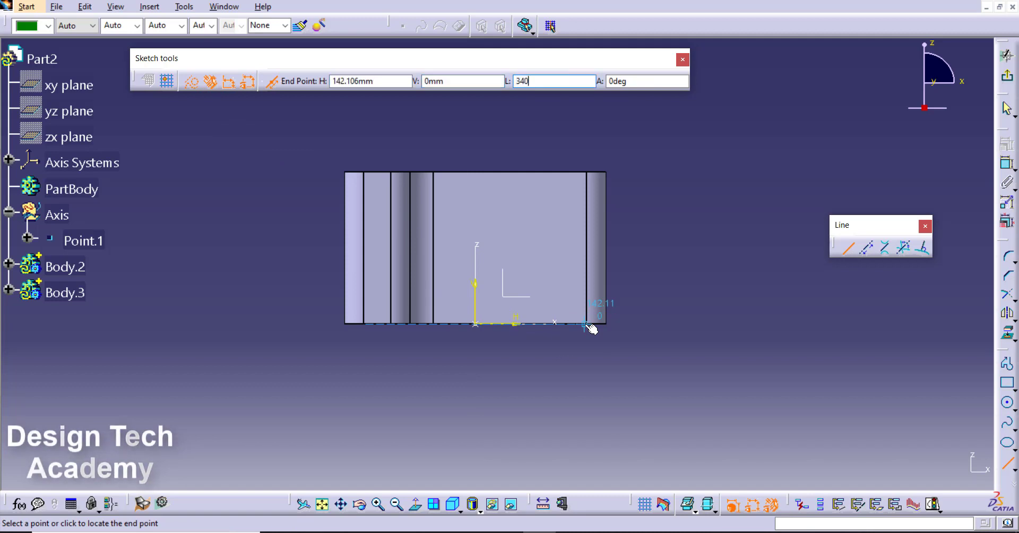
type("0")
key("Return")
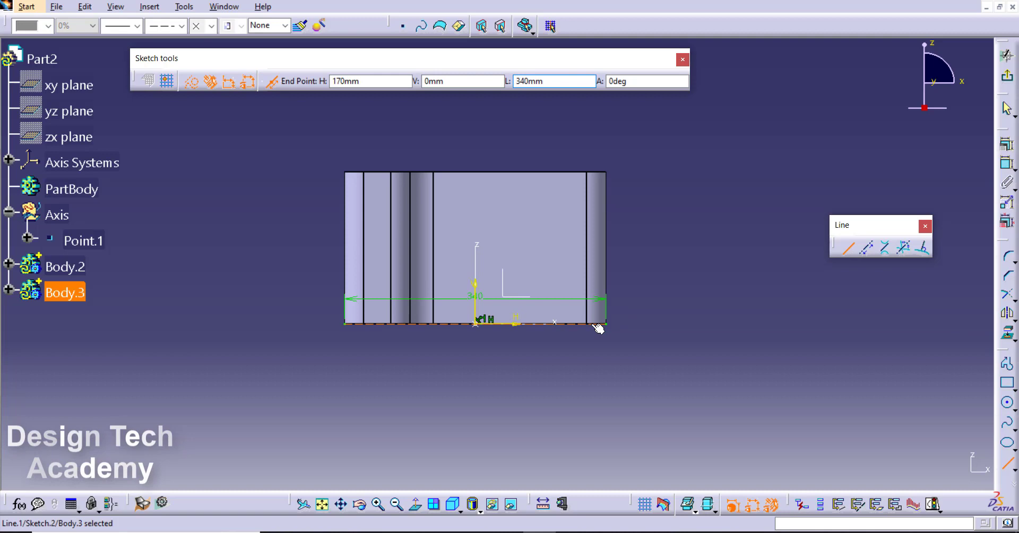
left_click_drag(515, 299, 507, 412)
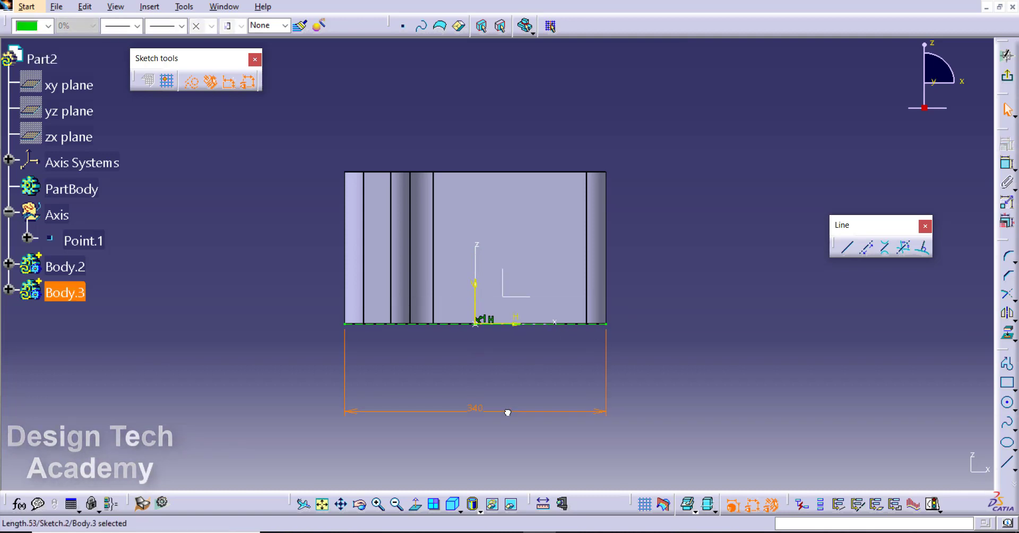
left_click(623, 366)
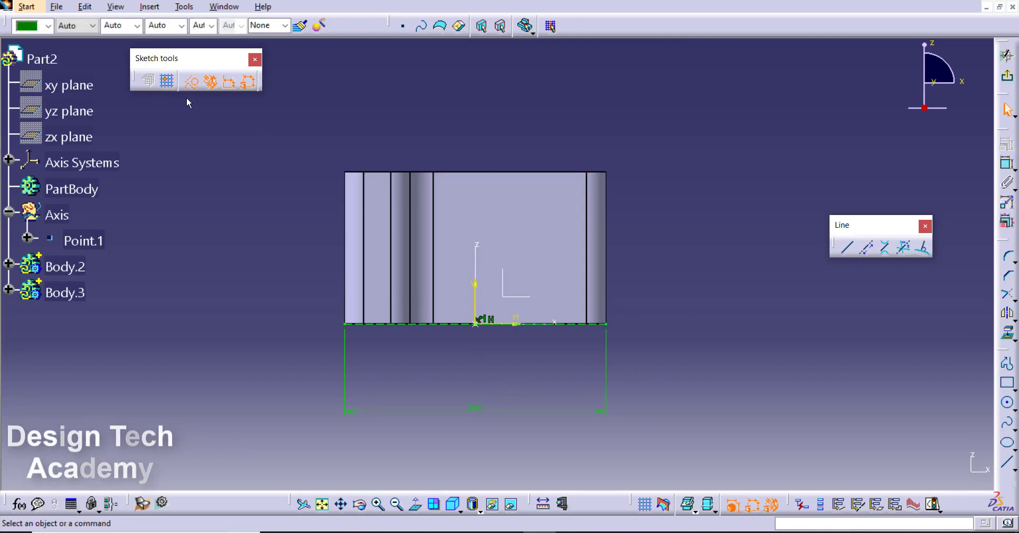
left_click(191, 82)
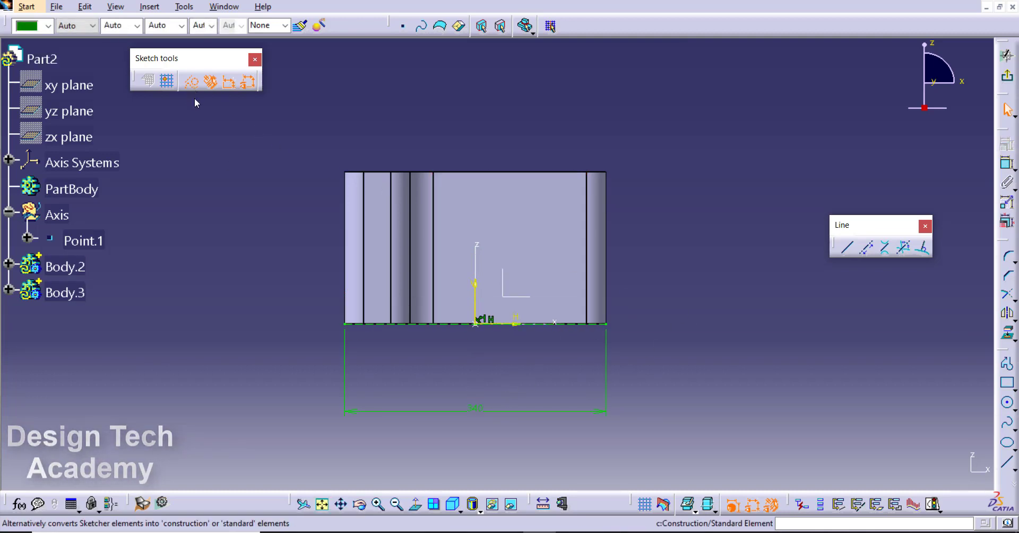
Step: Draw flat, rising, top, falling and flat line segments forming the bump along the bottom edge
left_click(1008, 466)
left_click(1010, 466)
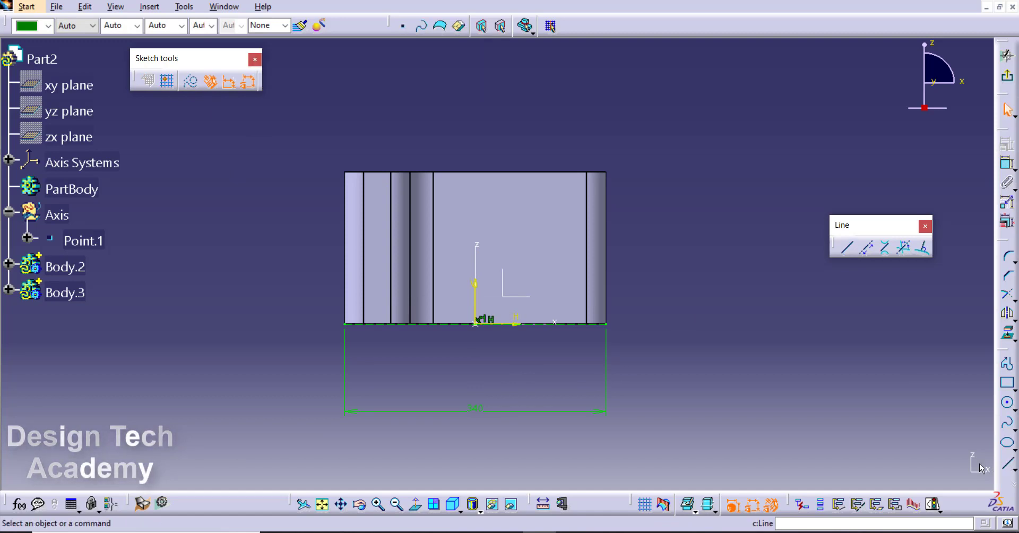
left_click(1010, 466)
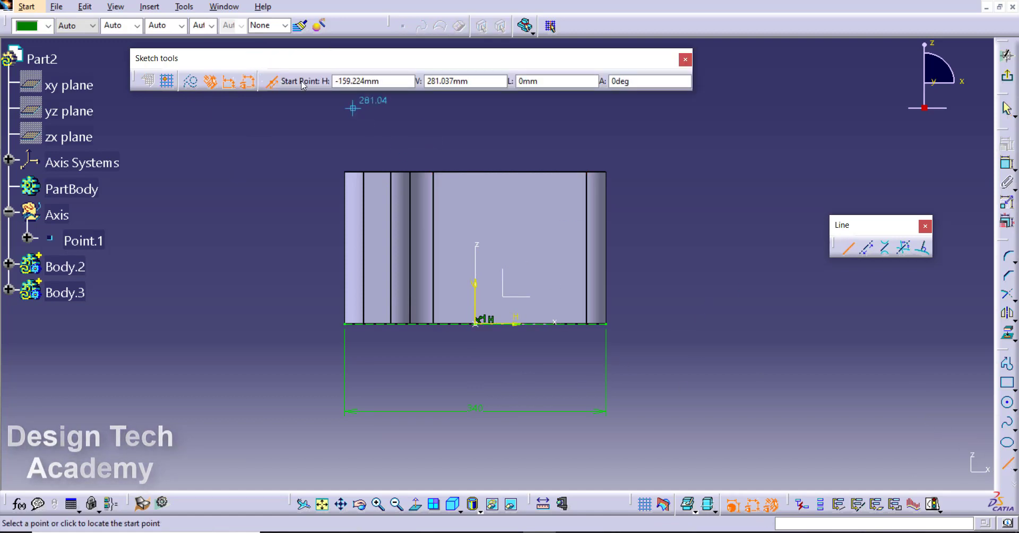
left_click(387, 323)
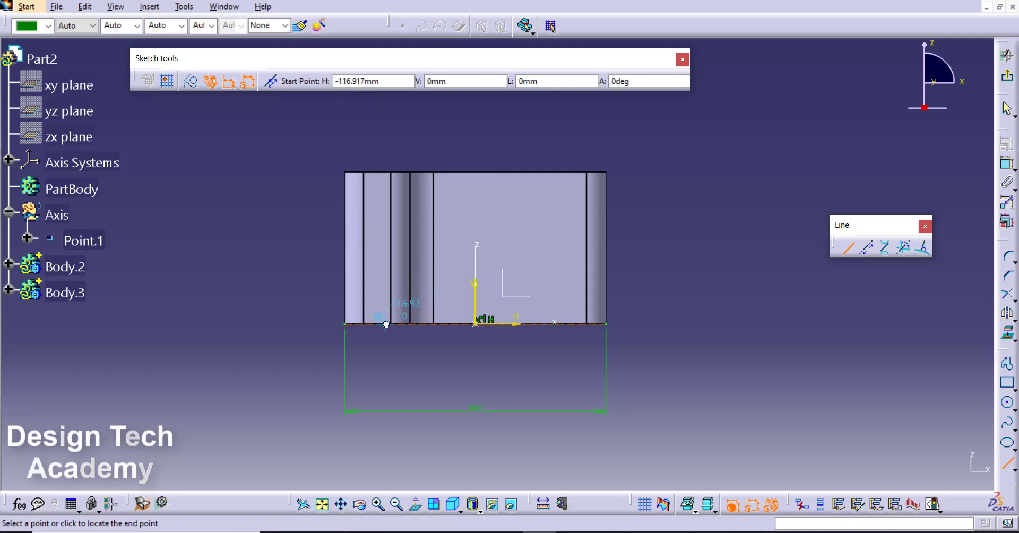
left_click(418, 324)
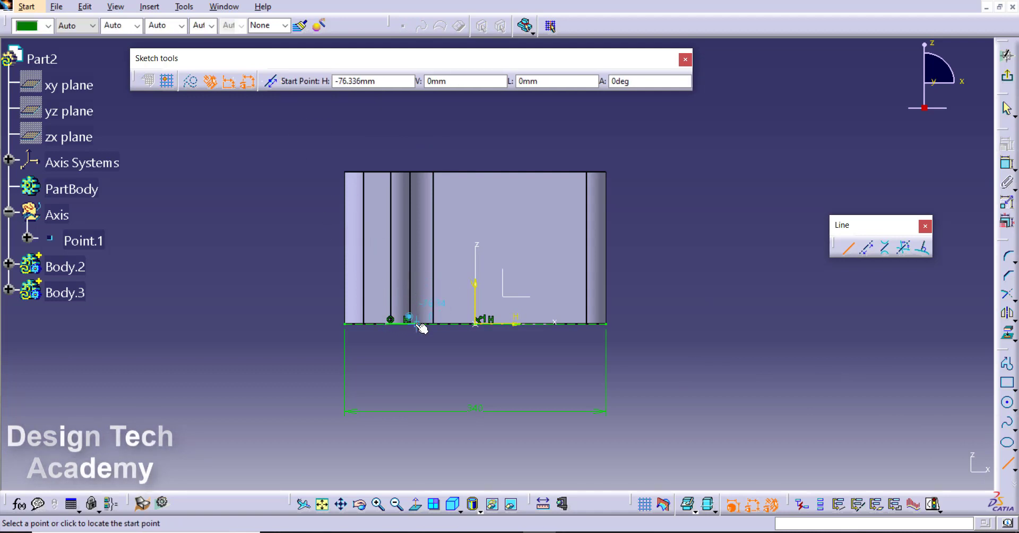
left_click(417, 323)
left_click(428, 298)
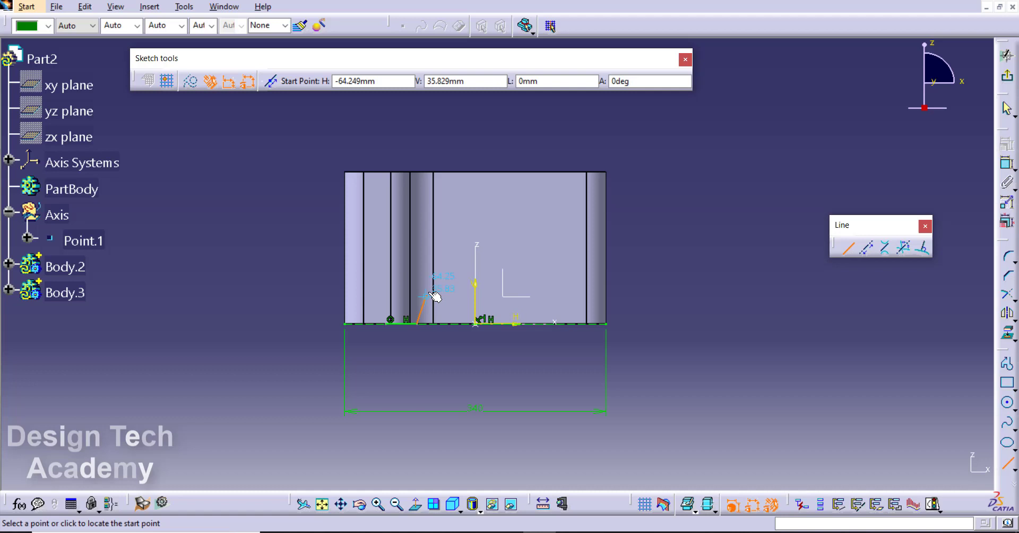
left_click(428, 298)
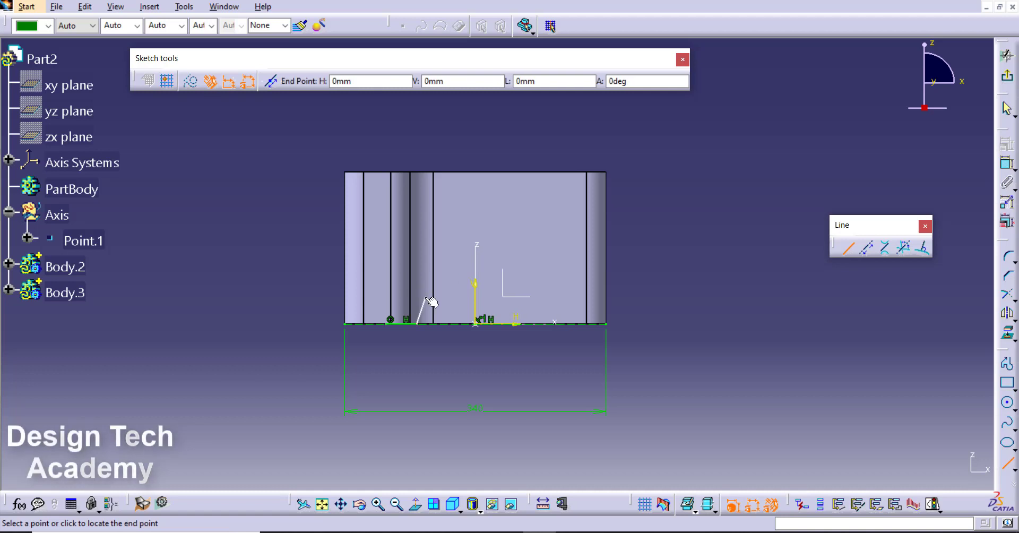
left_click(512, 299)
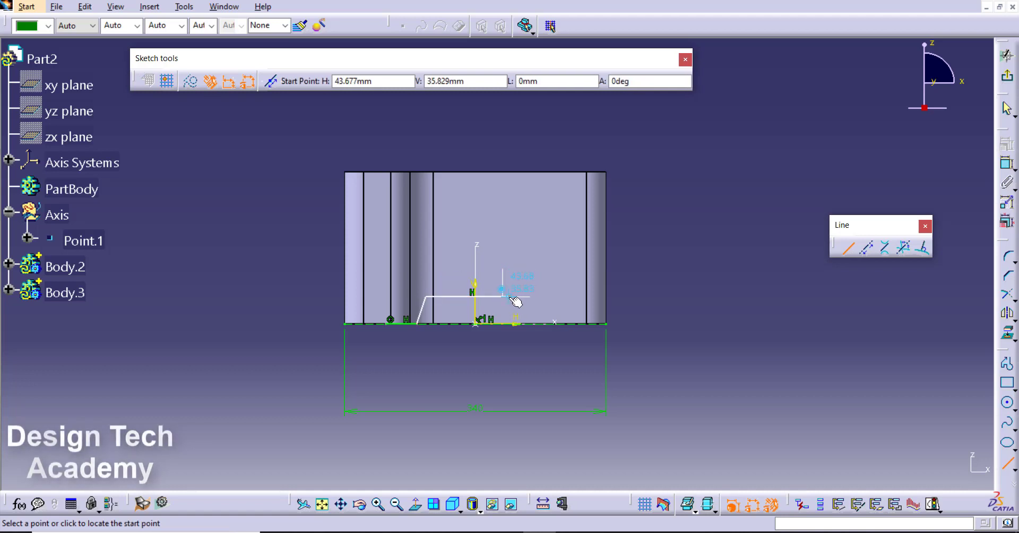
left_click(511, 297)
left_click(524, 319)
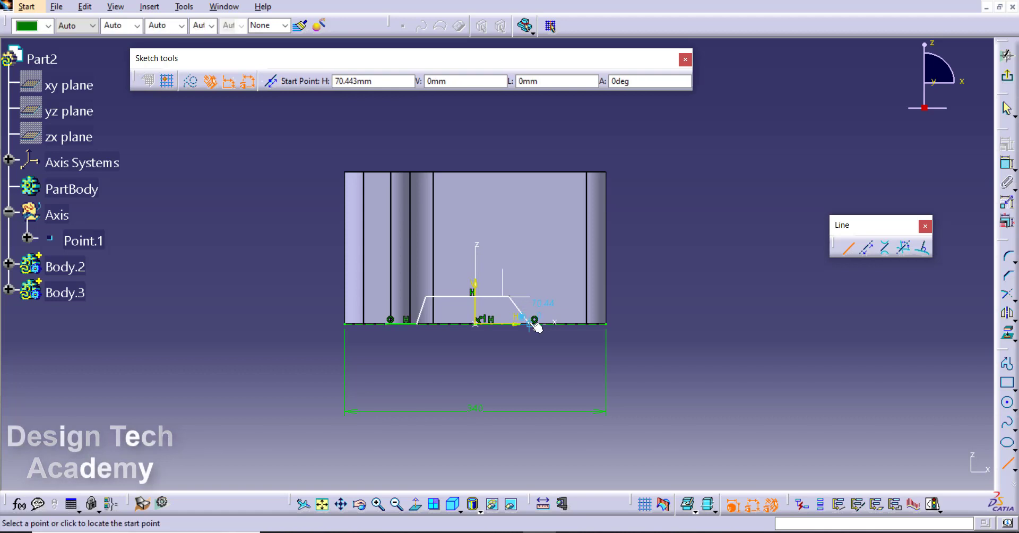
left_click(533, 323)
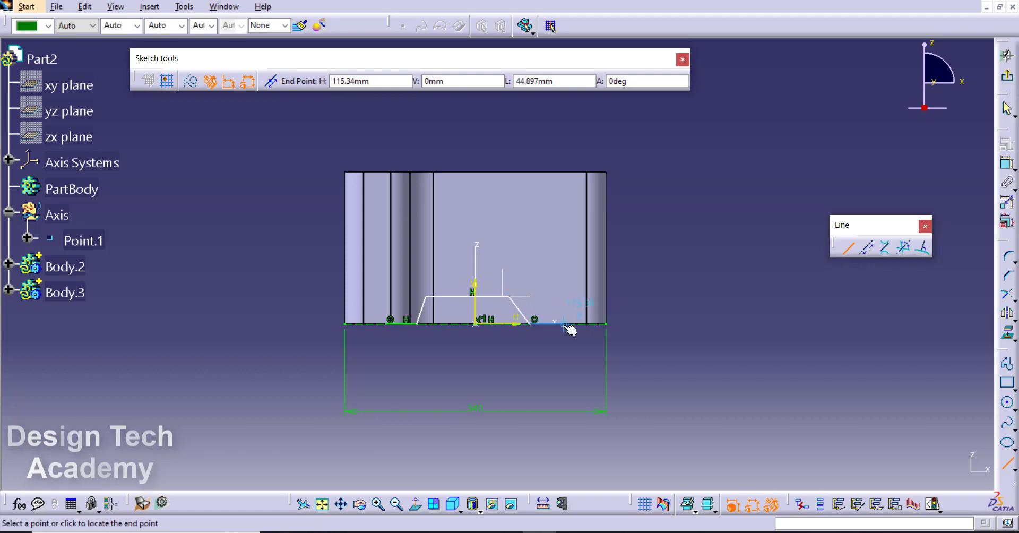
left_click(582, 324)
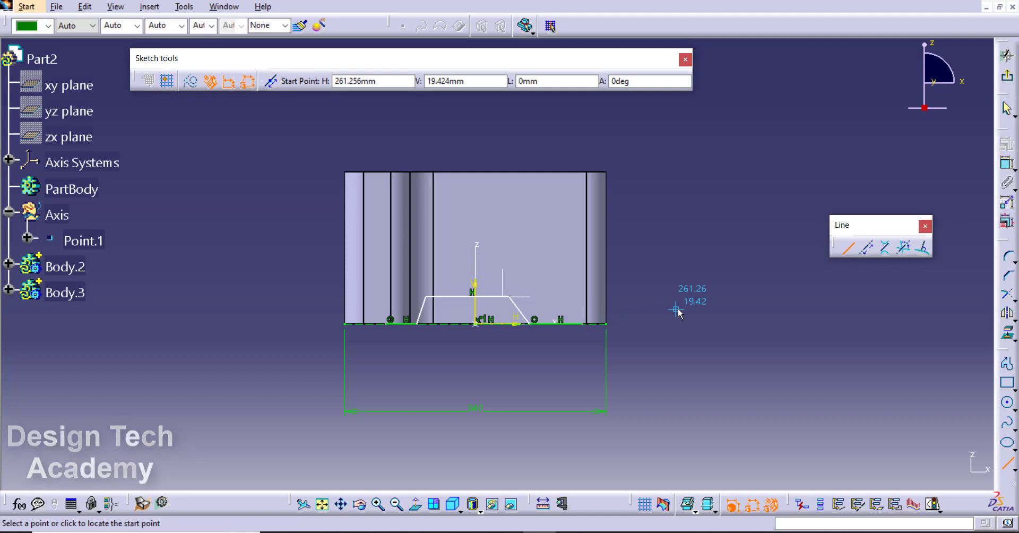
key("Escape")
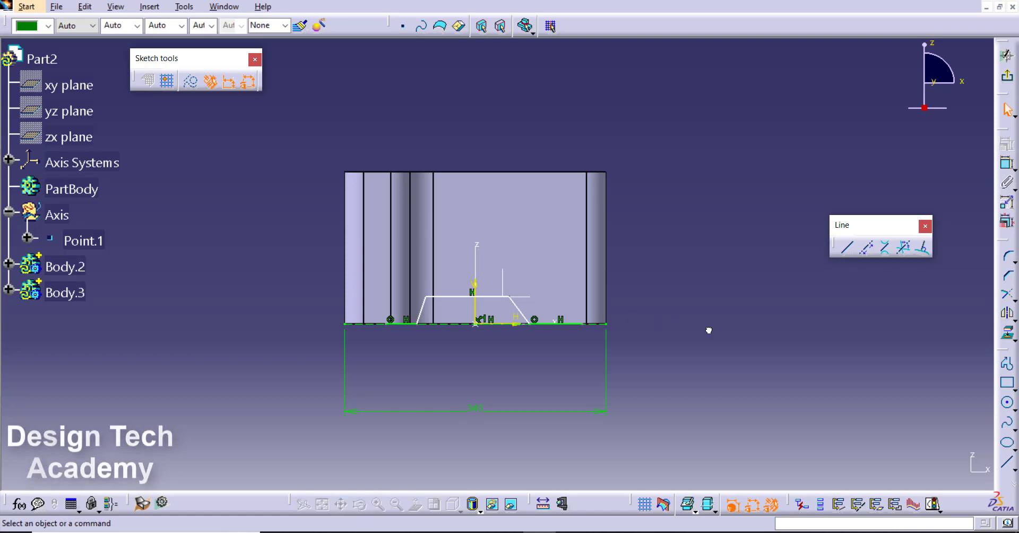
Step: Dimension the bump's offsets along the bottom edge as 40 mm and 110 mm
left_click(1004, 166)
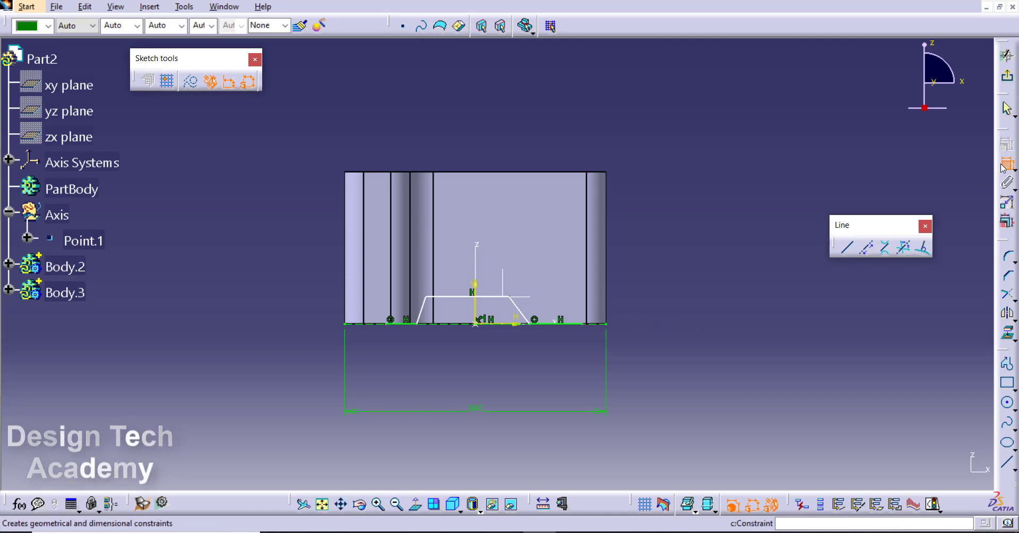
left_click(1003, 167)
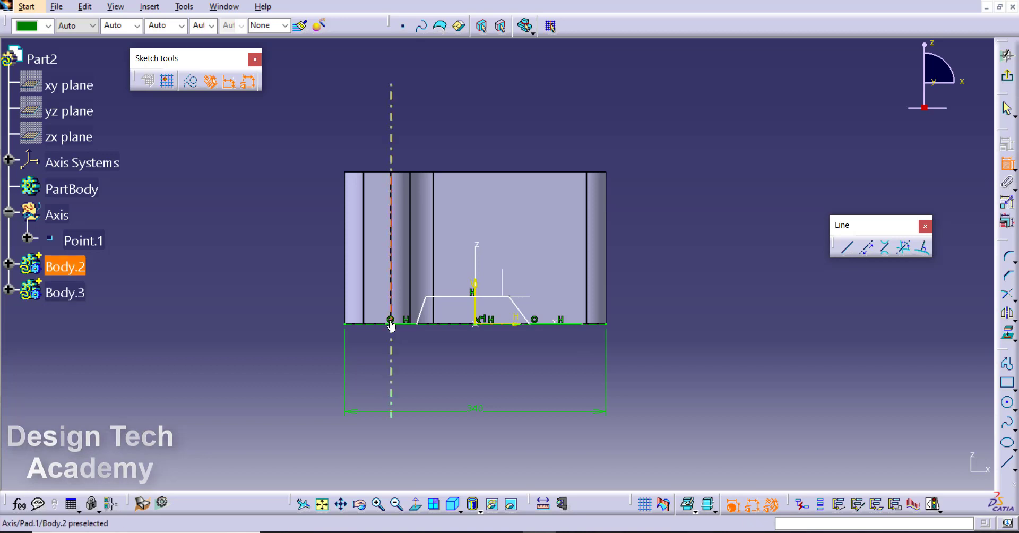
left_click(392, 326)
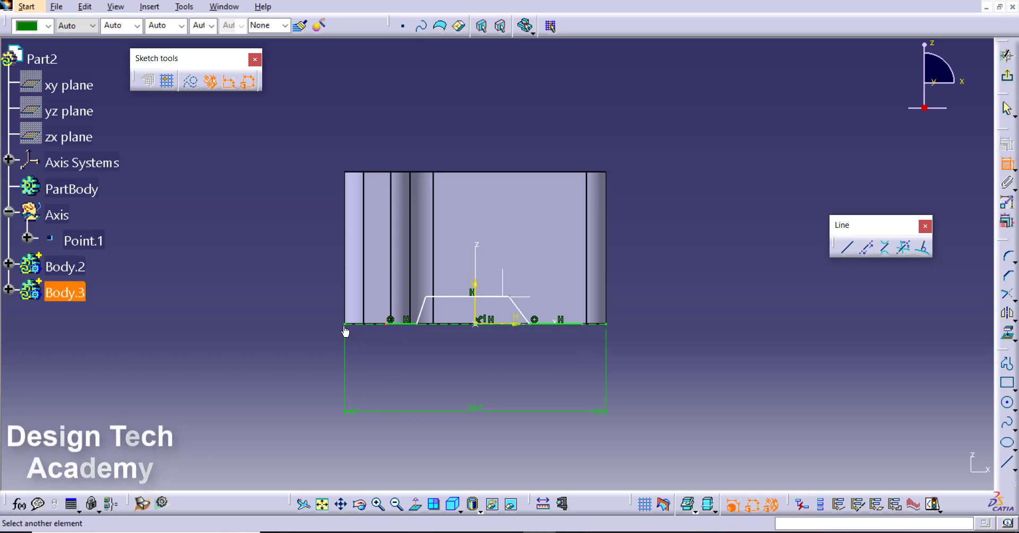
left_click(345, 331)
left_click(378, 353)
double_click(378, 350)
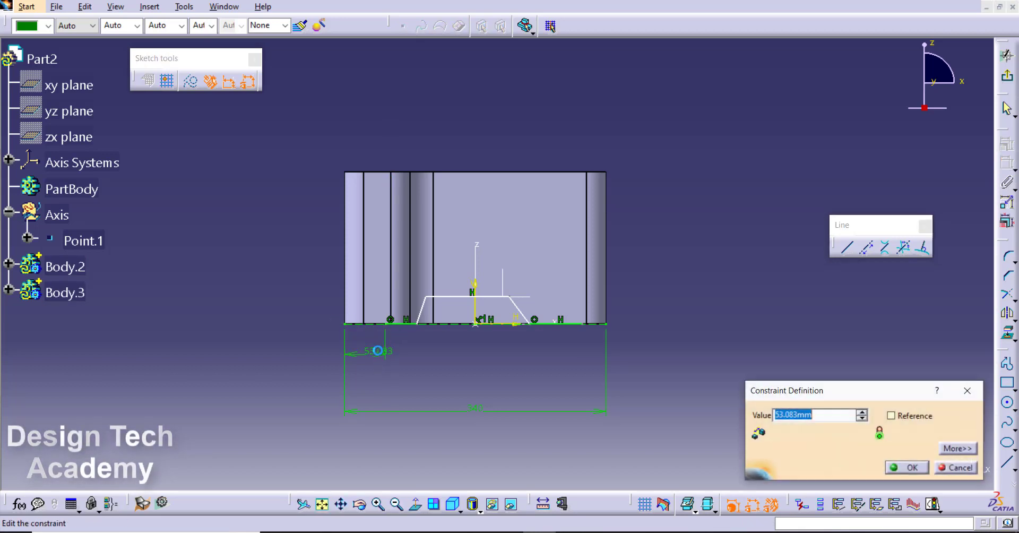
type("40")
key("Return")
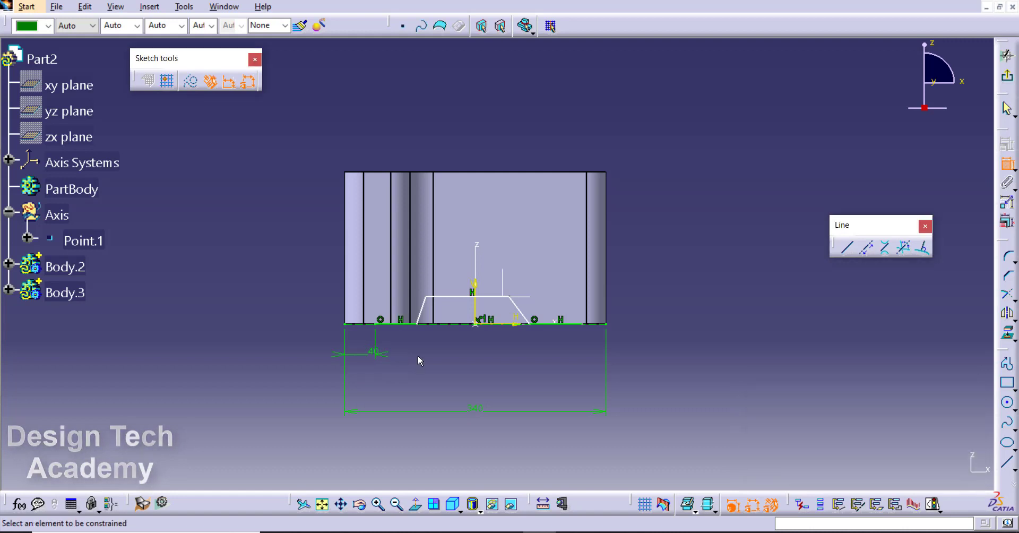
left_click(424, 328)
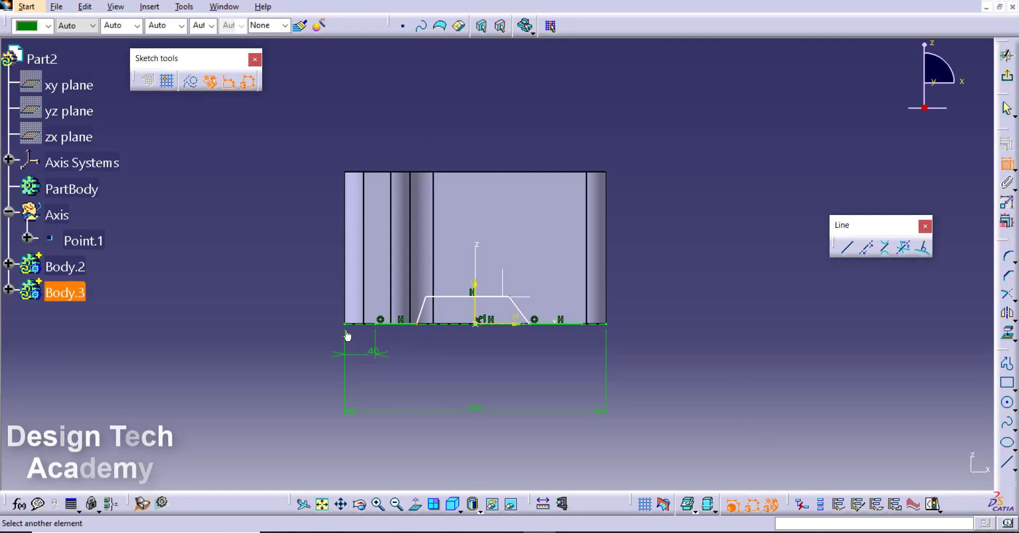
left_click(348, 324)
left_click(312, 451)
double_click(314, 450)
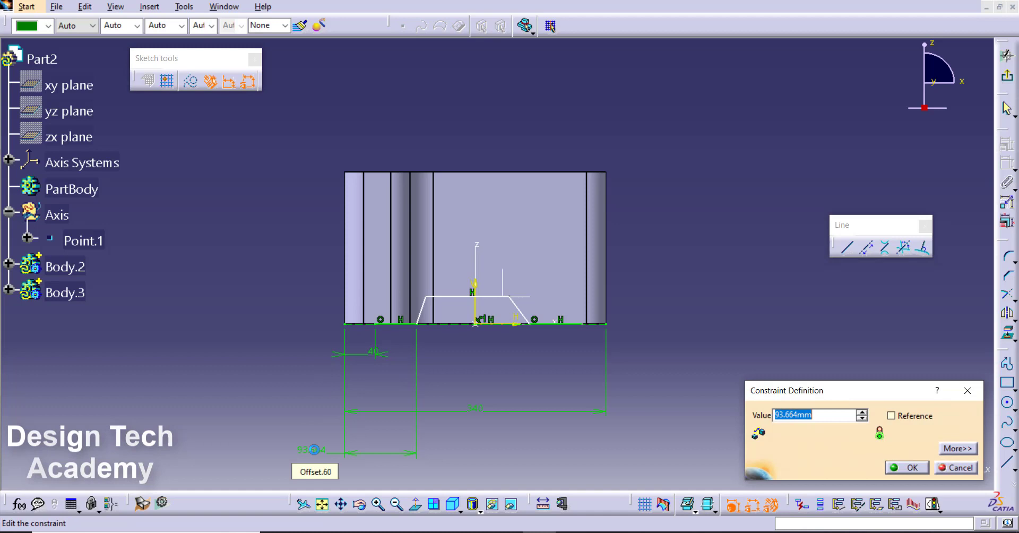
key("Return")
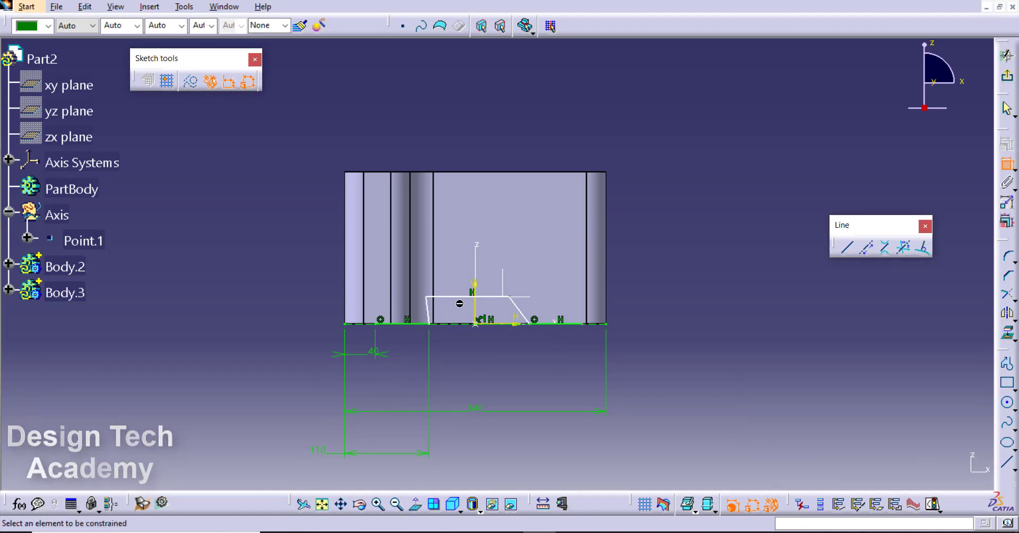
Step: Add the 245 mm width dimension and a 140° angle on the falling slant
left_click(582, 323)
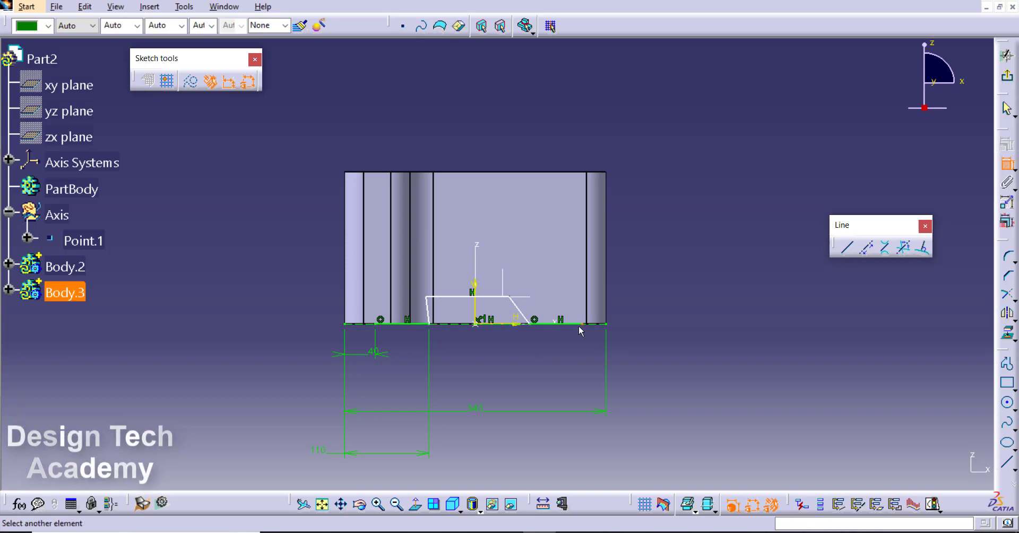
left_click(381, 325)
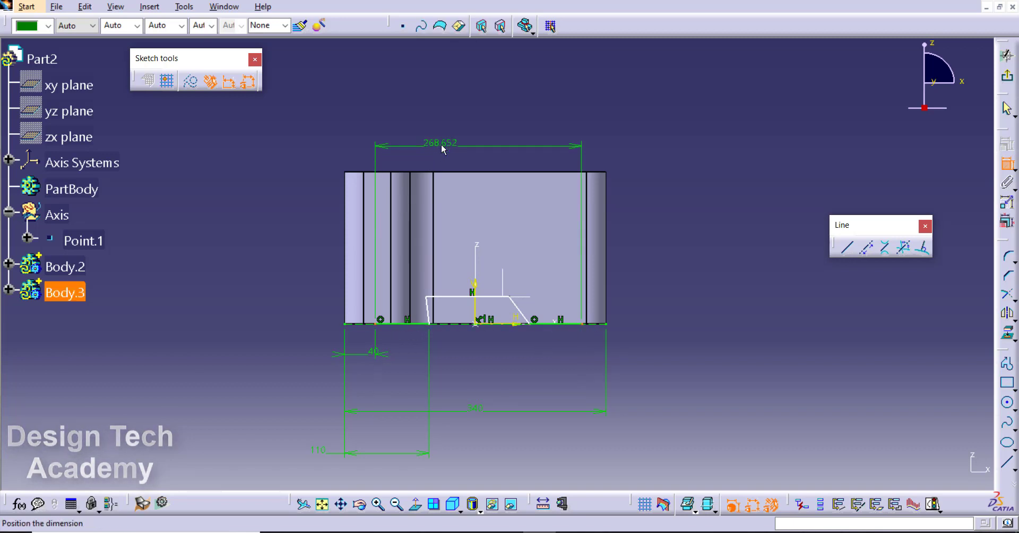
left_click(443, 143)
double_click(444, 142)
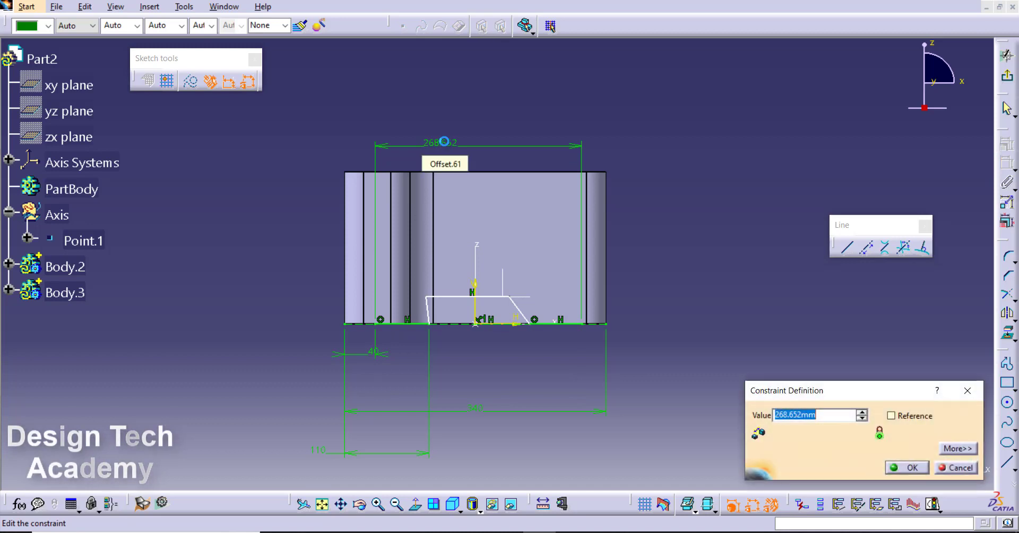
key("Return")
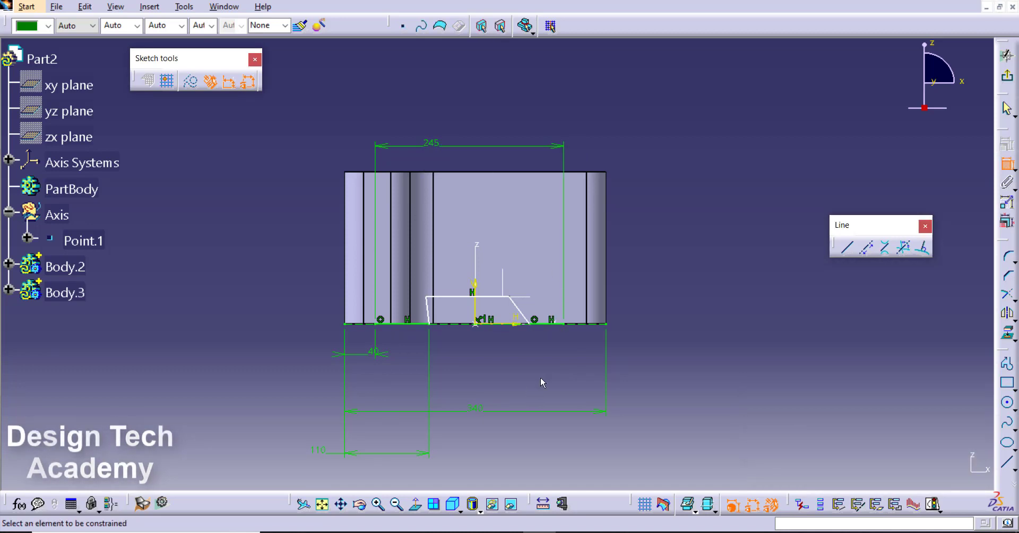
left_click(537, 326)
left_click(528, 321)
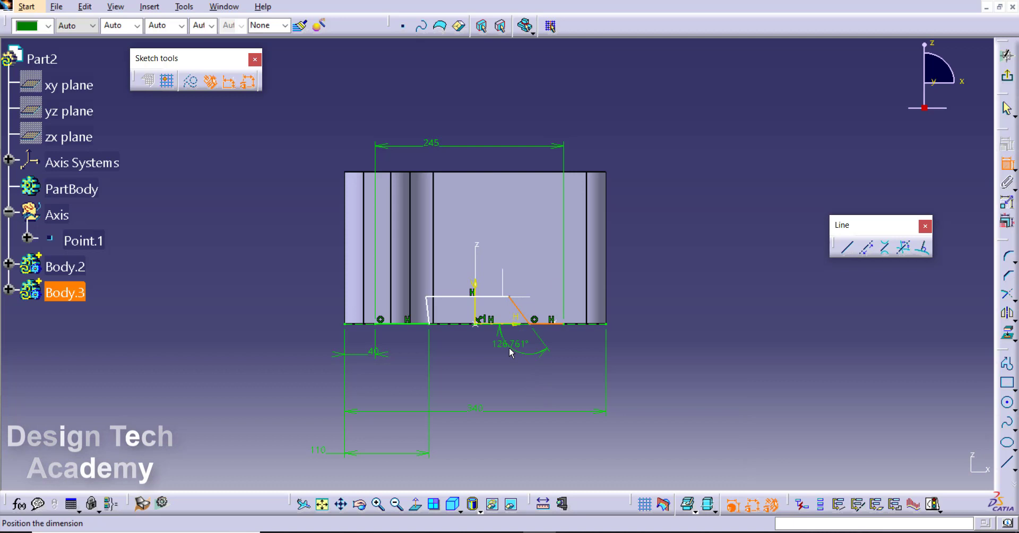
left_click(509, 349)
double_click(505, 342)
type("1")
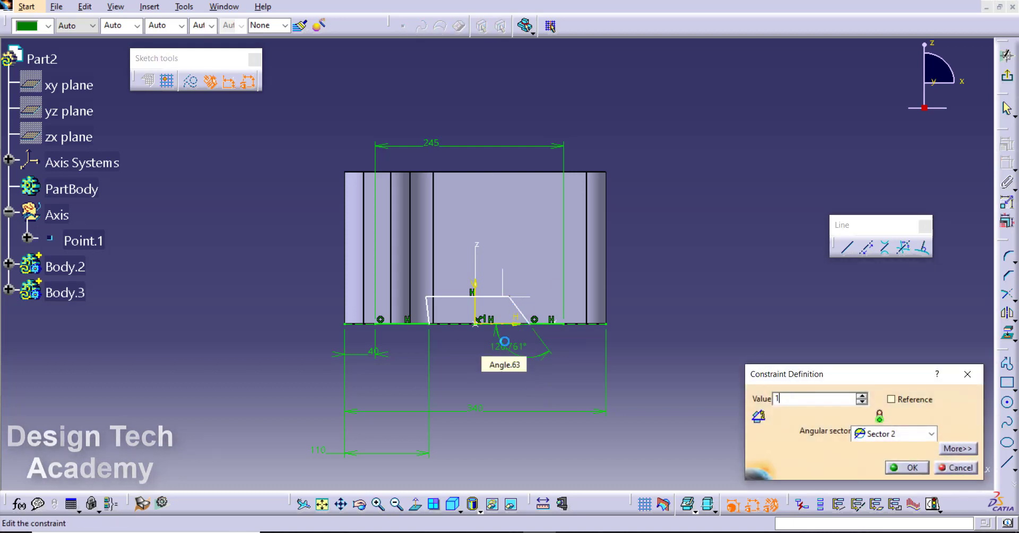
type("40")
key("Return")
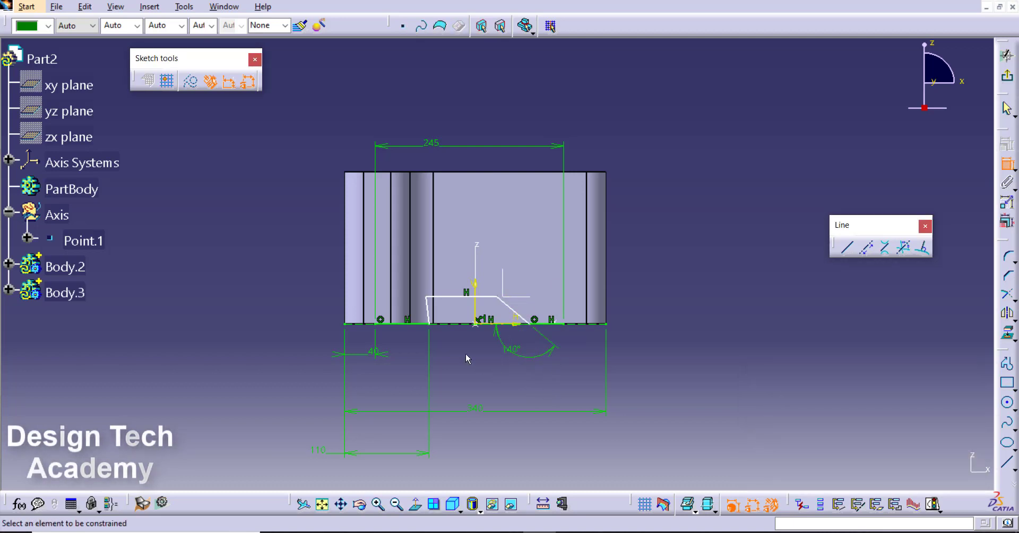
Step: Dimension the top flat segment's length and set the rising slant angle to 140°
left_click(468, 296)
left_click(507, 107)
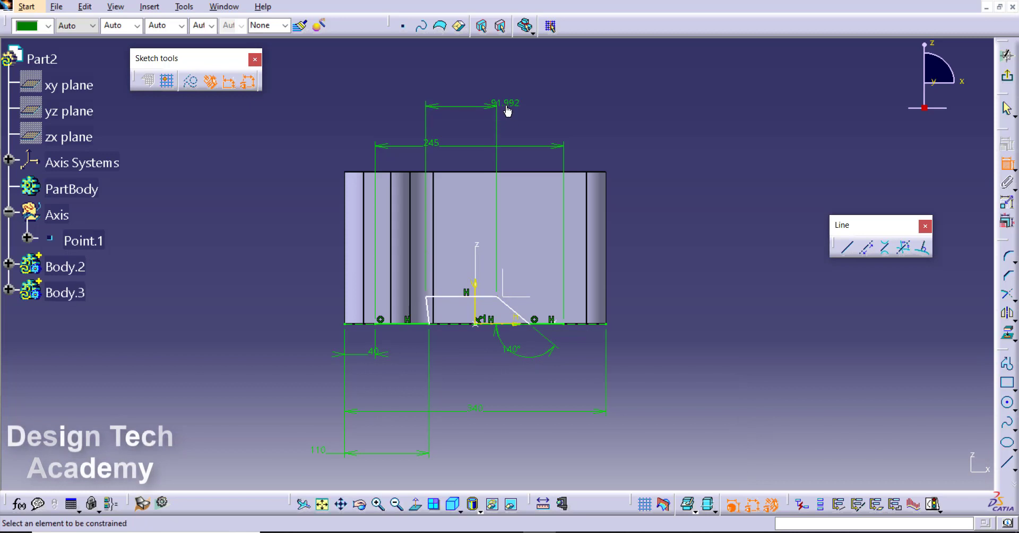
double_click(504, 103)
type("4")
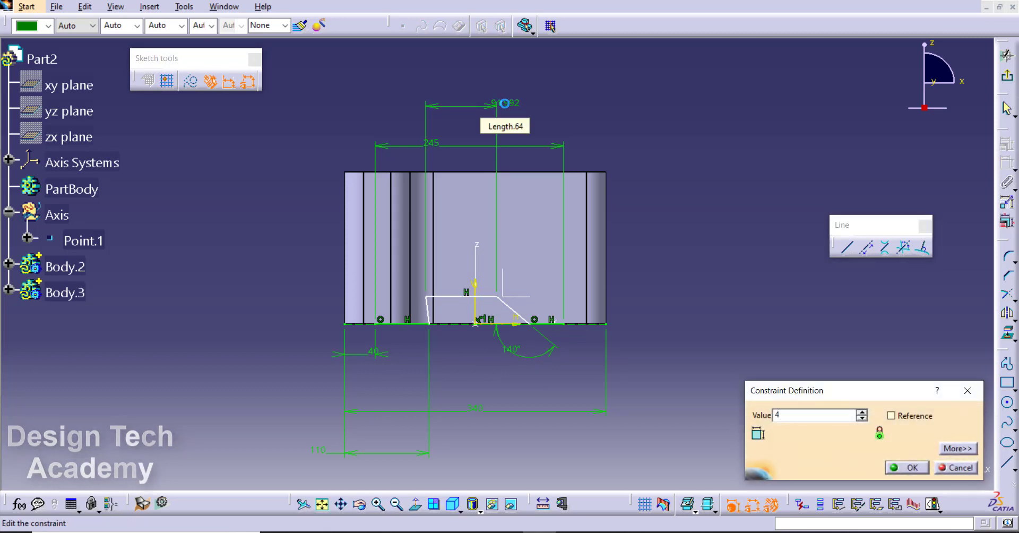
type("0")
key("Return")
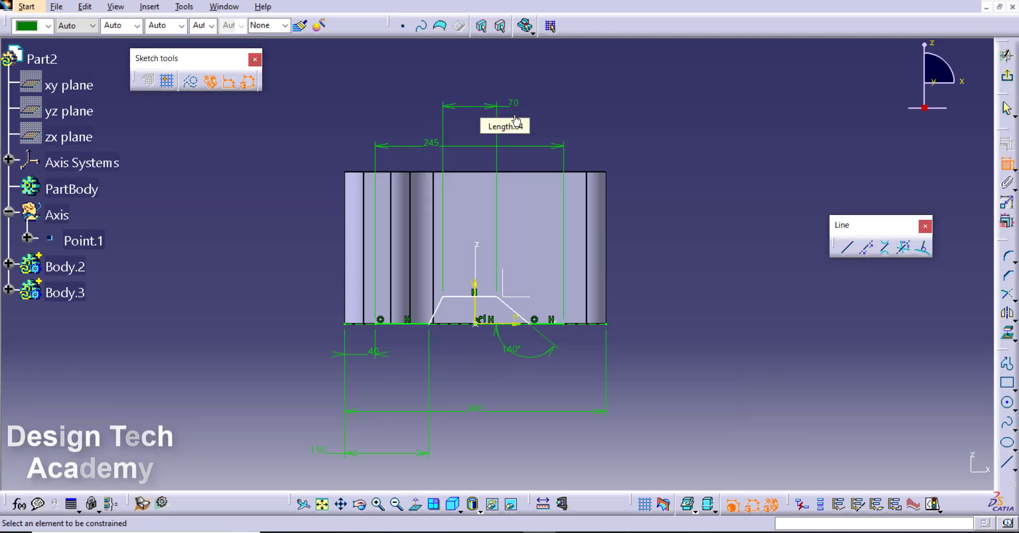
left_click(444, 316)
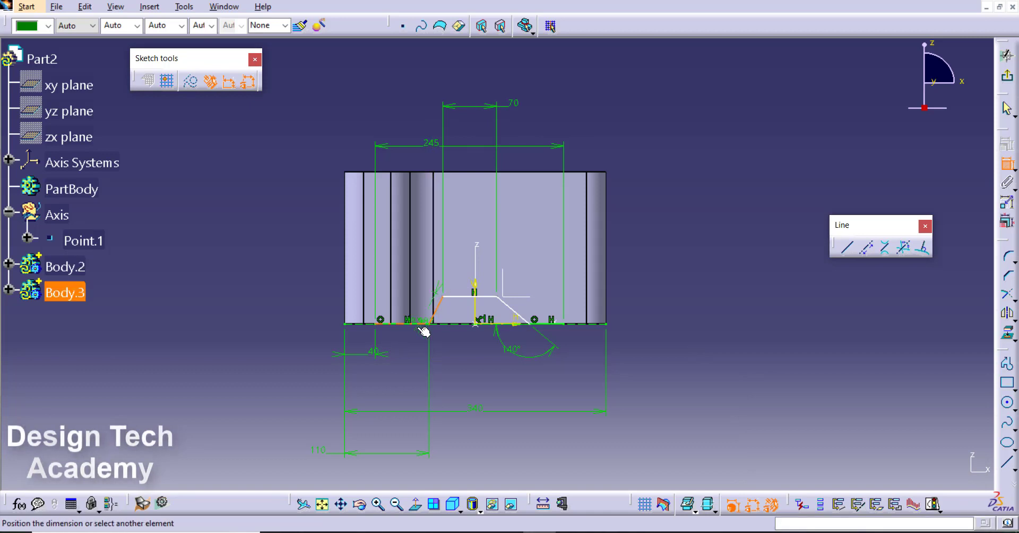
left_click(421, 323)
left_click(450, 351)
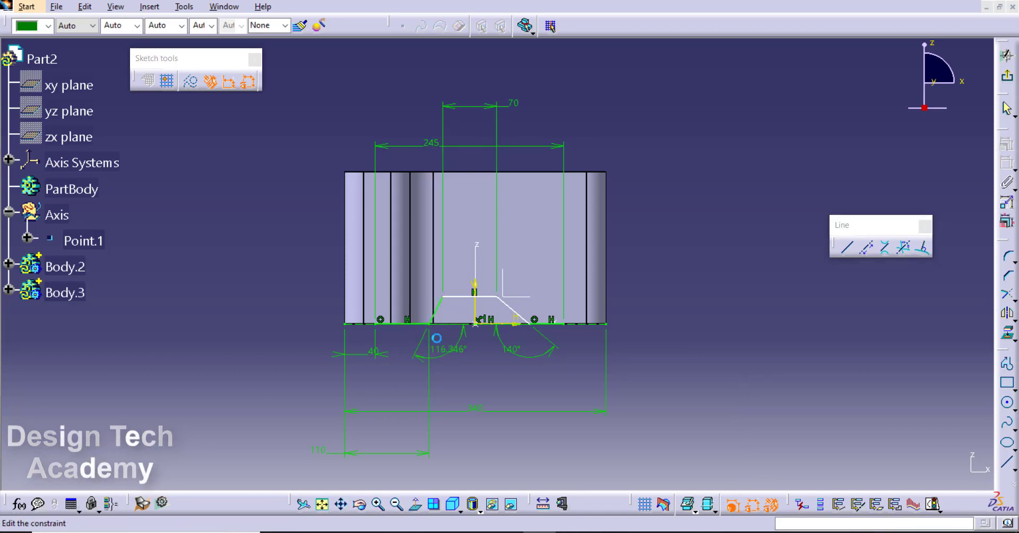
double_click(436, 337)
type("140deg")
key("Return")
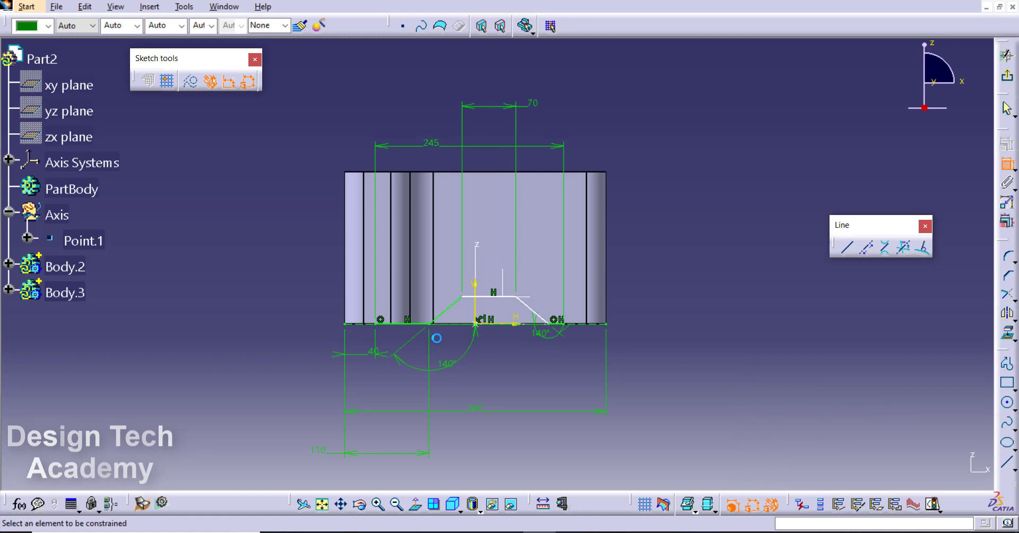
Step: Dimension the distance between the top segment and the bottom line, then zoom in
left_click(508, 299)
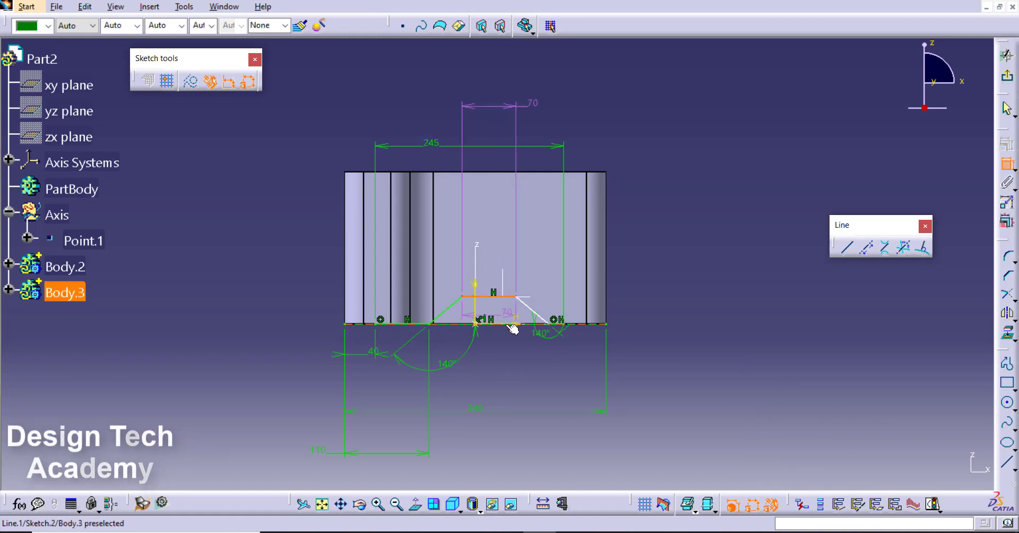
left_click(514, 324)
left_click(692, 326)
double_click(691, 319)
type("40")
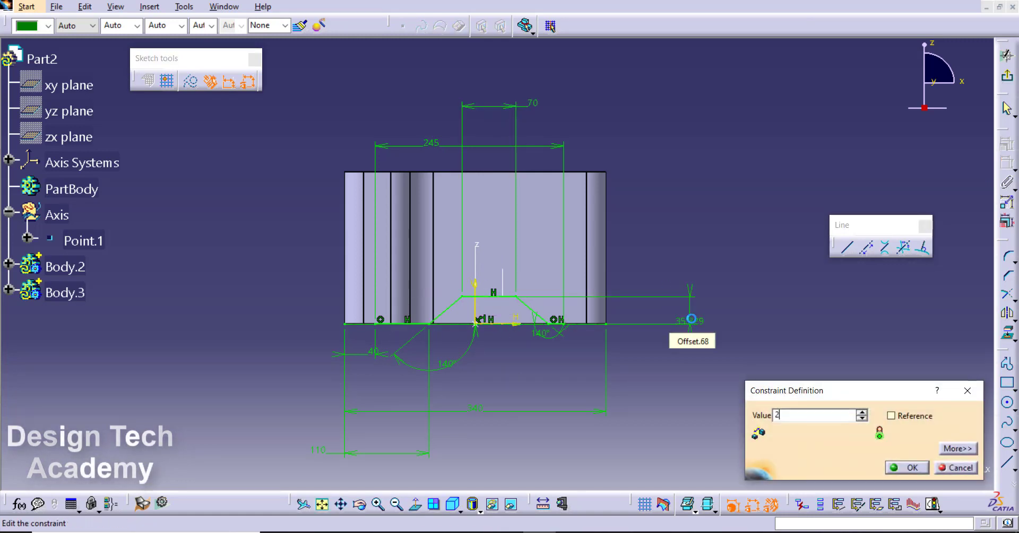
key("Return")
middle_click_drag(694, 389, 540, 334)
Step: Round the two top corners of the bump with 40 mm radius corners
left_click(1007, 255)
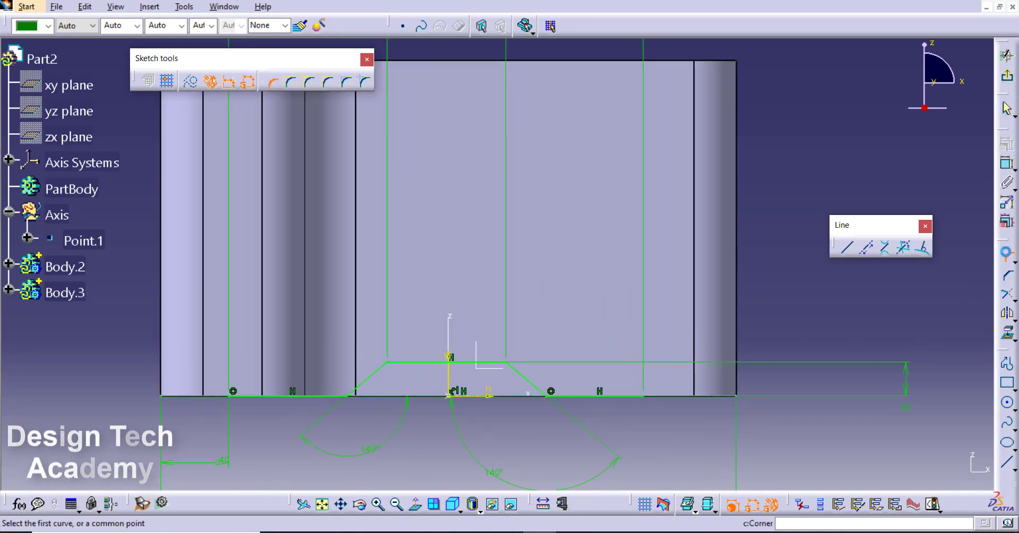
left_click(381, 367)
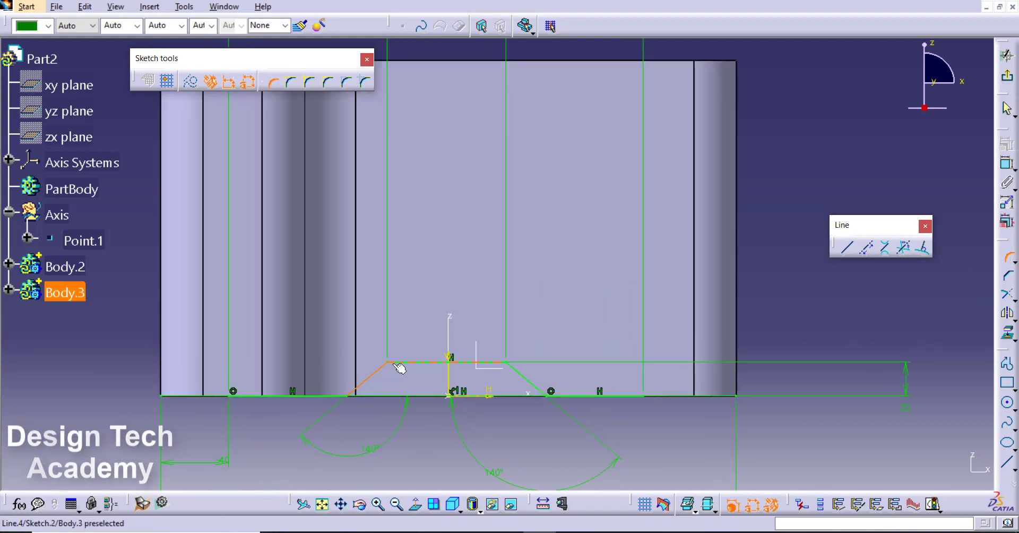
left_click(397, 363)
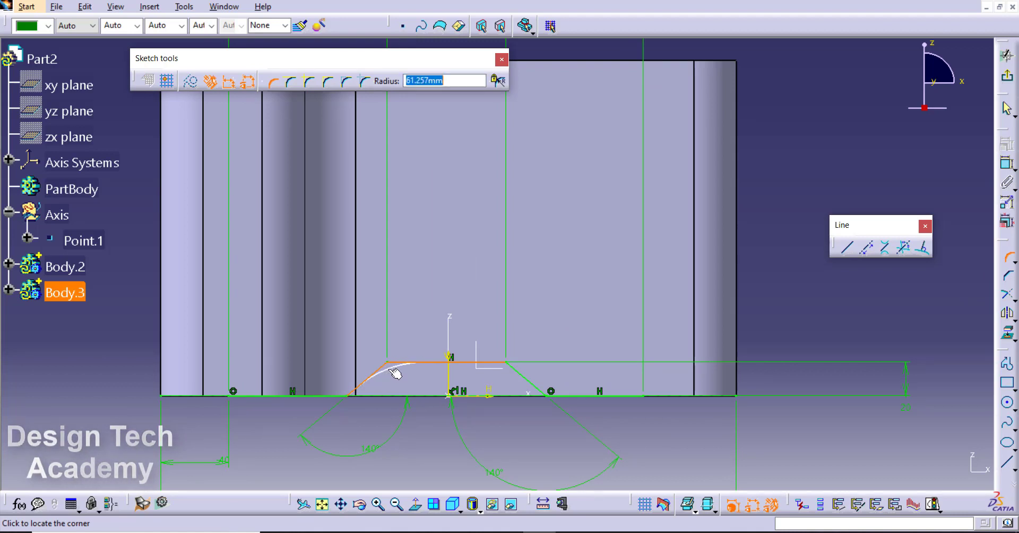
key("Return")
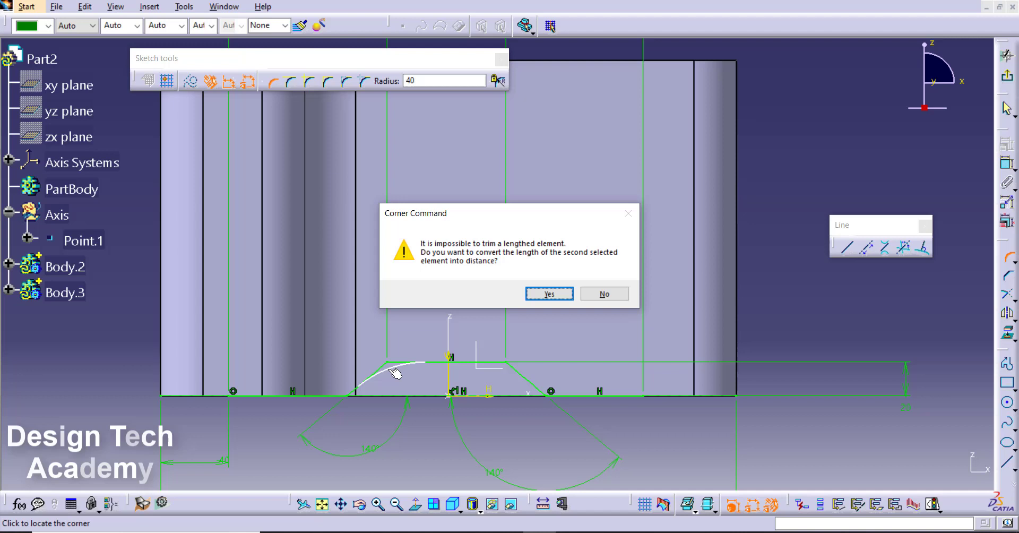
key("Return")
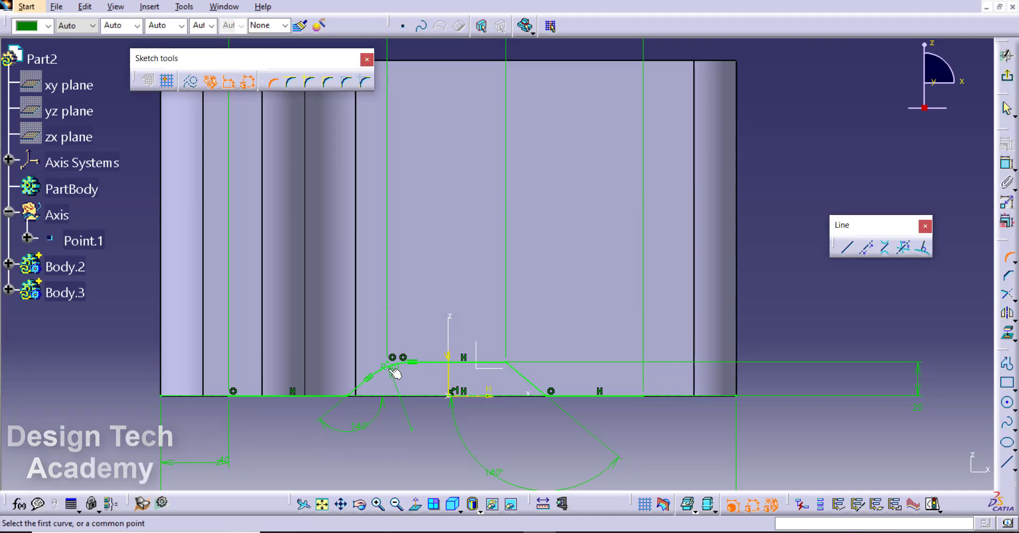
left_click(503, 362)
left_click(521, 371)
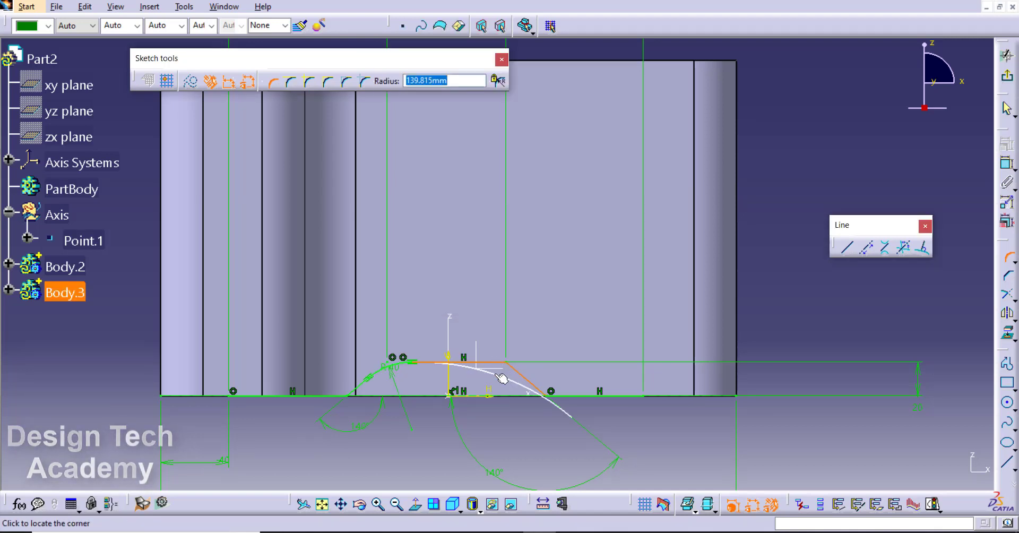
type("40")
key("Return")
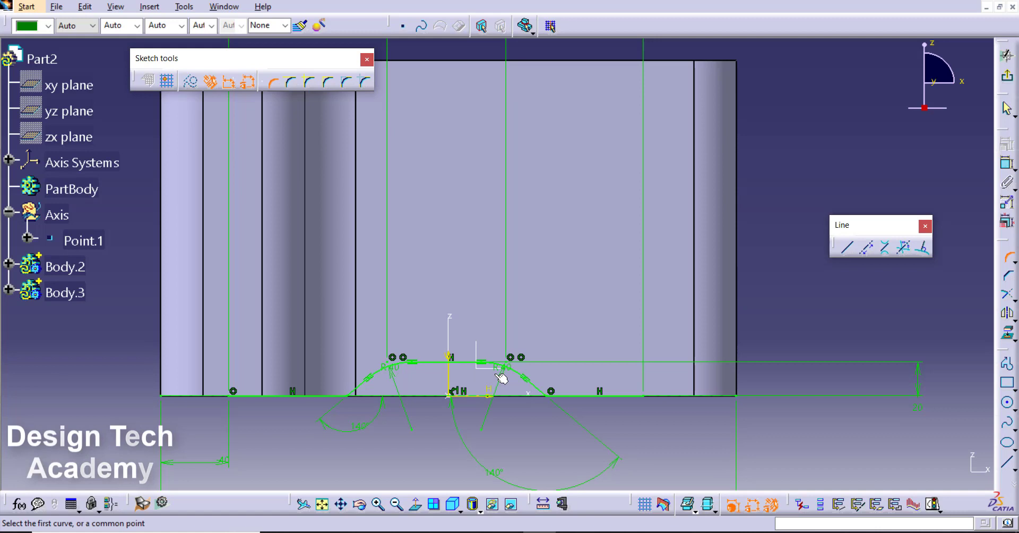
Step: Round the two base corners where the bump meets the bottom line with R30
left_click(361, 392)
left_click(348, 398)
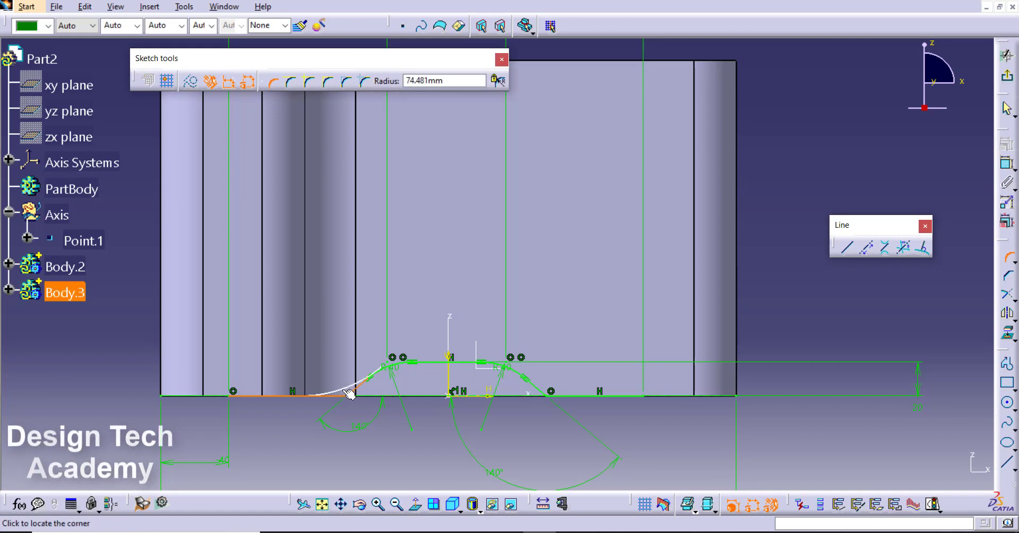
key("Return")
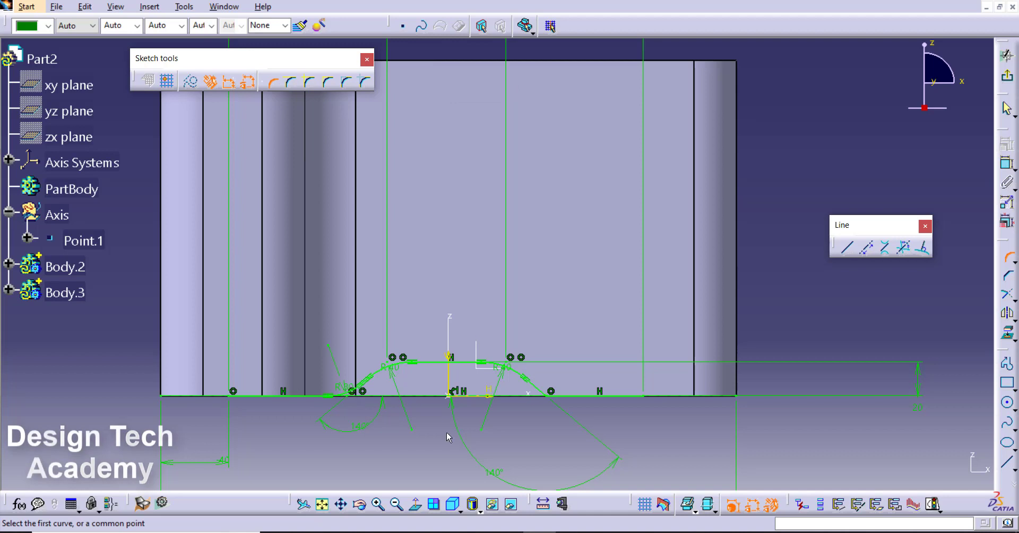
left_click(548, 392)
left_click(553, 392)
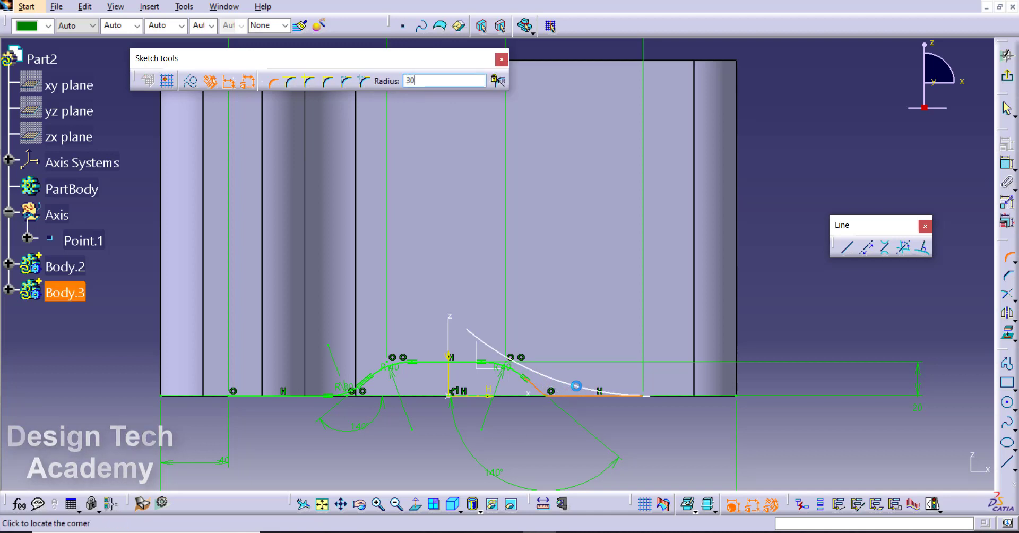
type("30")
key("Return")
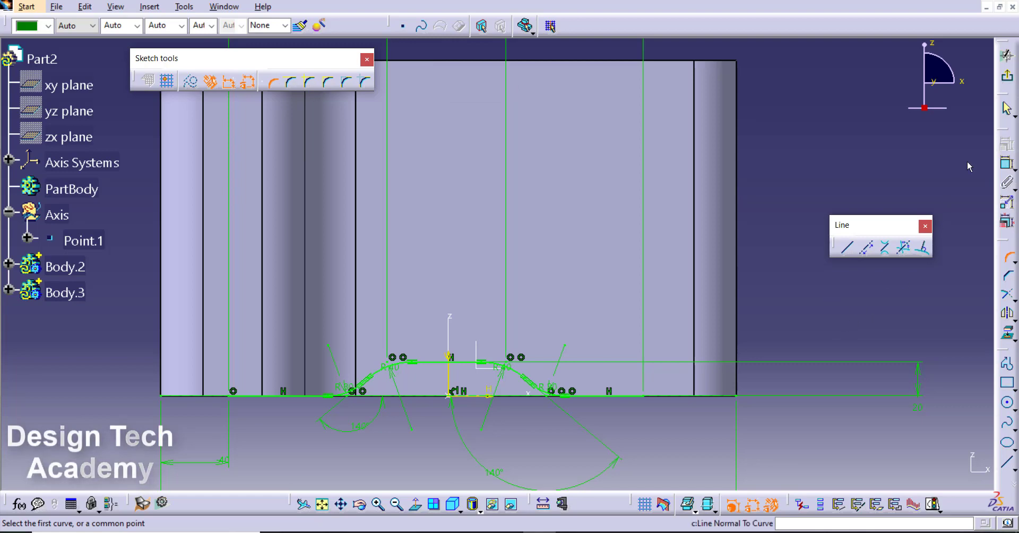
Step: Exit the sketch and pad it as a 30 mm thick thin pad, limits 198 mm and 154 mm
left_click(1007, 56)
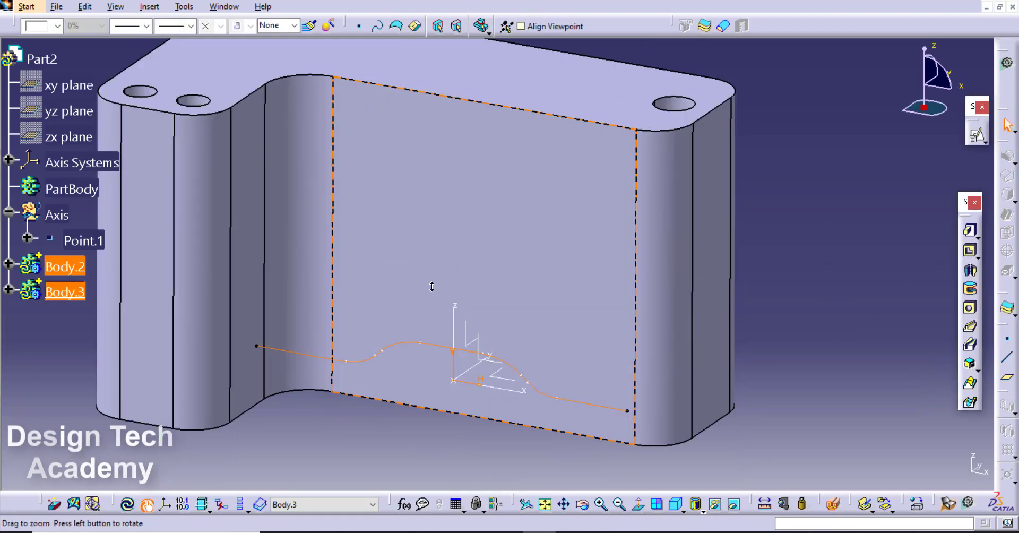
mouse_move(430, 284)
middle_mouse_down()
mouse_move(432, 310)
mouse_move(398, 308)
middle_mouse_up()
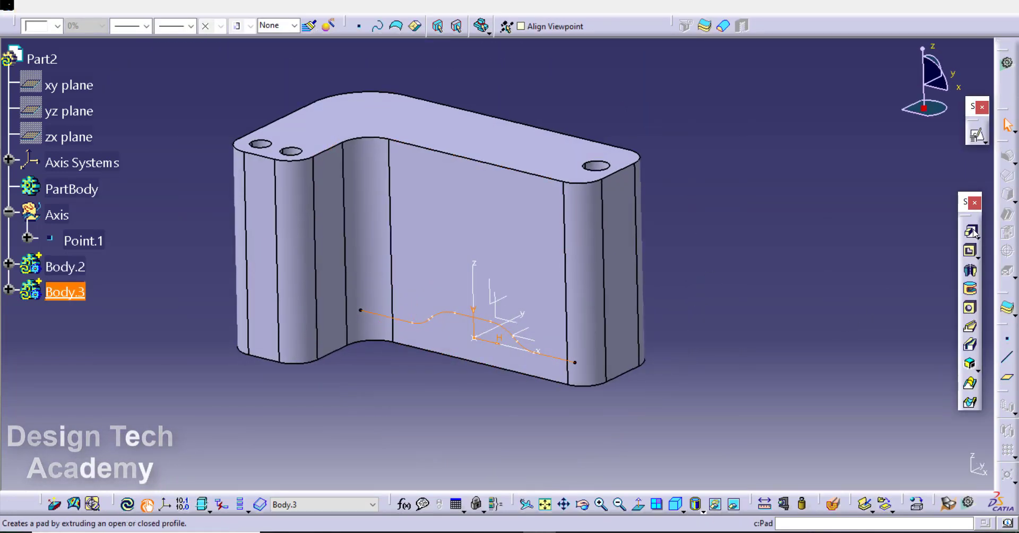
left_click(970, 230)
left_click(557, 291)
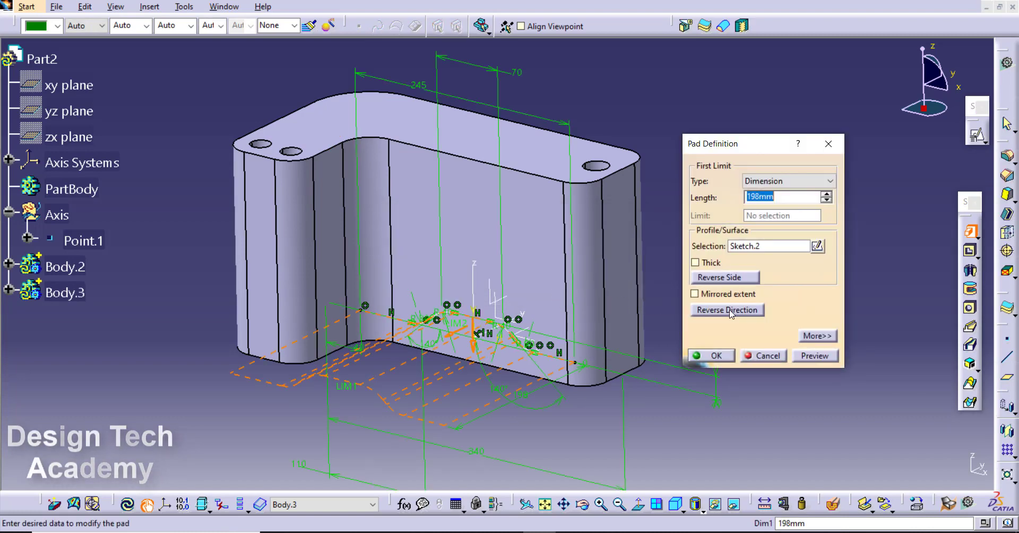
left_click(711, 262)
middle_click_drag(589, 343, 518, 361)
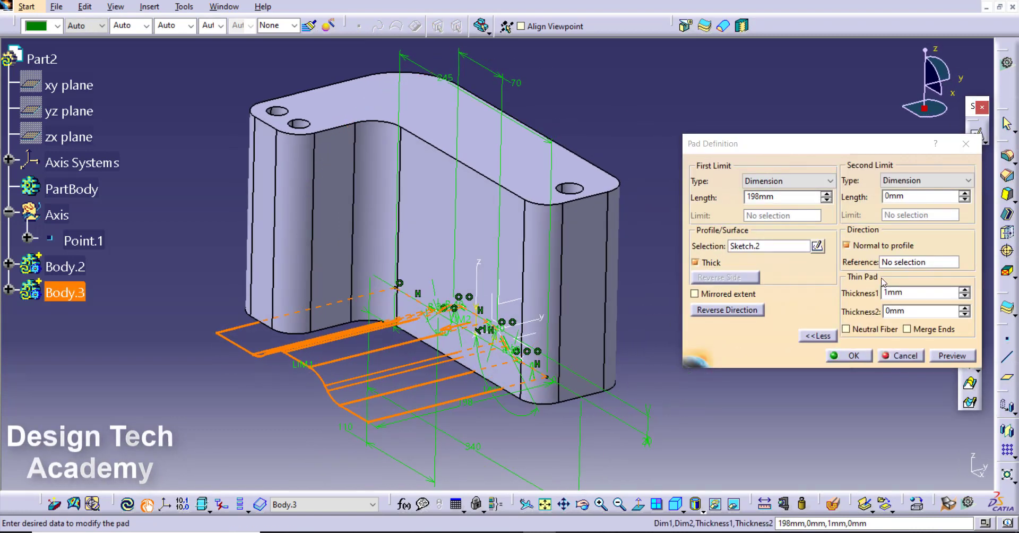
left_click(926, 292)
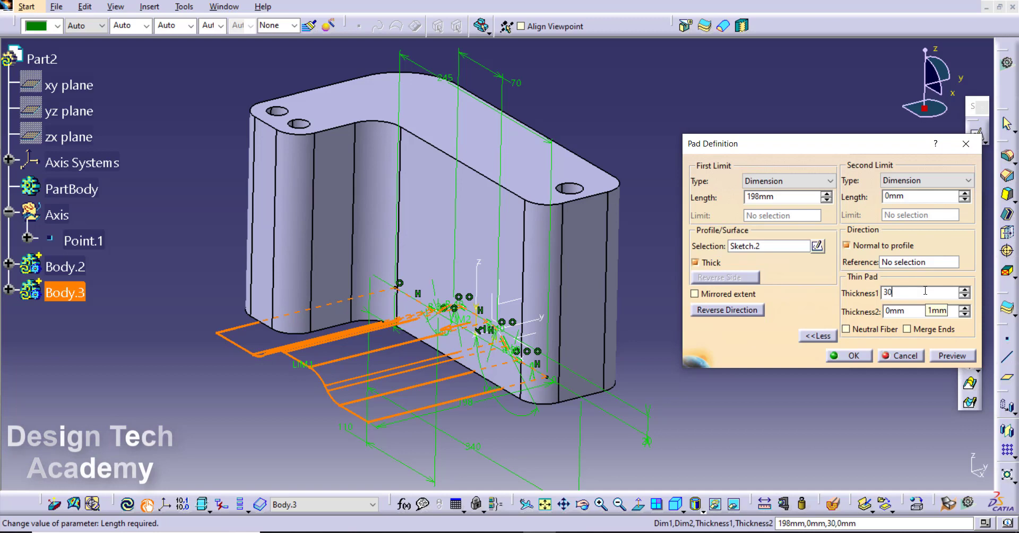
type("30")
key("Return")
middle_click_drag(521, 345, 483, 328)
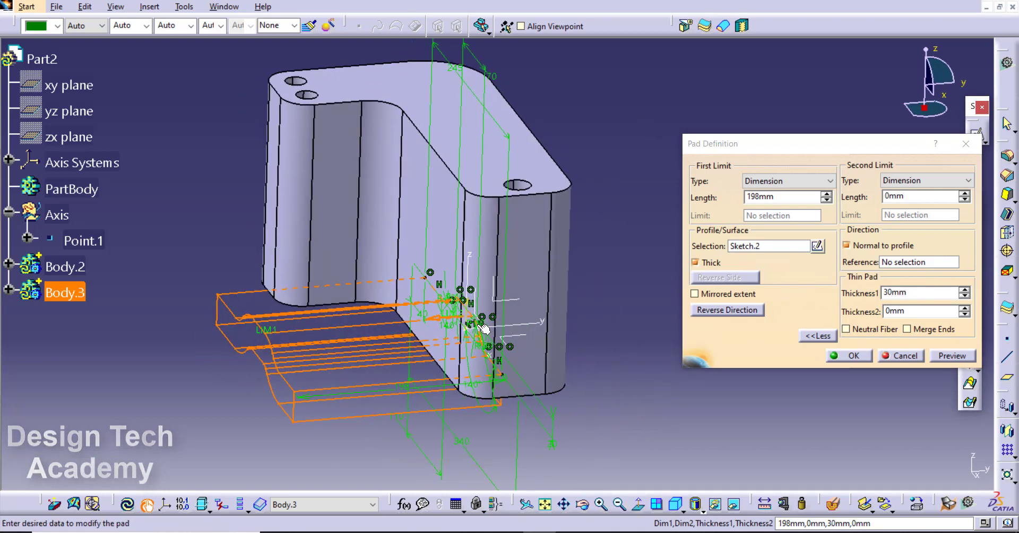
left_click_drag(458, 317, 677, 302)
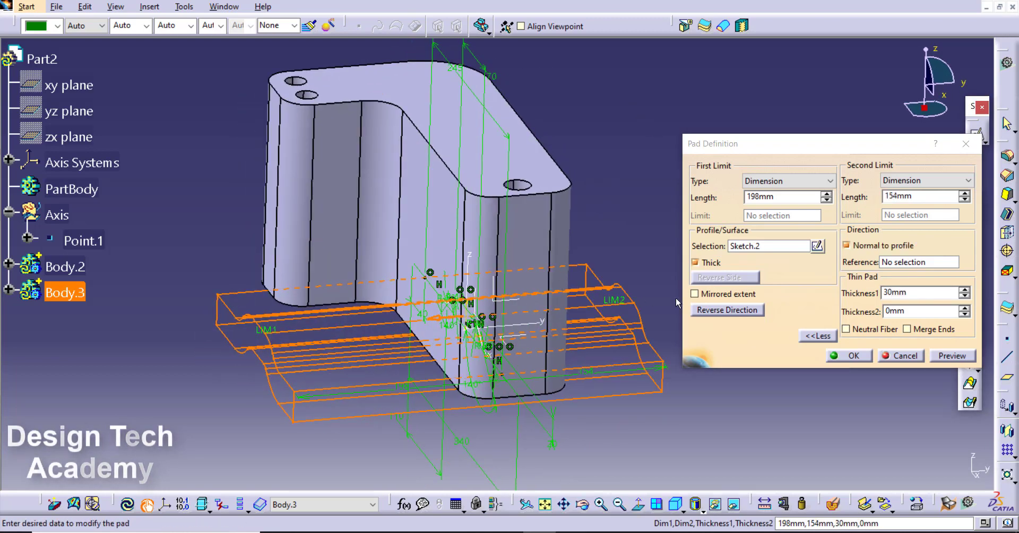
left_click(849, 356)
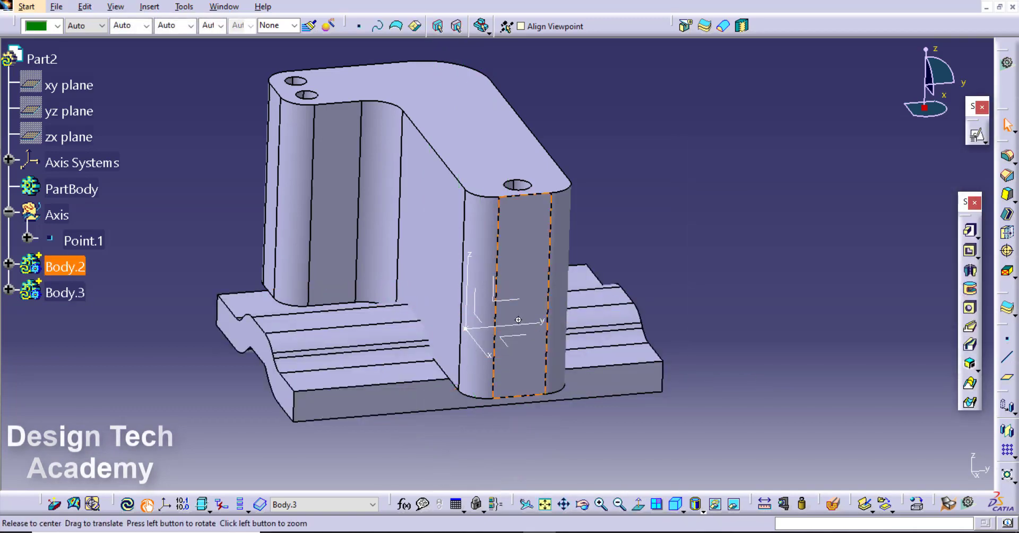
middle_click_drag(765, 382, 618, 317)
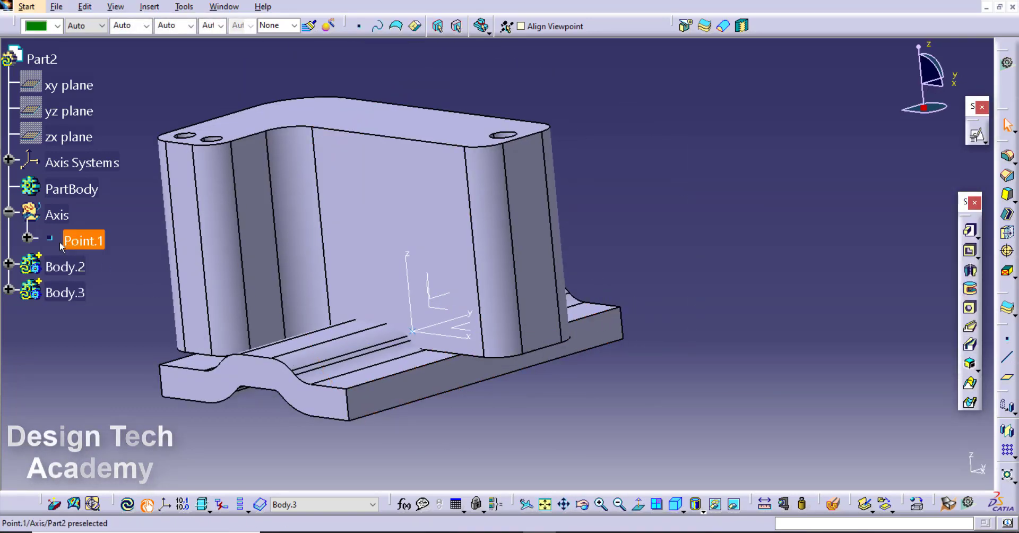
Step: Hide the earlier bodies, insert Body.4 and copy Sketch.2 into it
left_click(62, 272)
key("ctrl+h")
key("ctrl+h")
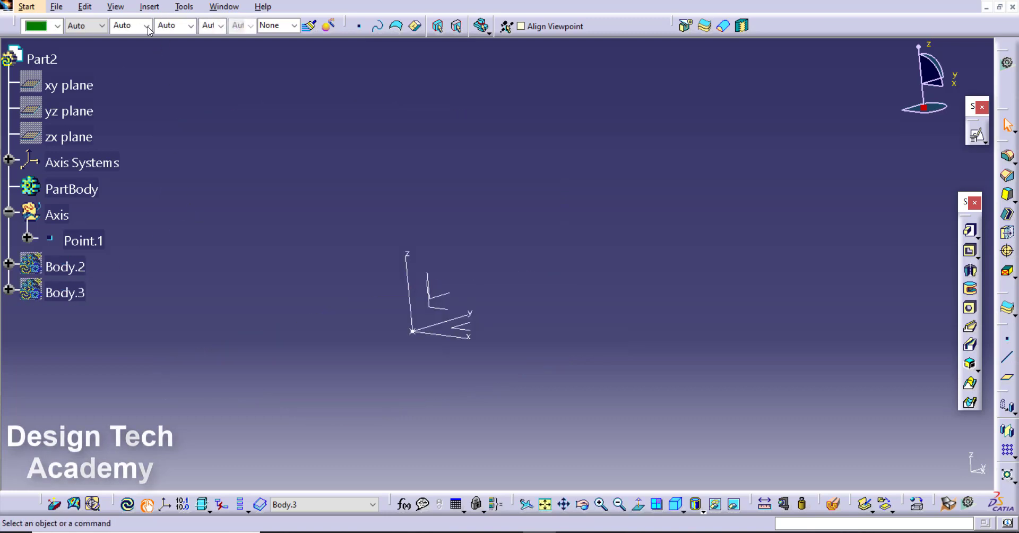
left_click(150, 6)
left_click(159, 37)
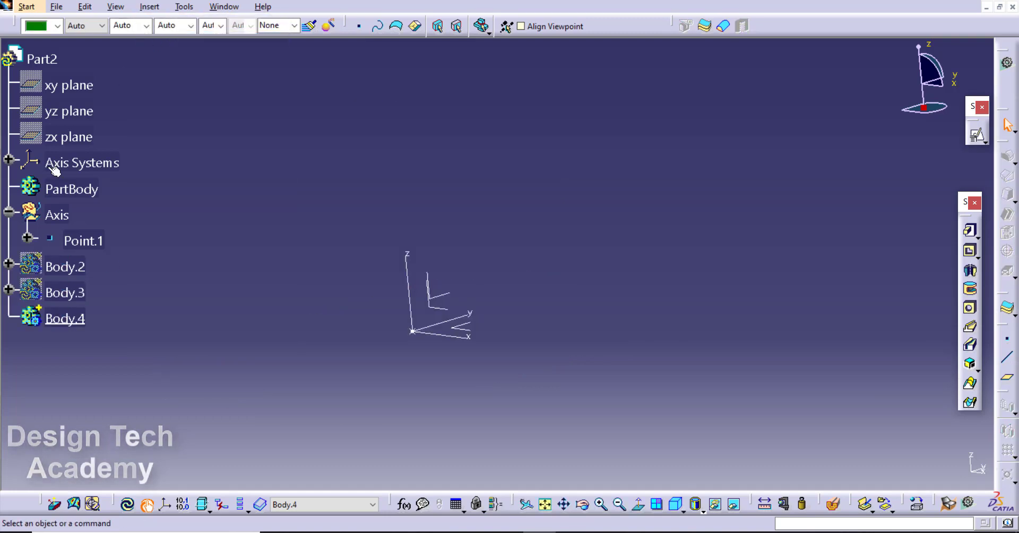
left_click(9, 290)
left_click(98, 344)
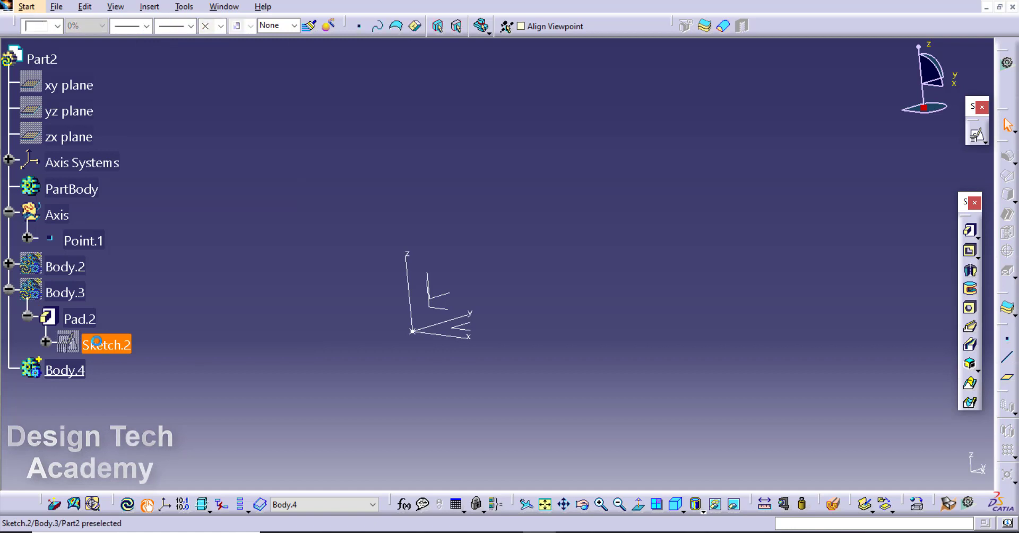
left_click_drag(100, 344, 69, 369)
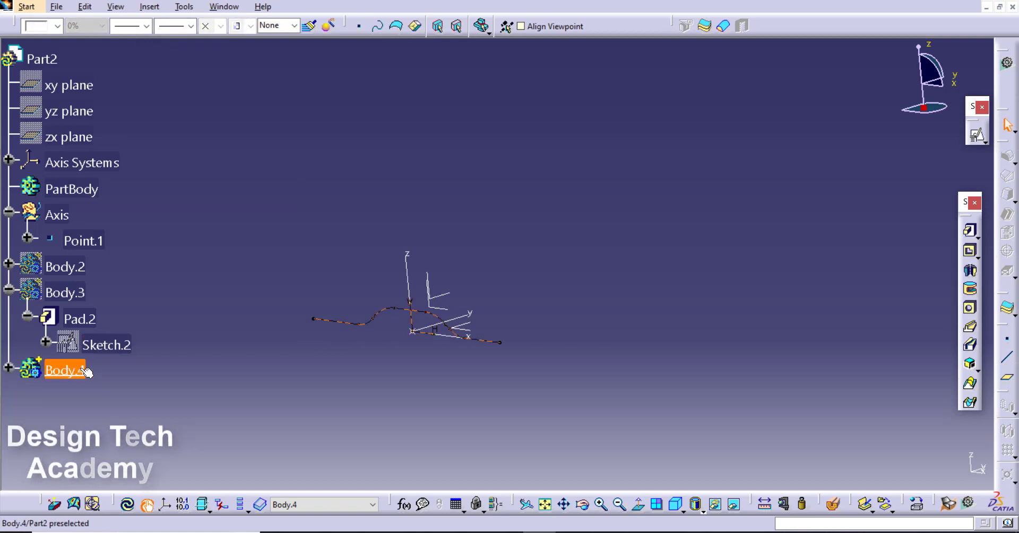
left_click(189, 294)
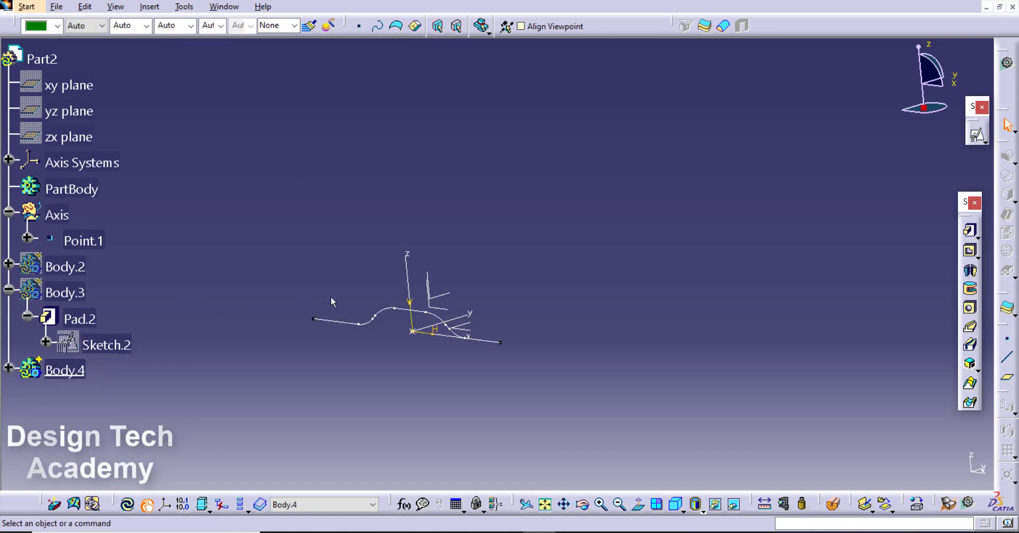
Step: Create Plane.1 normal to the profile curve at its end point
left_click(1007, 377)
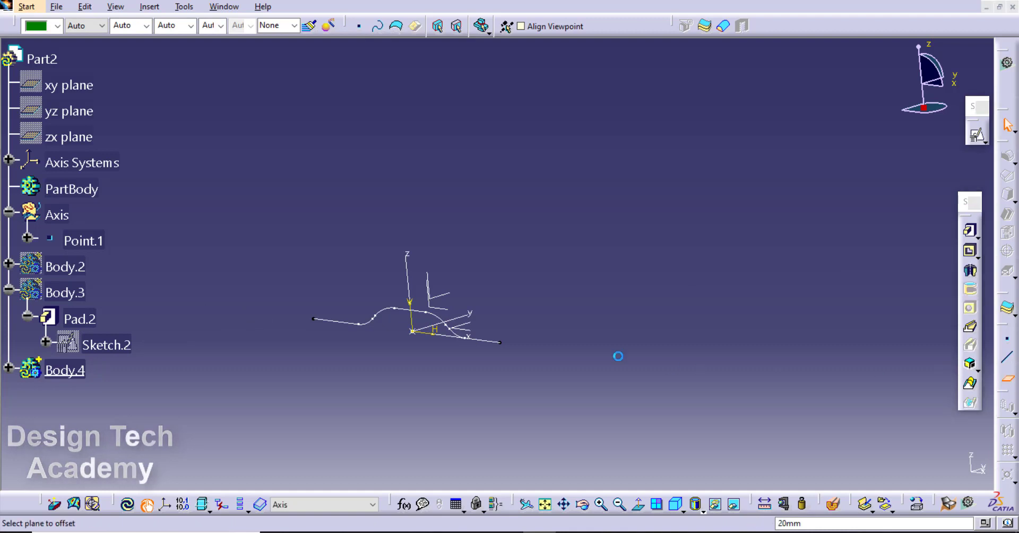
left_click(501, 343)
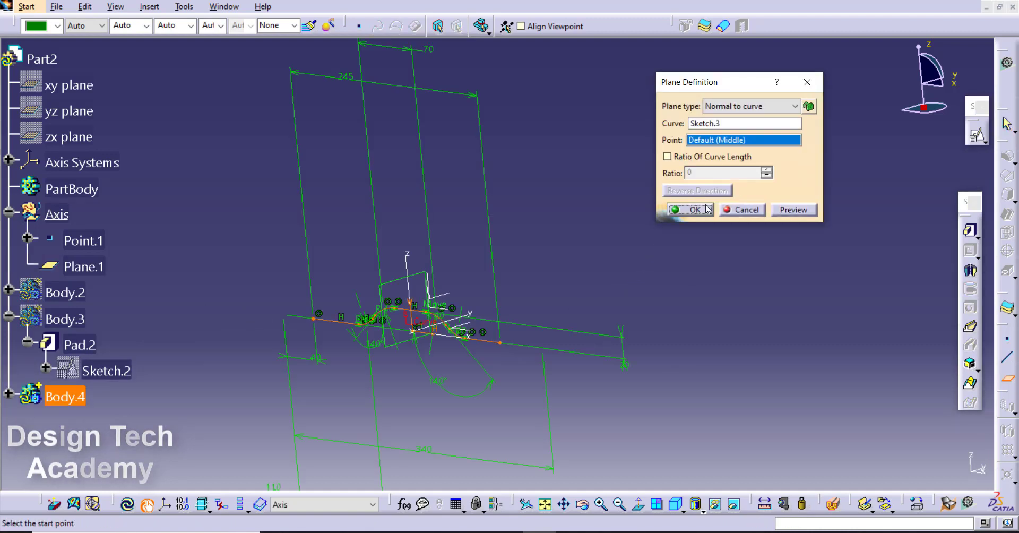
left_click(505, 346)
left_click(695, 211)
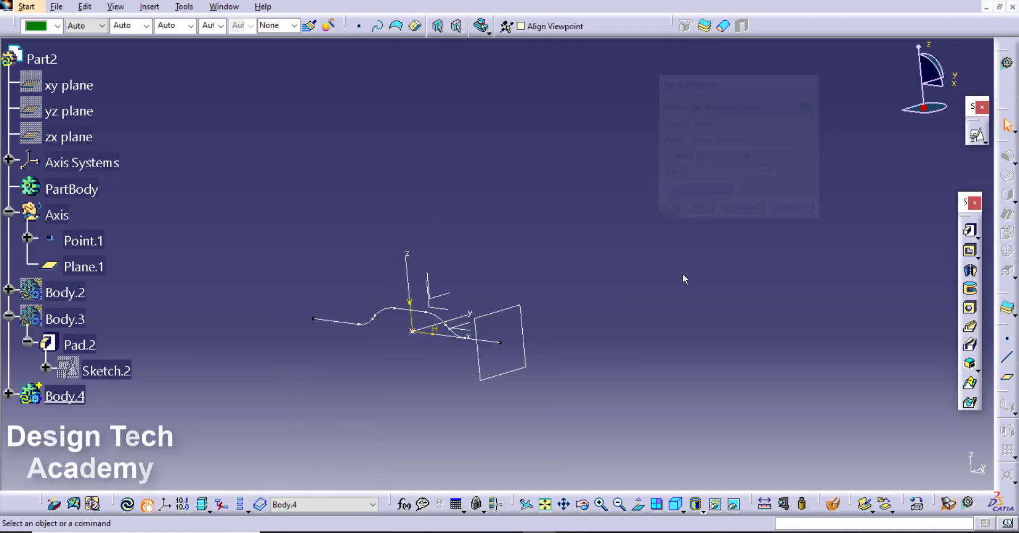
Step: Sketch a radius-10 circle at the origin of a positioned sketch on Plane.1, then exit
left_click(977, 136)
left_click(517, 313)
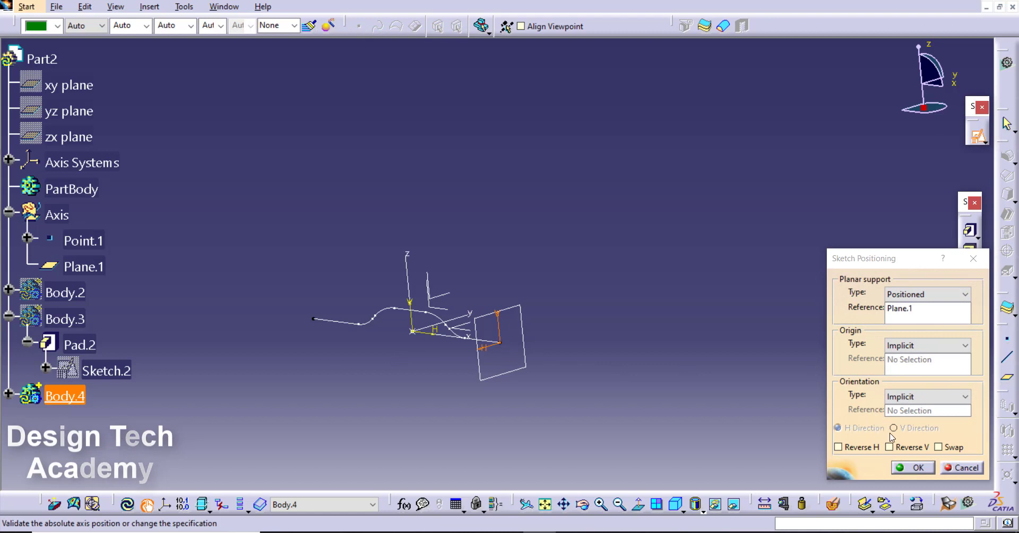
left_click(912, 468)
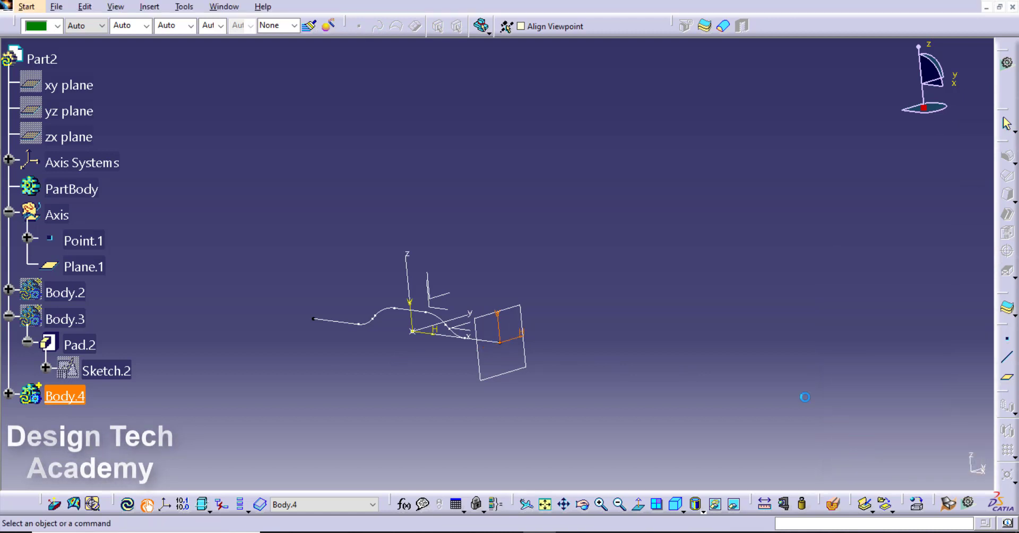
left_click(1007, 402)
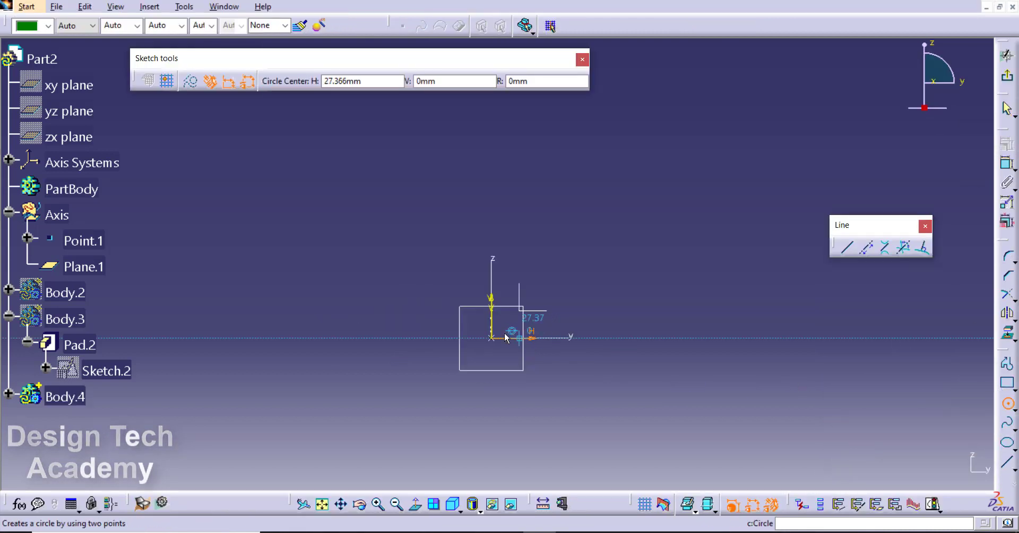
left_click(493, 339)
left_click(544, 336)
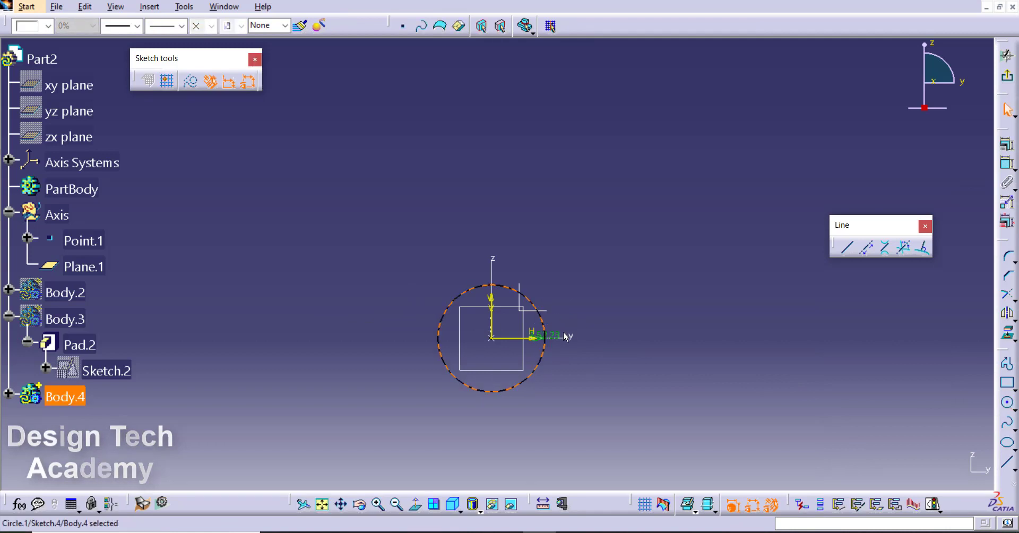
double_click(558, 335)
type("10")
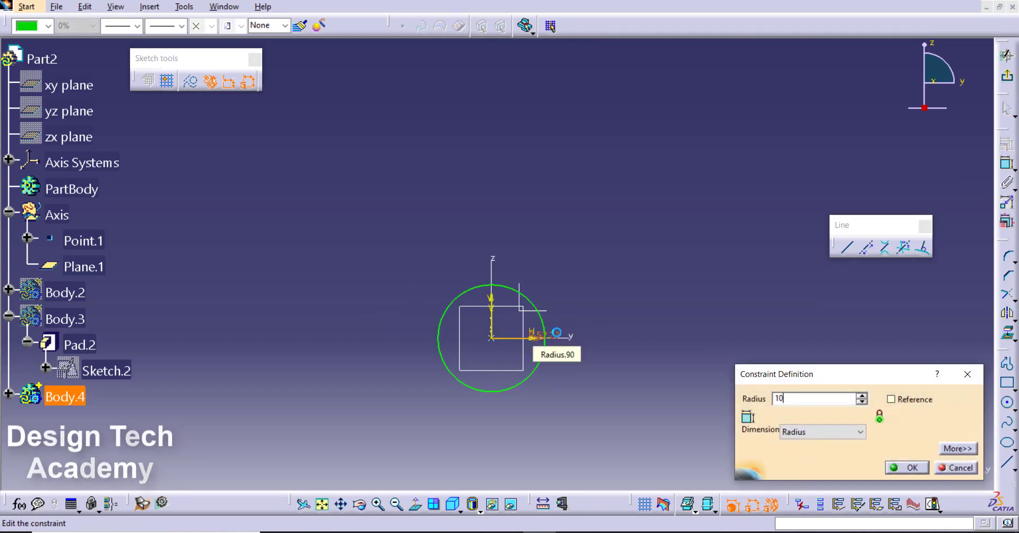
key("Return")
left_click(1008, 55)
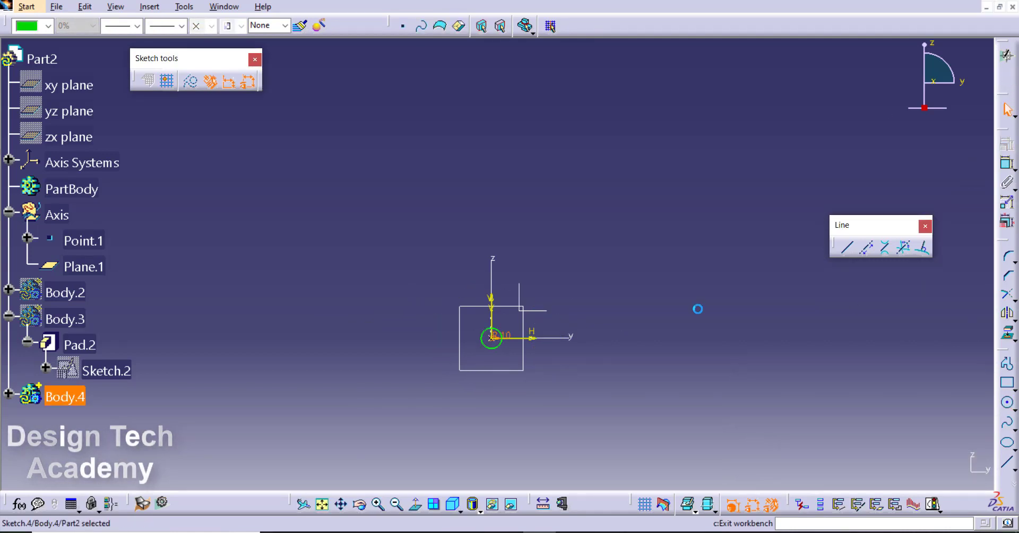
middle_click_drag(505, 357, 575, 352)
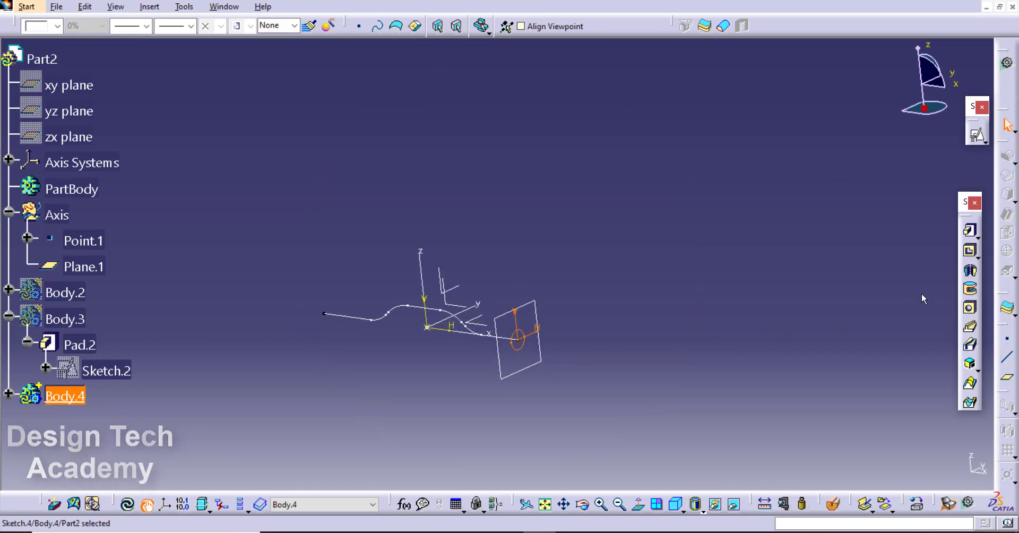
Step: Sweep the Sketch.4 circle along centre curve Sketch.3 as a rib forming the bent tube
left_click(960, 329)
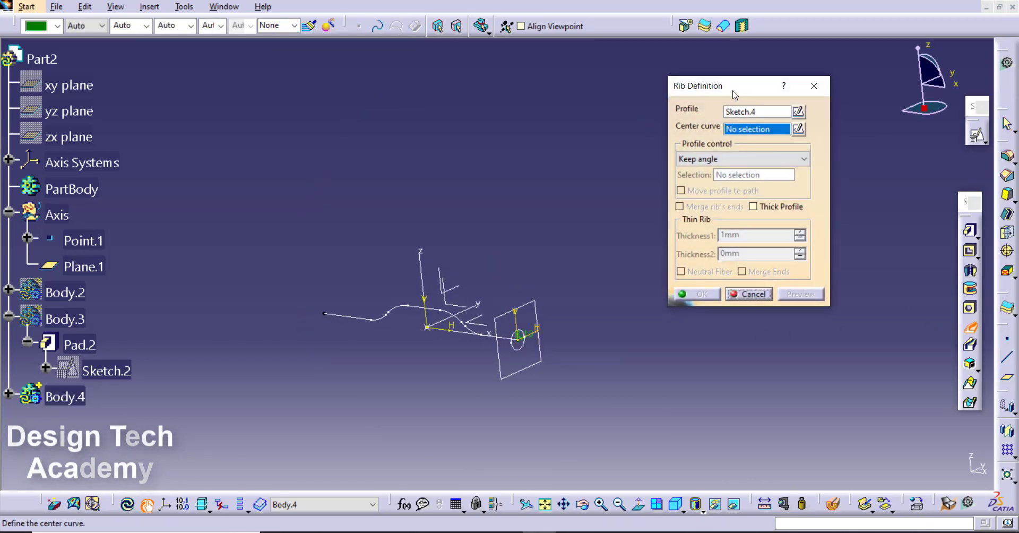
left_click(728, 113)
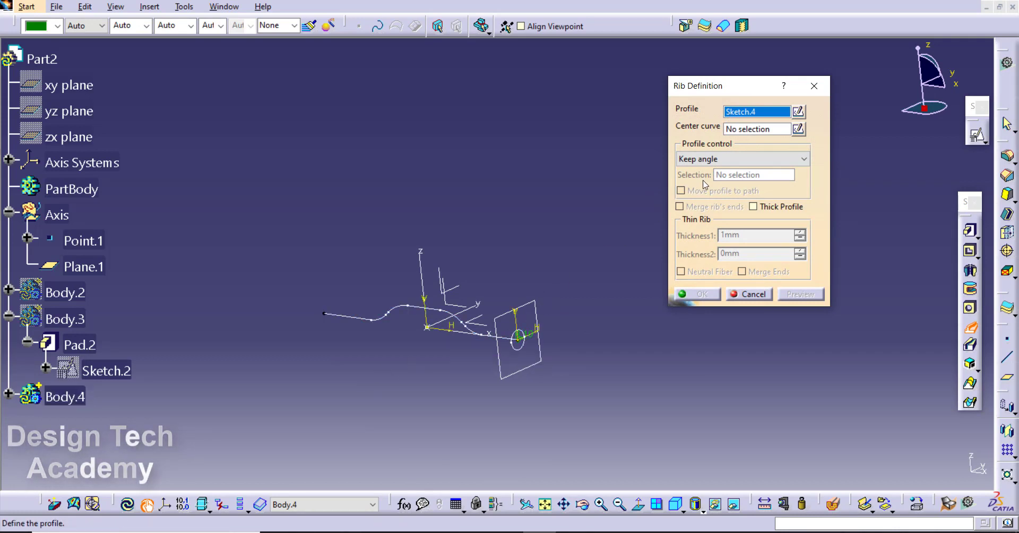
left_click(743, 130)
left_click(500, 339)
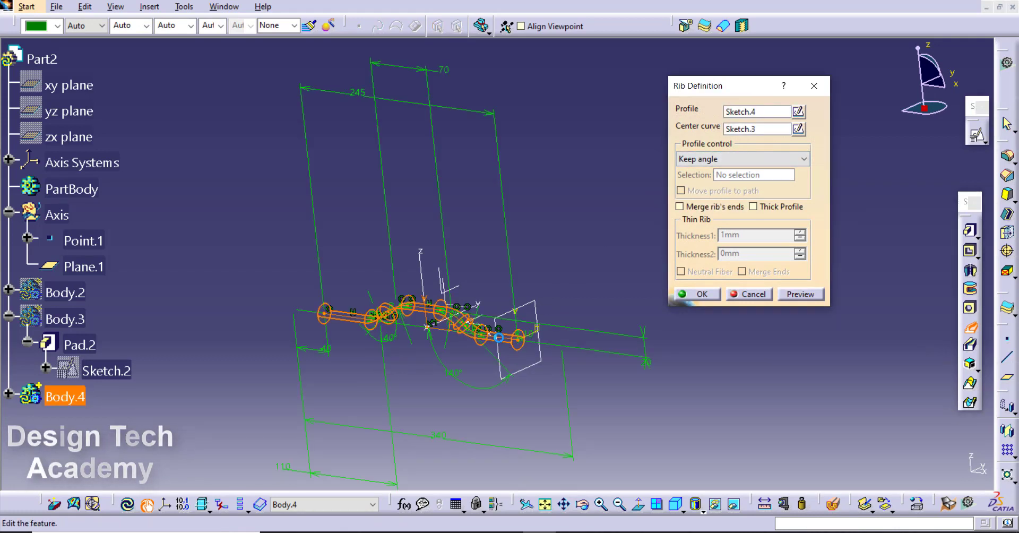
left_click(682, 294)
middle_click_drag(685, 303, 477, 260)
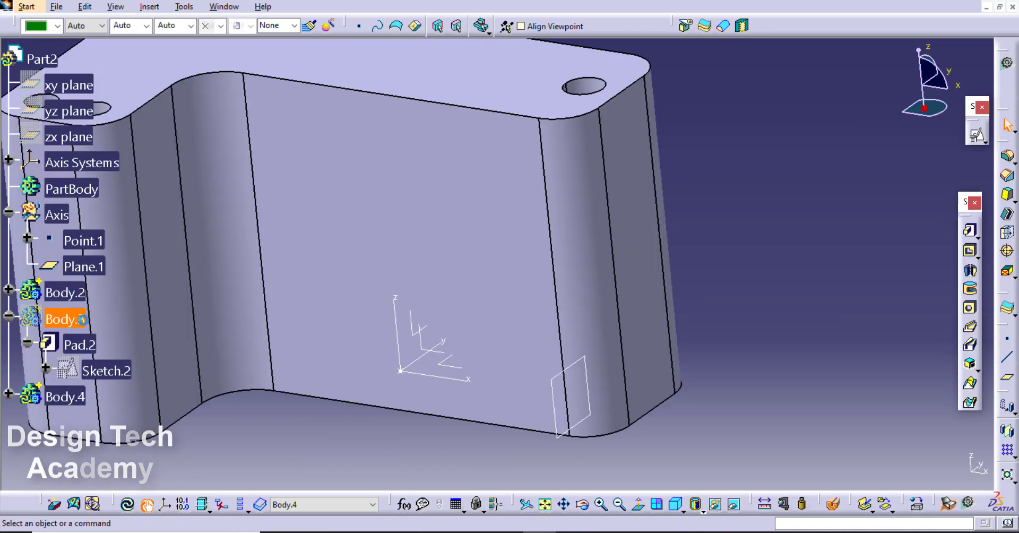
Step: Make PartBody the work object and assemble Body.2 into it
middle_click_drag(318, 239, 153, 199)
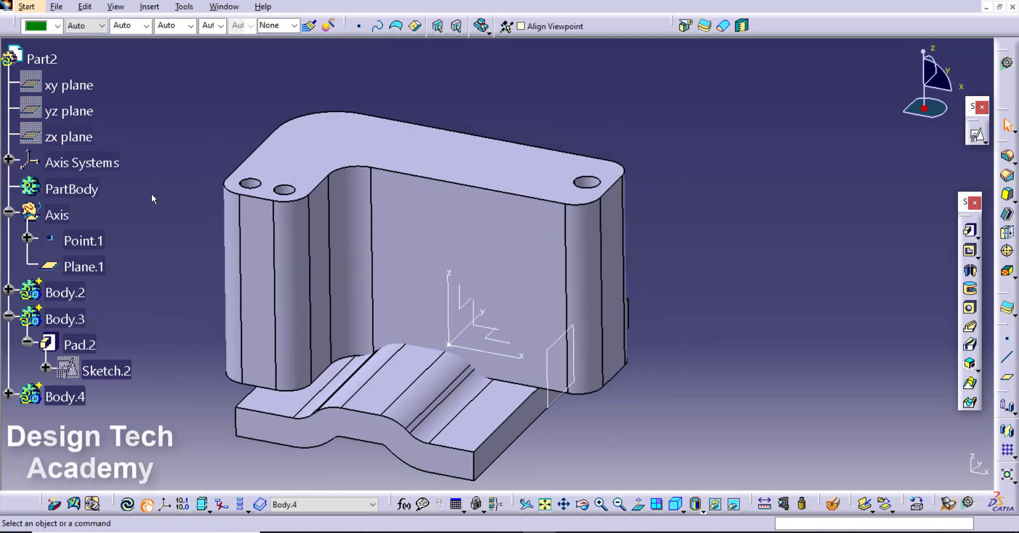
left_click(79, 192)
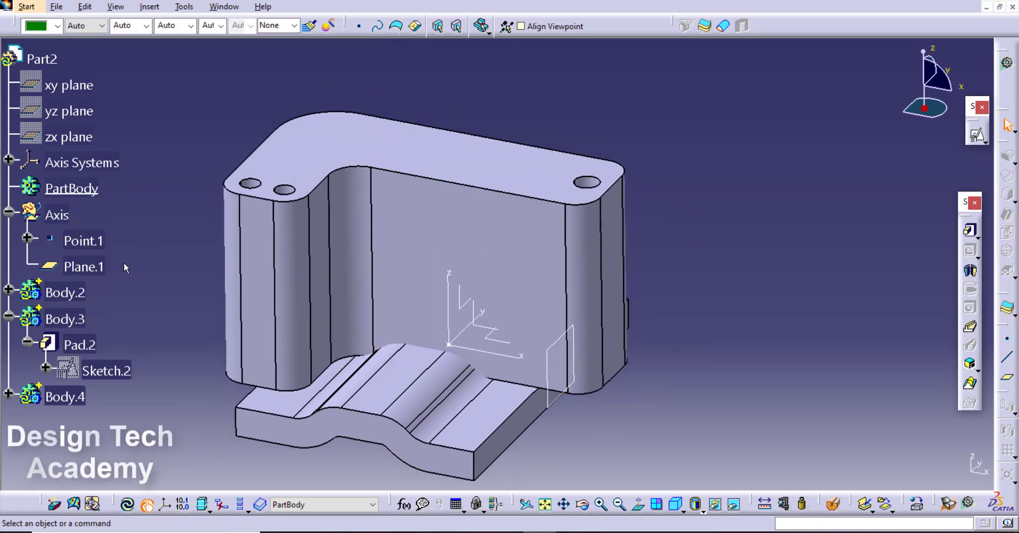
right_click(64, 297)
mouse_move(154, 284)
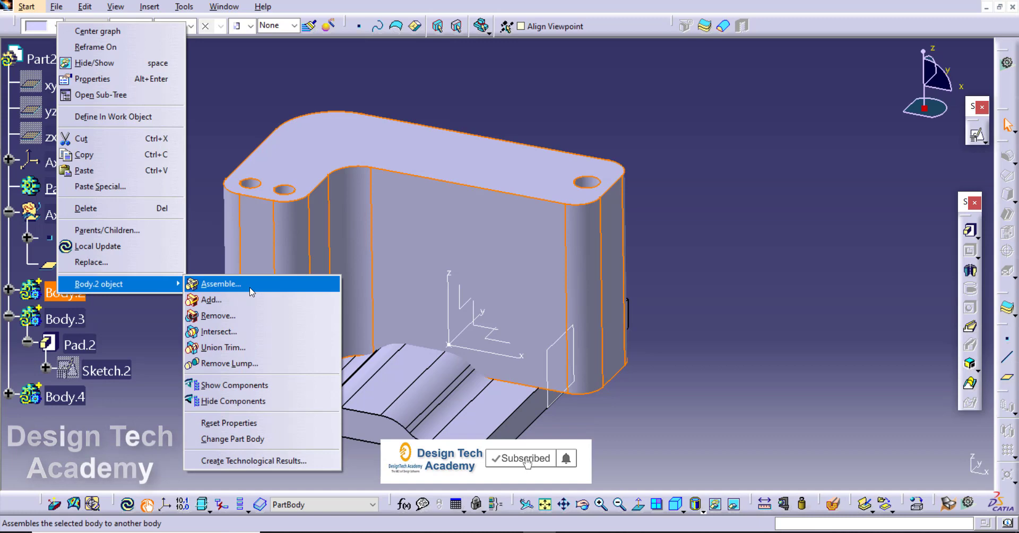
left_click(251, 290)
key("Return")
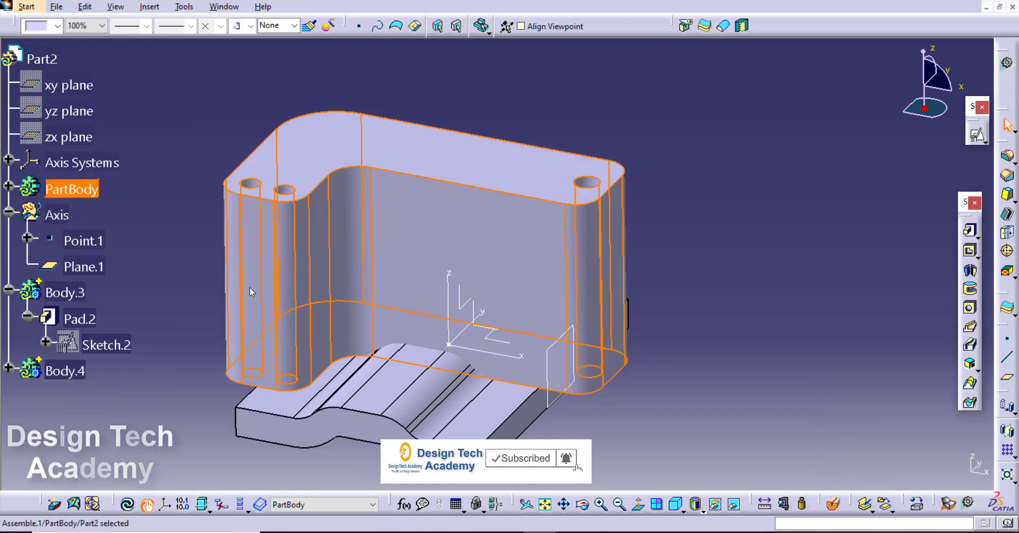
Step: Remove Body.3 and the tube Body.4 from PartBody to cut the recess and channel
right_click(66, 293)
mouse_move(159, 279)
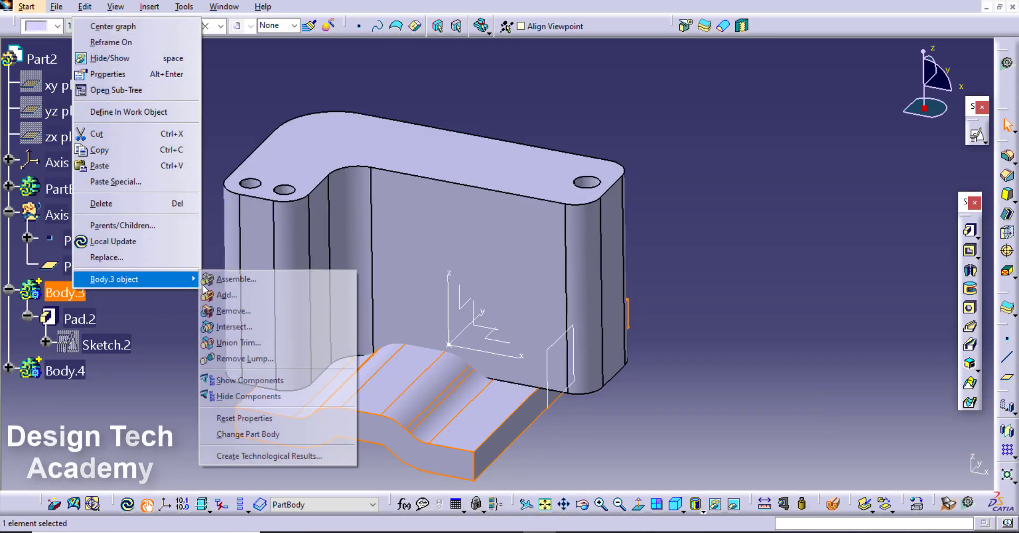
left_click(263, 309)
key("Return")
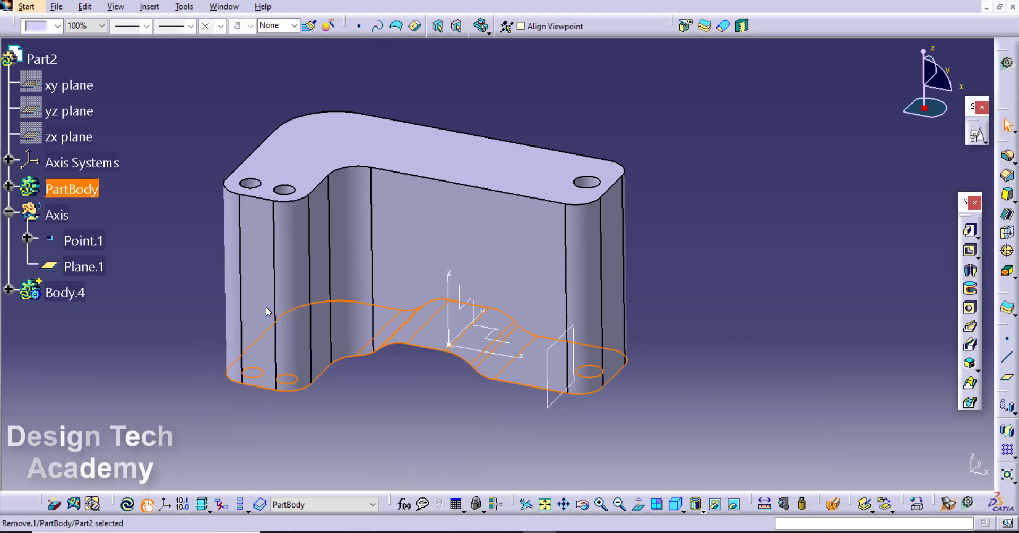
middle_click_drag(352, 289, 494, 246)
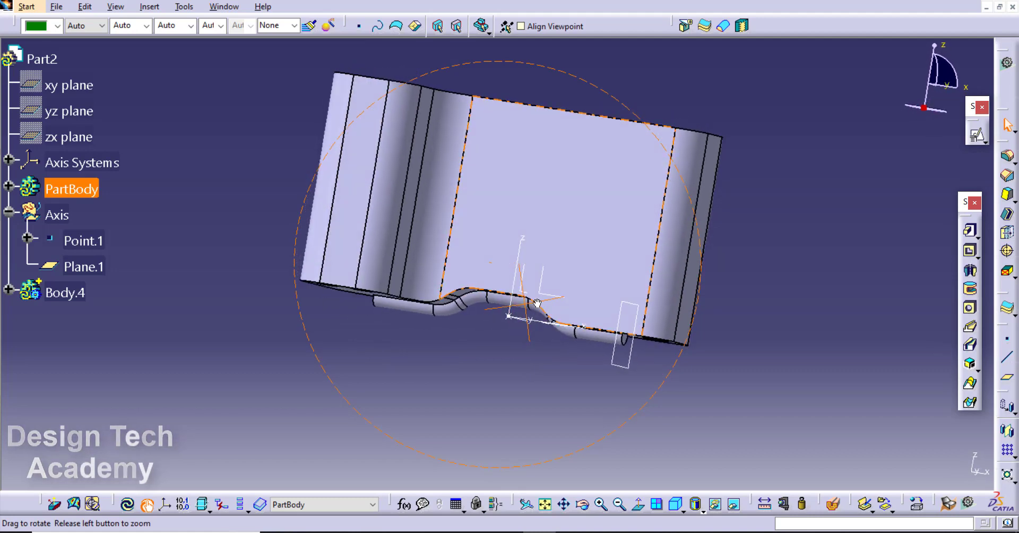
right_click(80, 296)
mouse_move(180, 283)
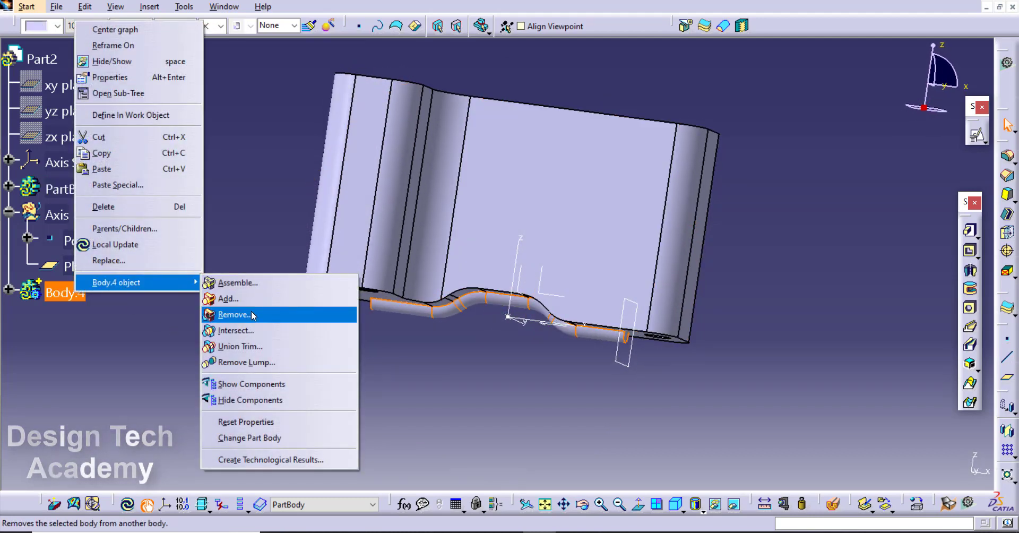
left_click(252, 315)
key("Return")
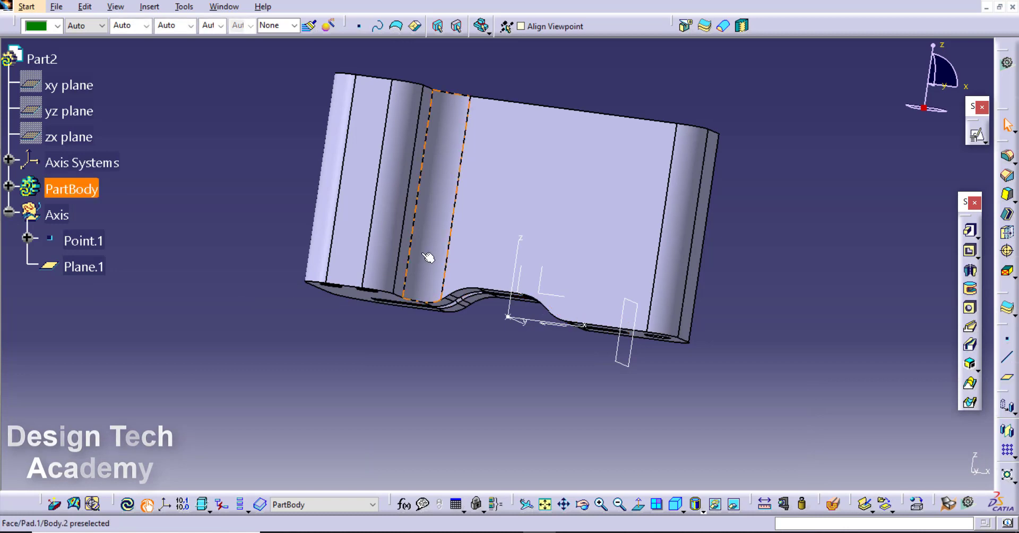
Step: Fillet both end edges of the tubular groove at 5 mm
middle_click_drag(428, 258, 673, 327)
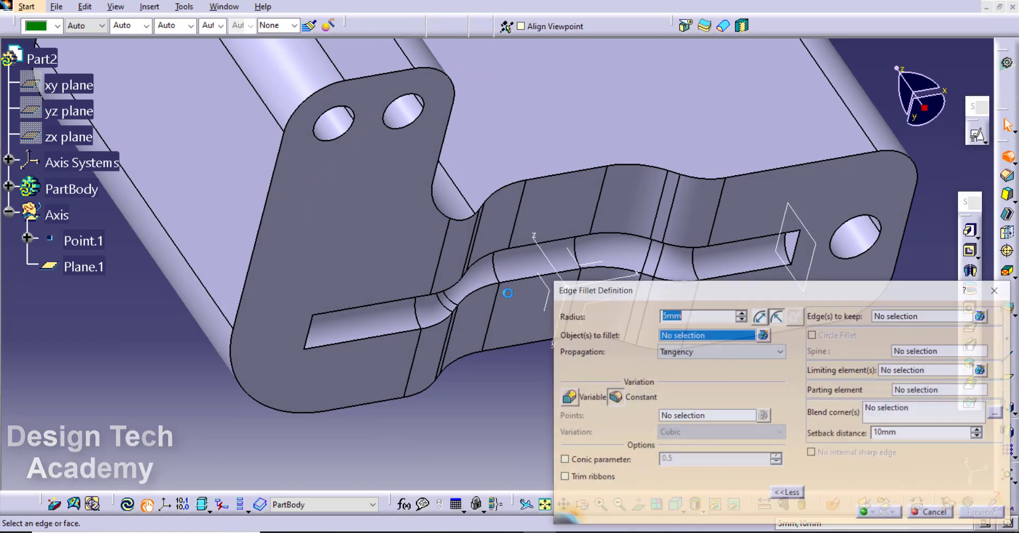
middle_click_drag(712, 285, 330, 222)
left_click(587, 242)
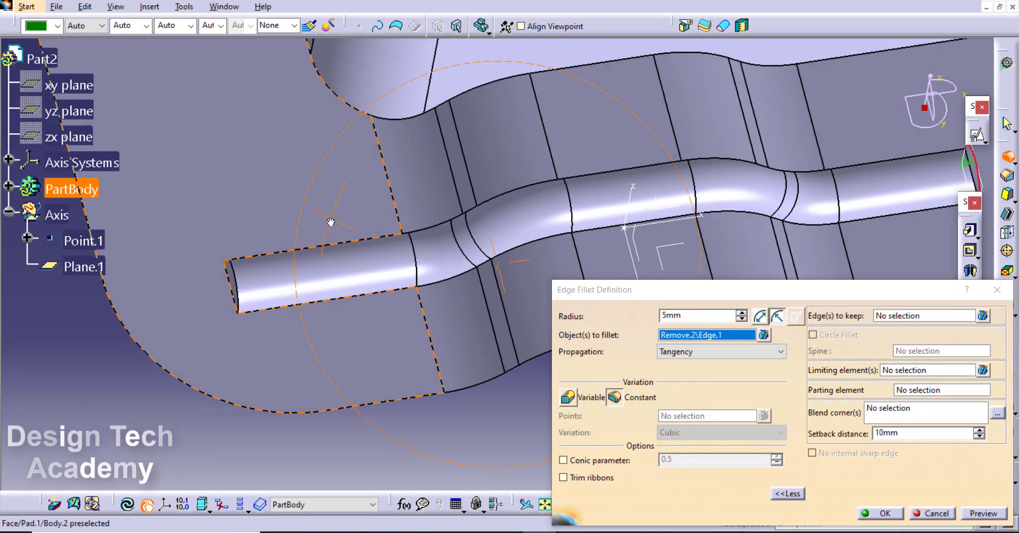
left_click(237, 271)
key("Return")
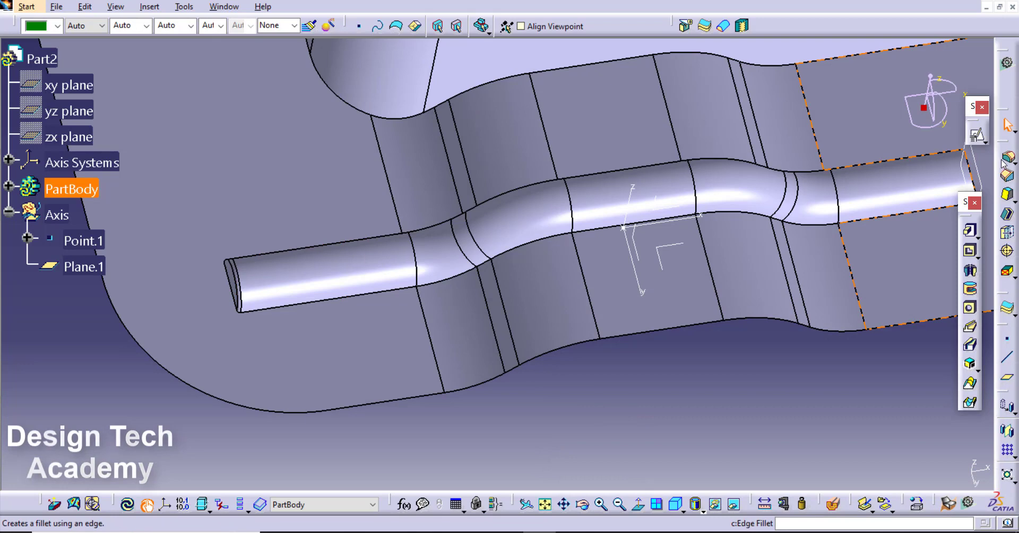
Step: Fillet the groove's long edges along the tube at 3 mm
middle_click_drag(657, 182, 536, 190)
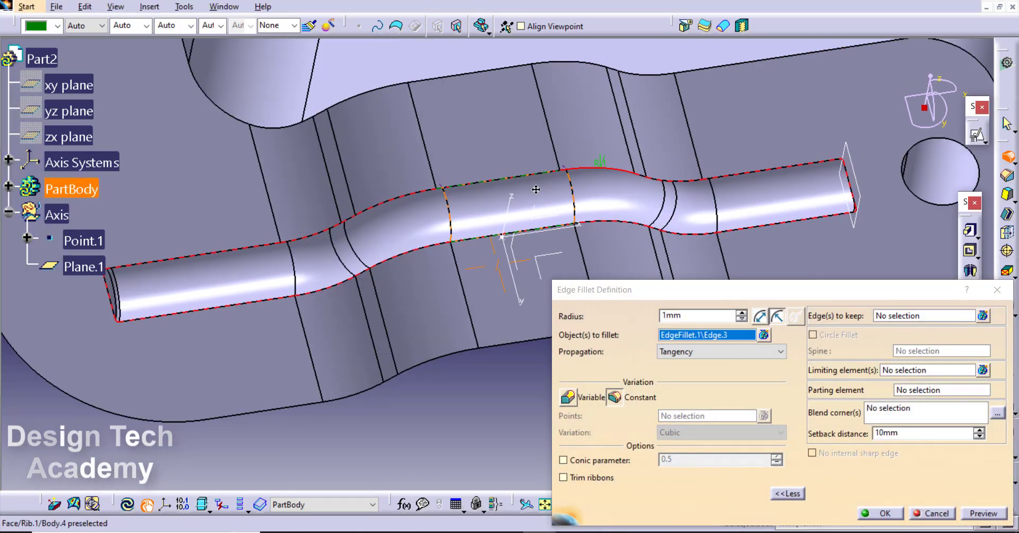
double_click(696, 315)
key("Return")
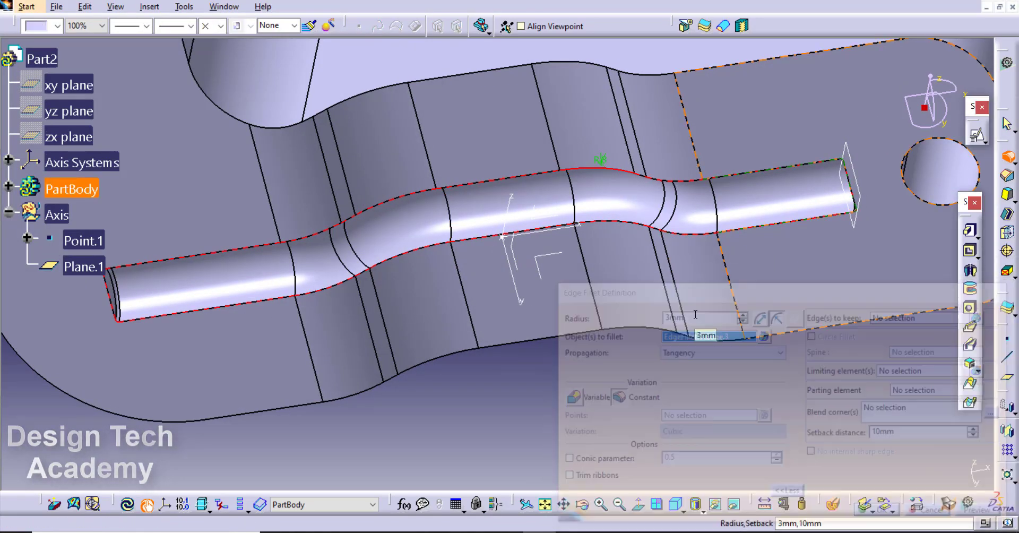
middle_click_drag(610, 266, 676, 113)
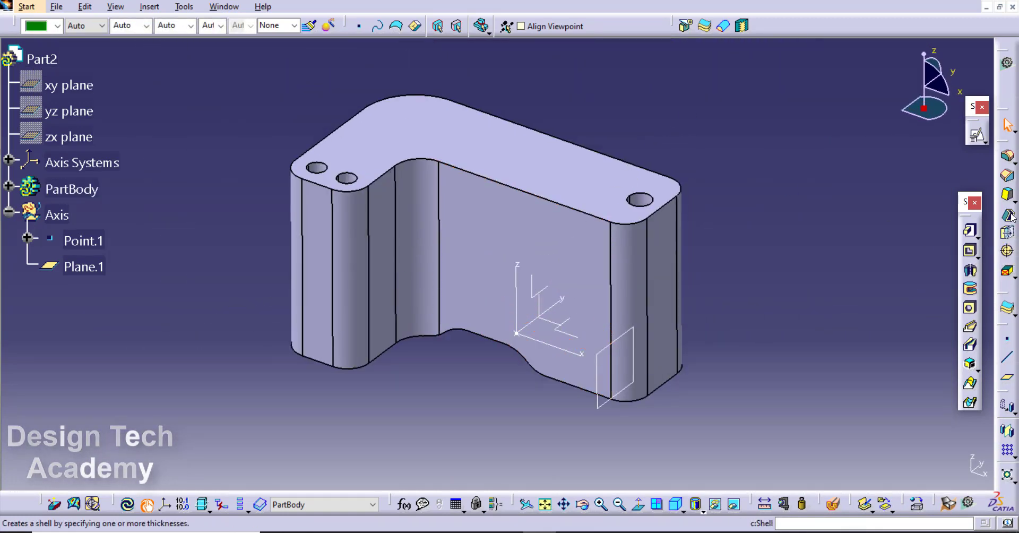
Step: Shell the block, removing the top face, front face and both hole inner faces
middle_click_drag(601, 271, 603, 182)
left_click(602, 193)
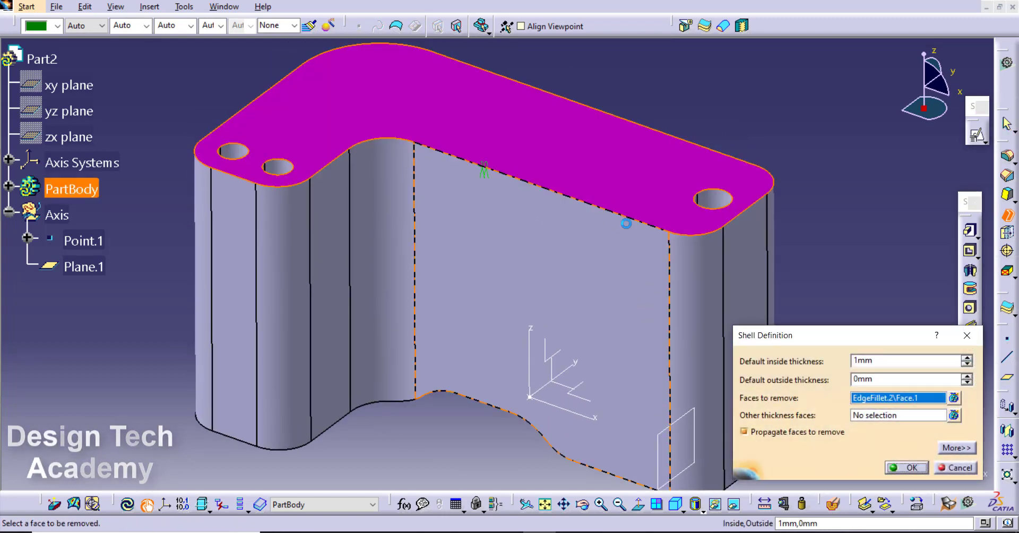
left_click(553, 263)
middle_click_drag(596, 237, 413, 201)
left_click(413, 201)
left_click(413, 201)
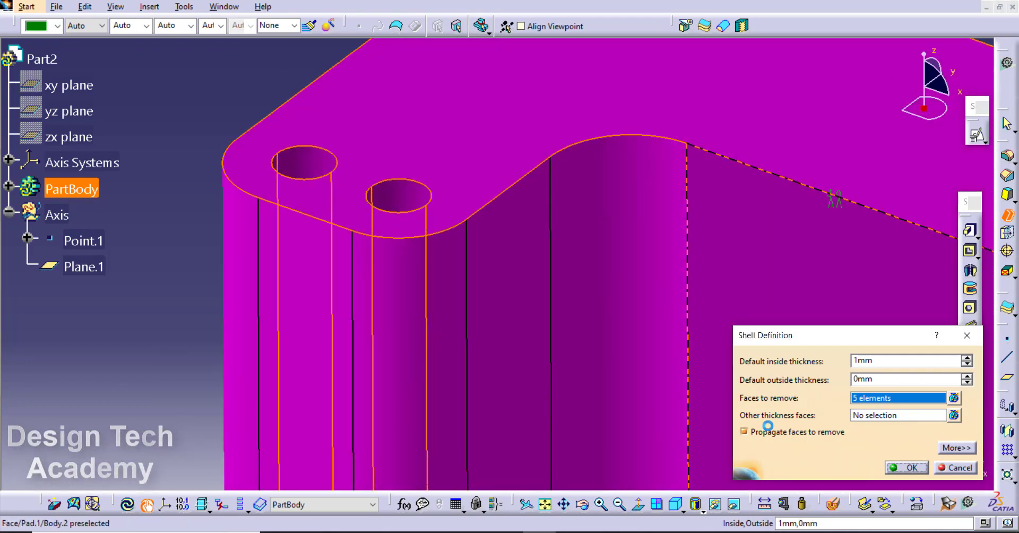
left_click(907, 467)
middle_click_drag(474, 166, 622, 390)
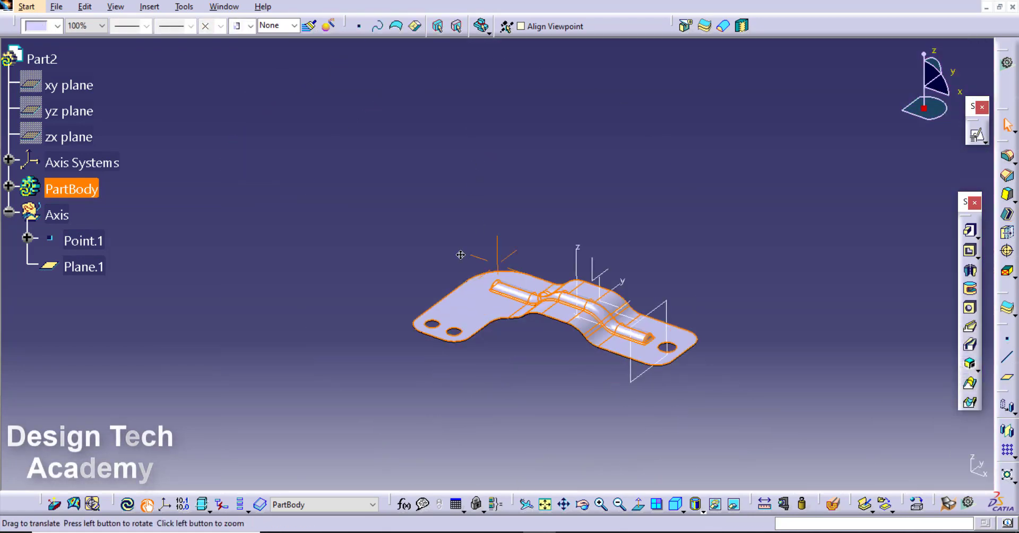
middle_click_drag(547, 284, 507, 220)
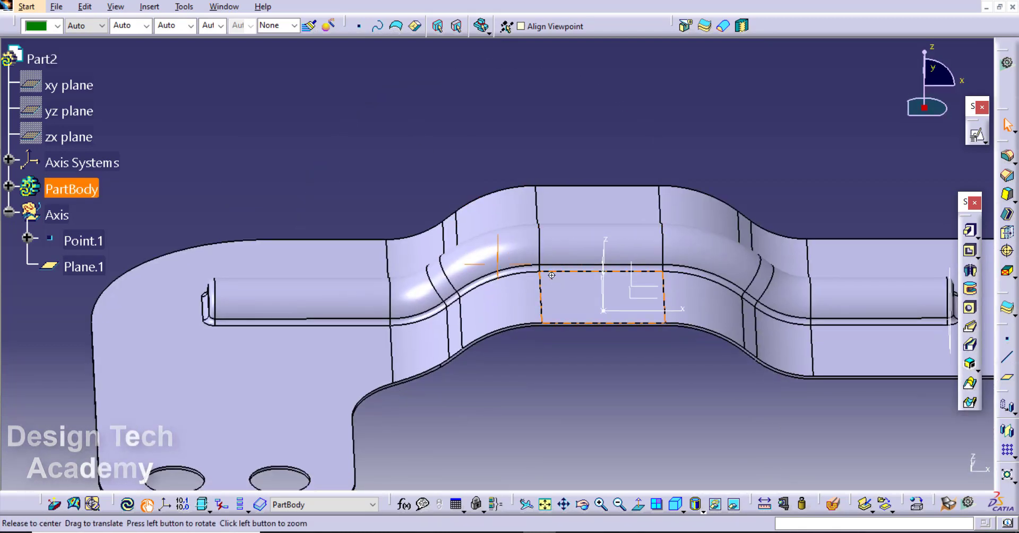
middle_click_drag(551, 275, 522, 307)
Step: Edit Shell.1 to give it a 2 mm inside thickness
left_click(8, 185)
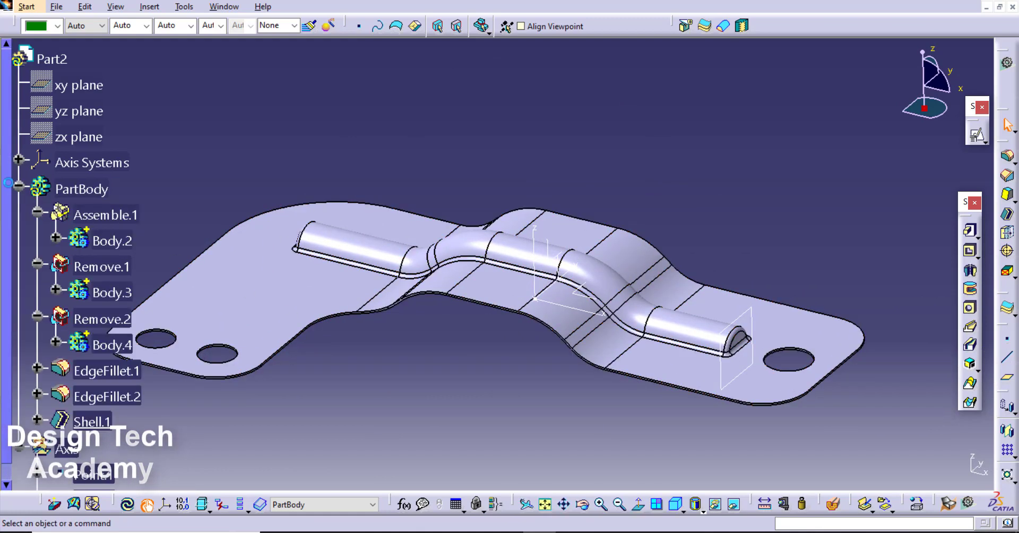
scroll(106, 159, "down", 5)
left_click(98, 245)
double_click(99, 245)
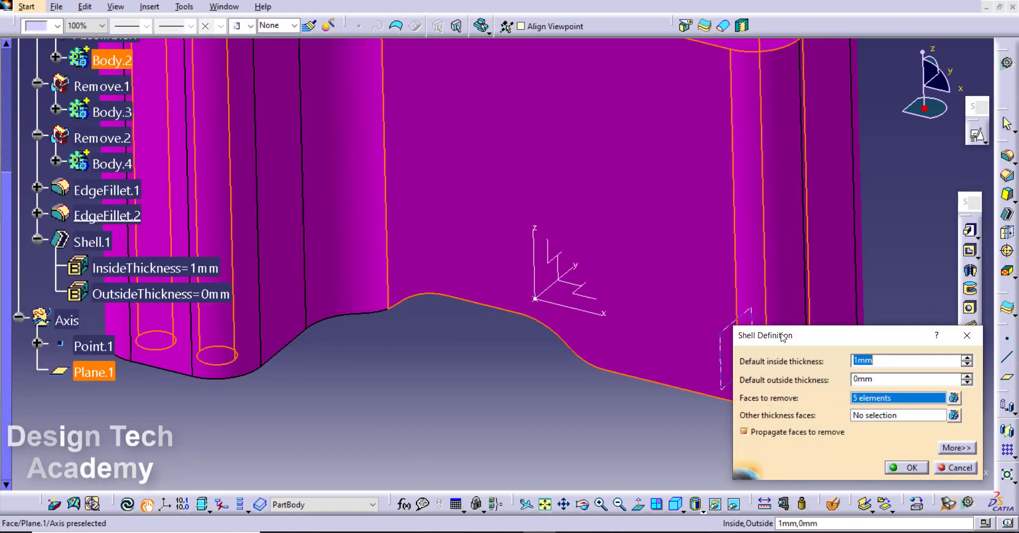
type("2")
key("Return")
middle_click_drag(759, 336, 693, 233)
left_click(693, 233)
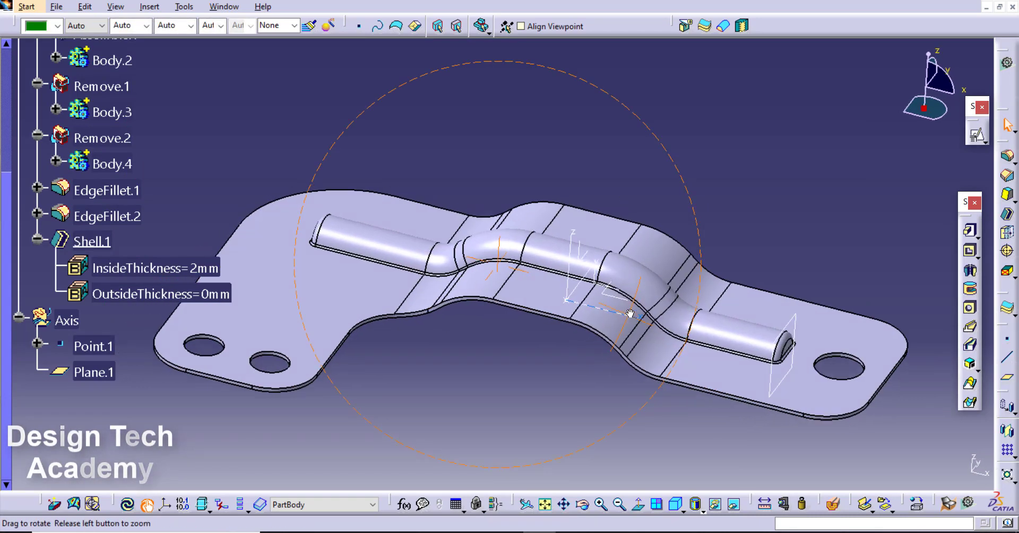